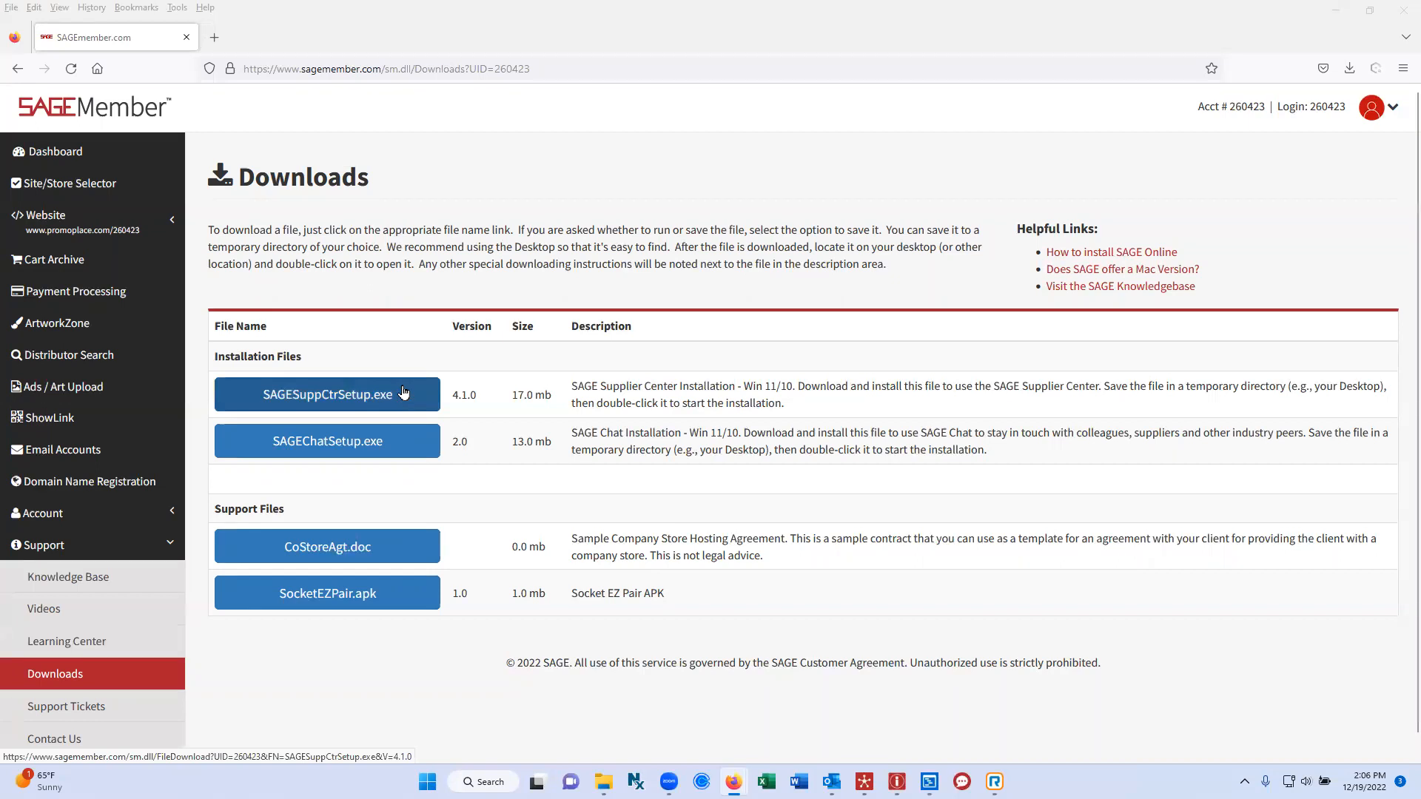
Step: Open the support videos page and show the Webinars section of Supplier Training
scroll(403, 392, "down", 1)
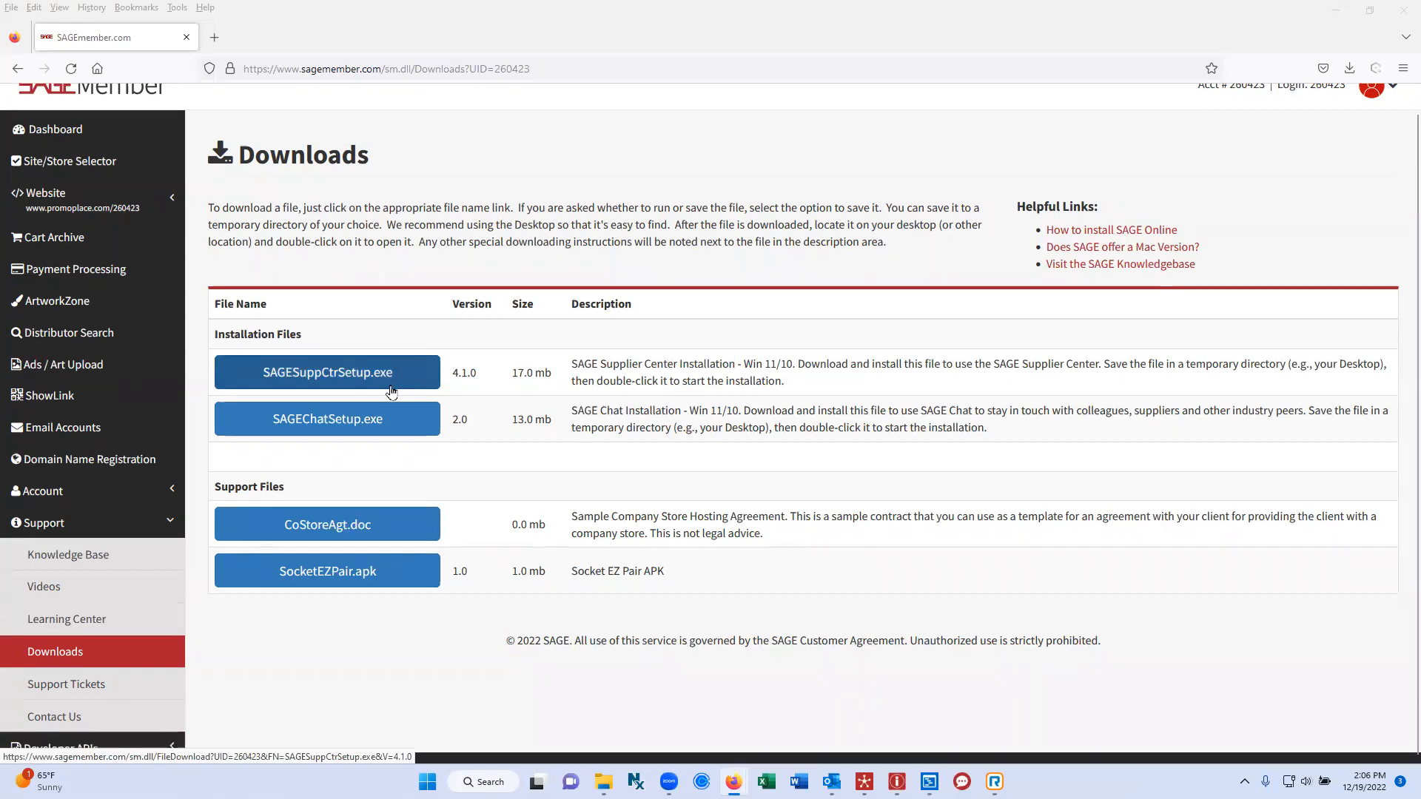
left_click(77, 588)
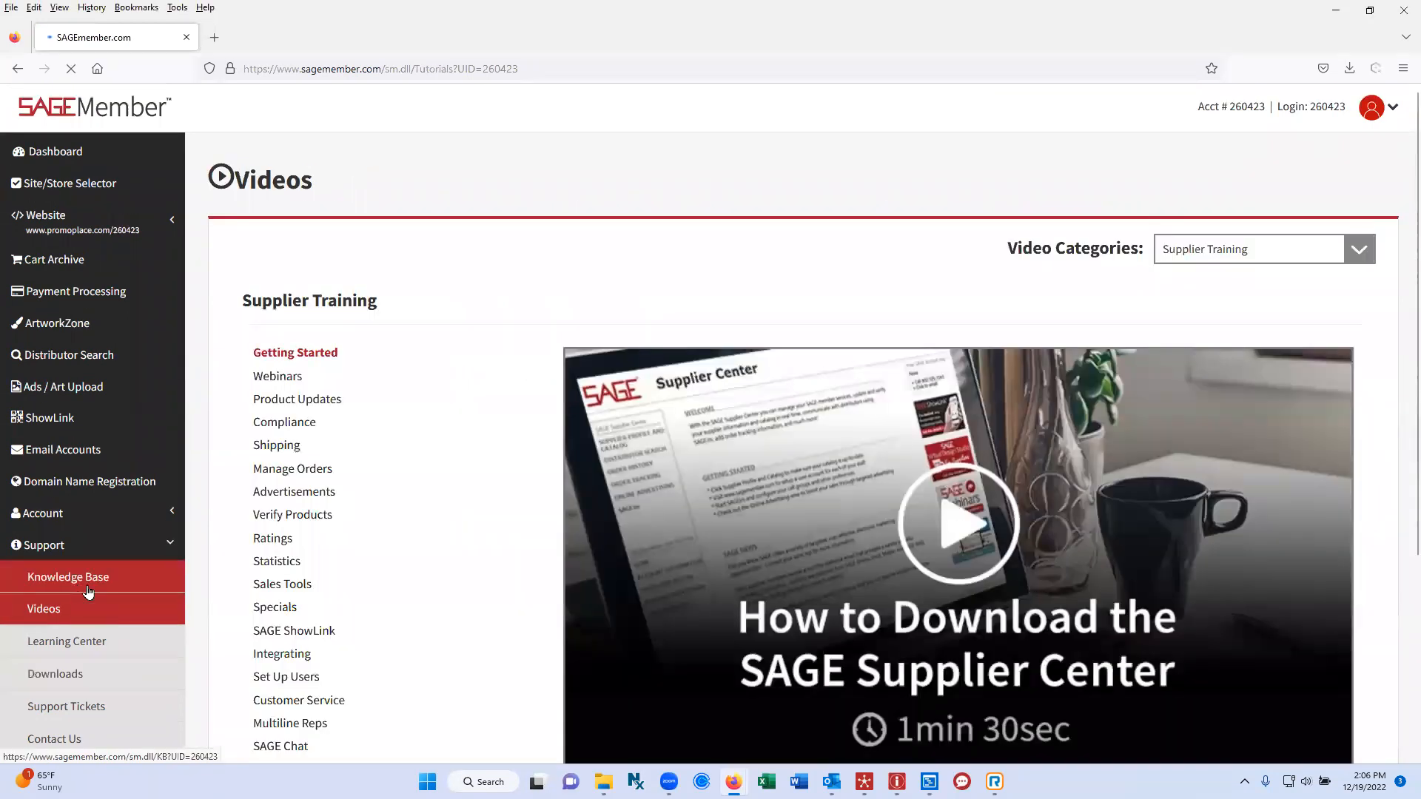
scroll(441, 408, "down", 2)
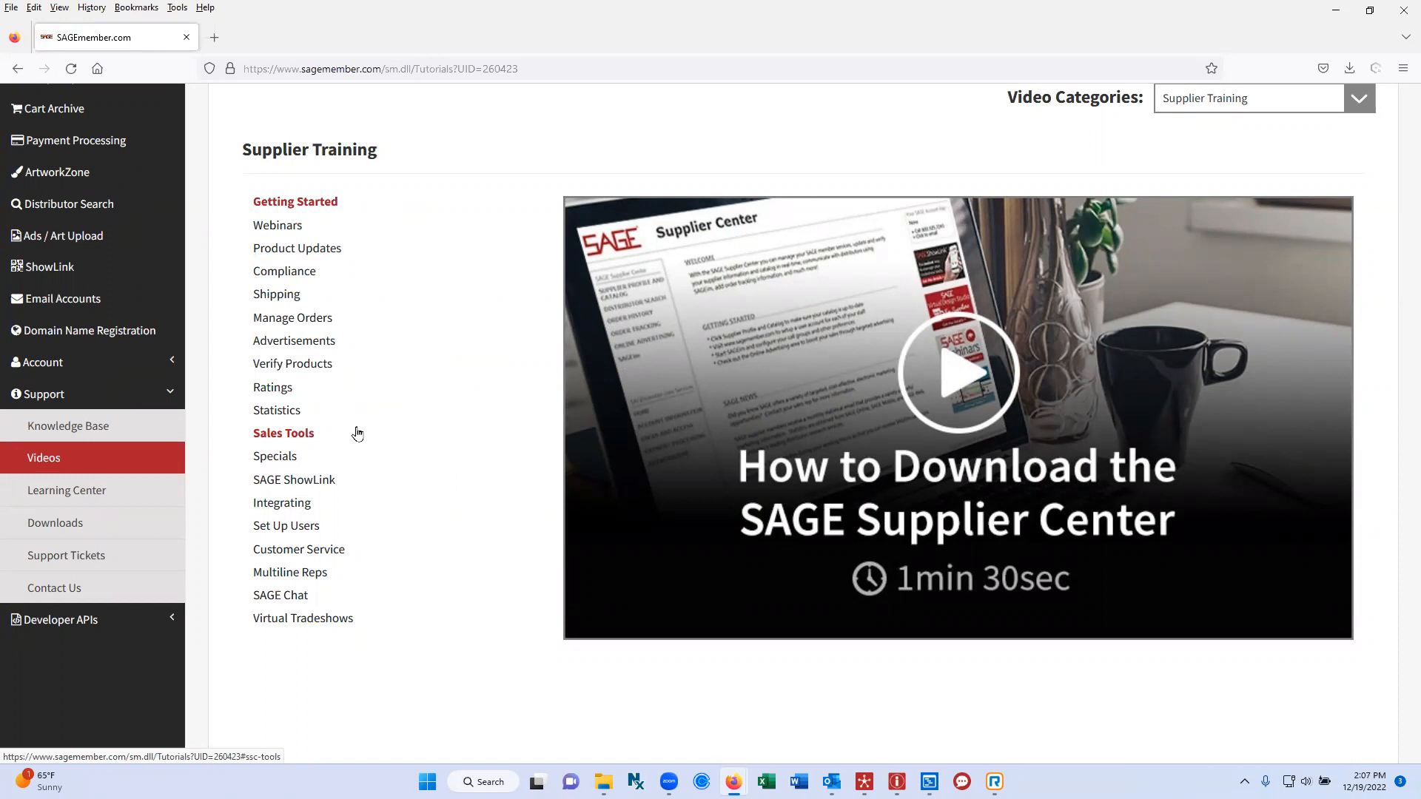
left_click(276, 227)
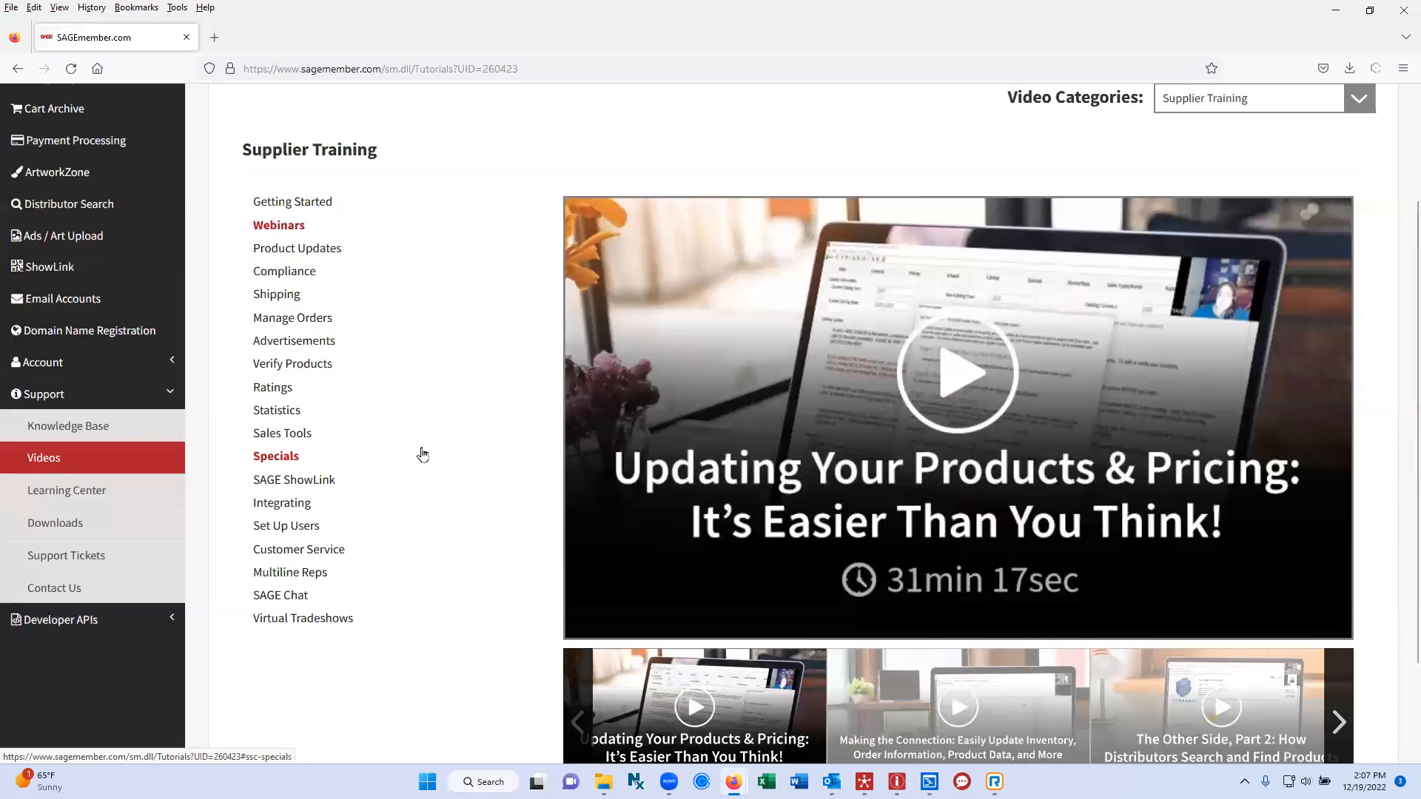
Step: Browse through the webinar carousel to the "FastTrack Your Bulk Pricing and Product Updates" video
scroll(422, 455, "down", 1)
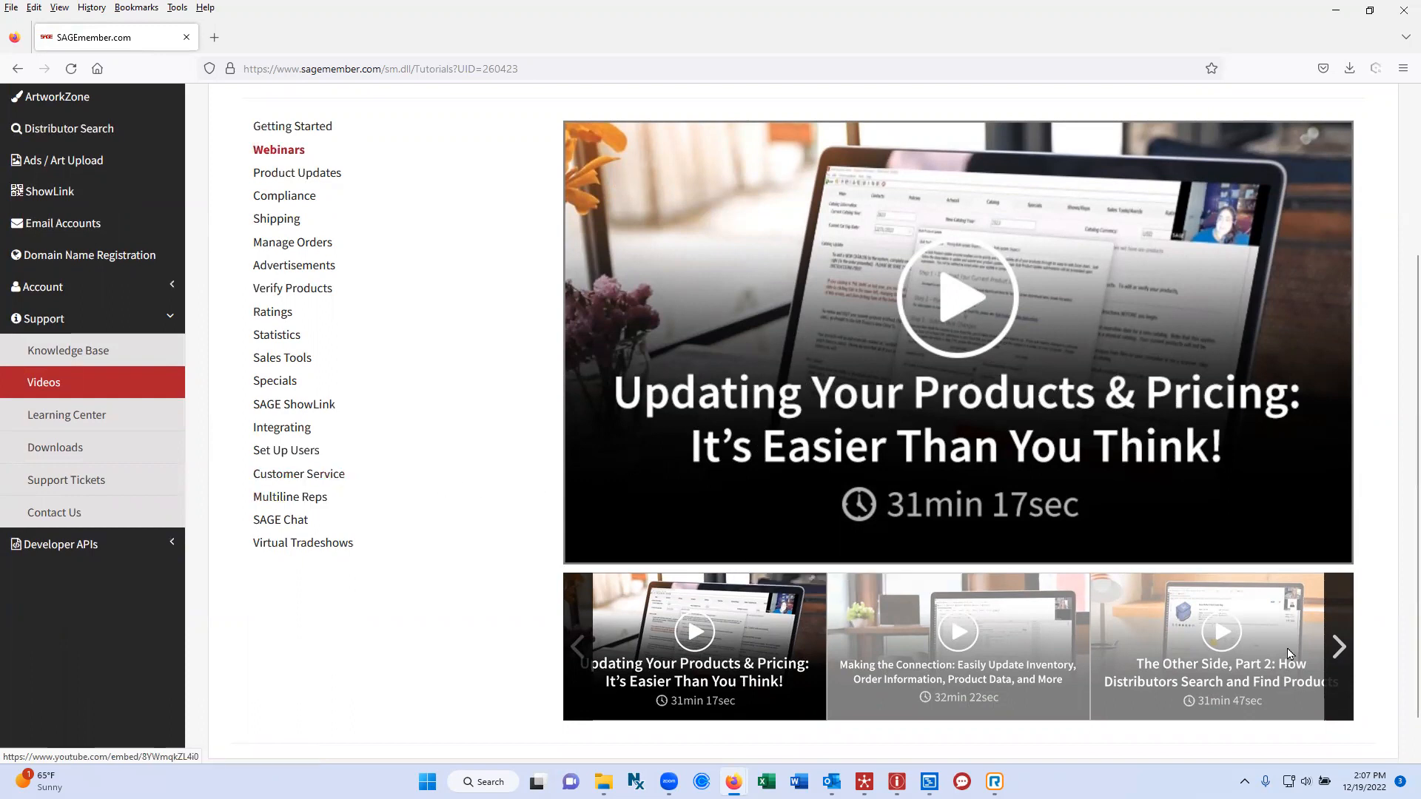
left_click(1343, 647)
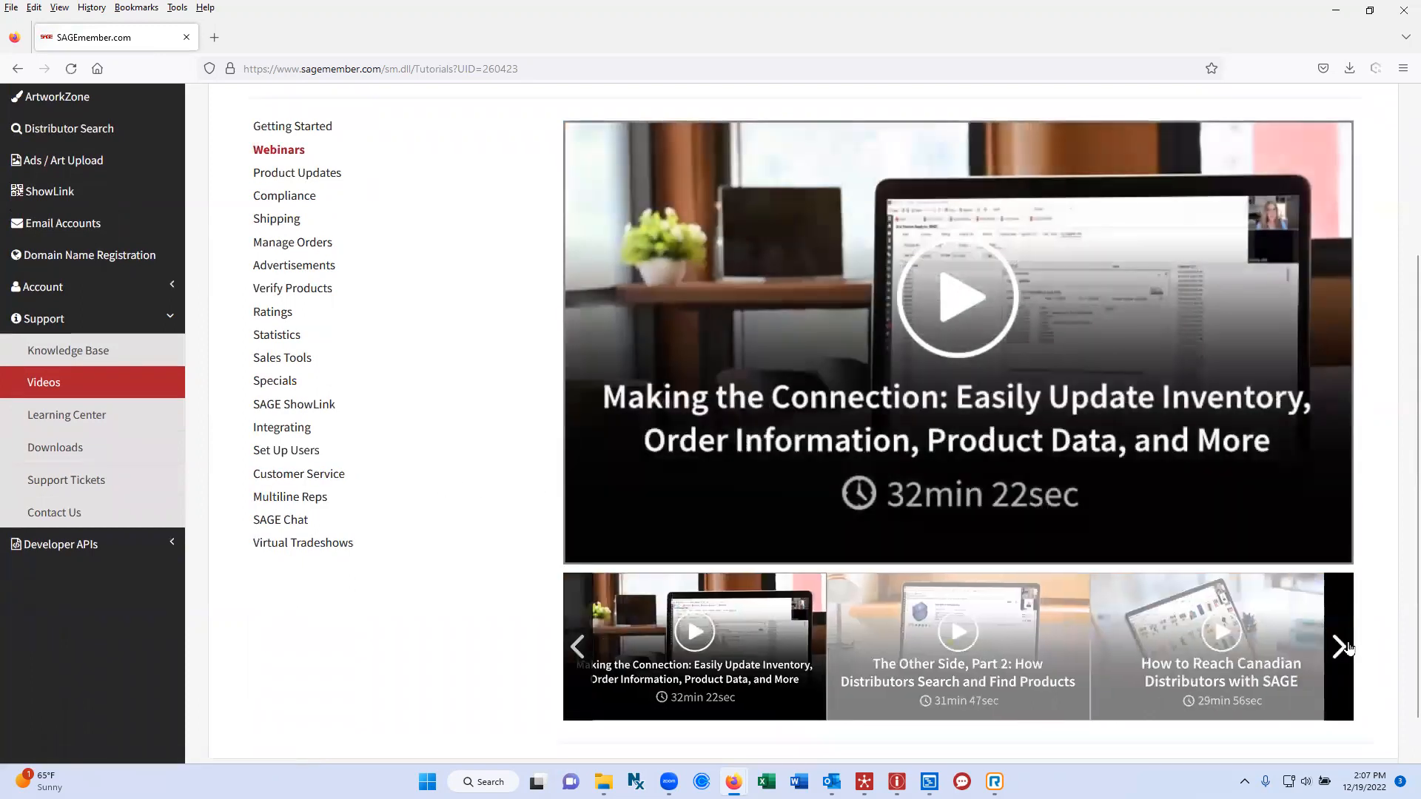
left_click(1344, 646)
left_click(1344, 647)
left_click(1343, 647)
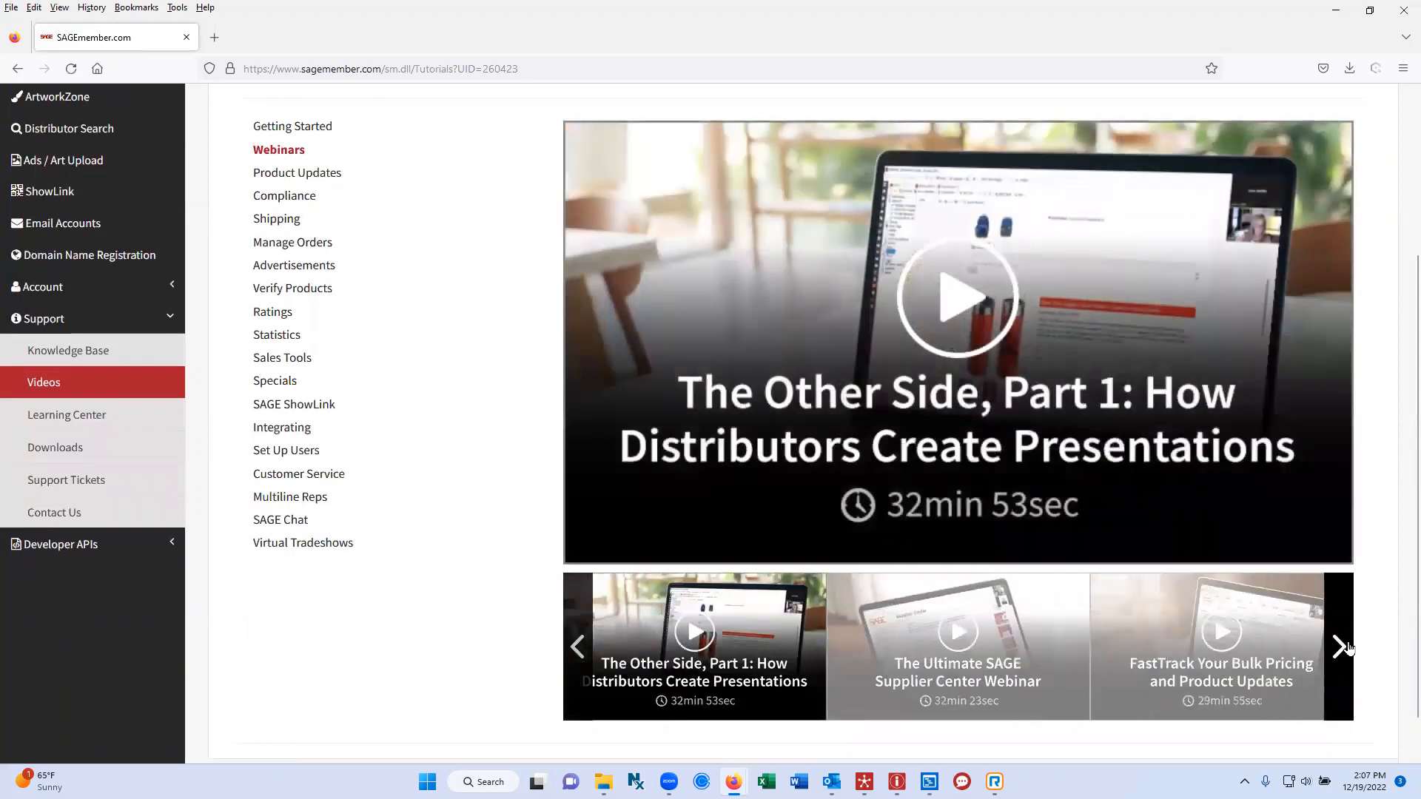
left_click(1344, 647)
left_click(1344, 647)
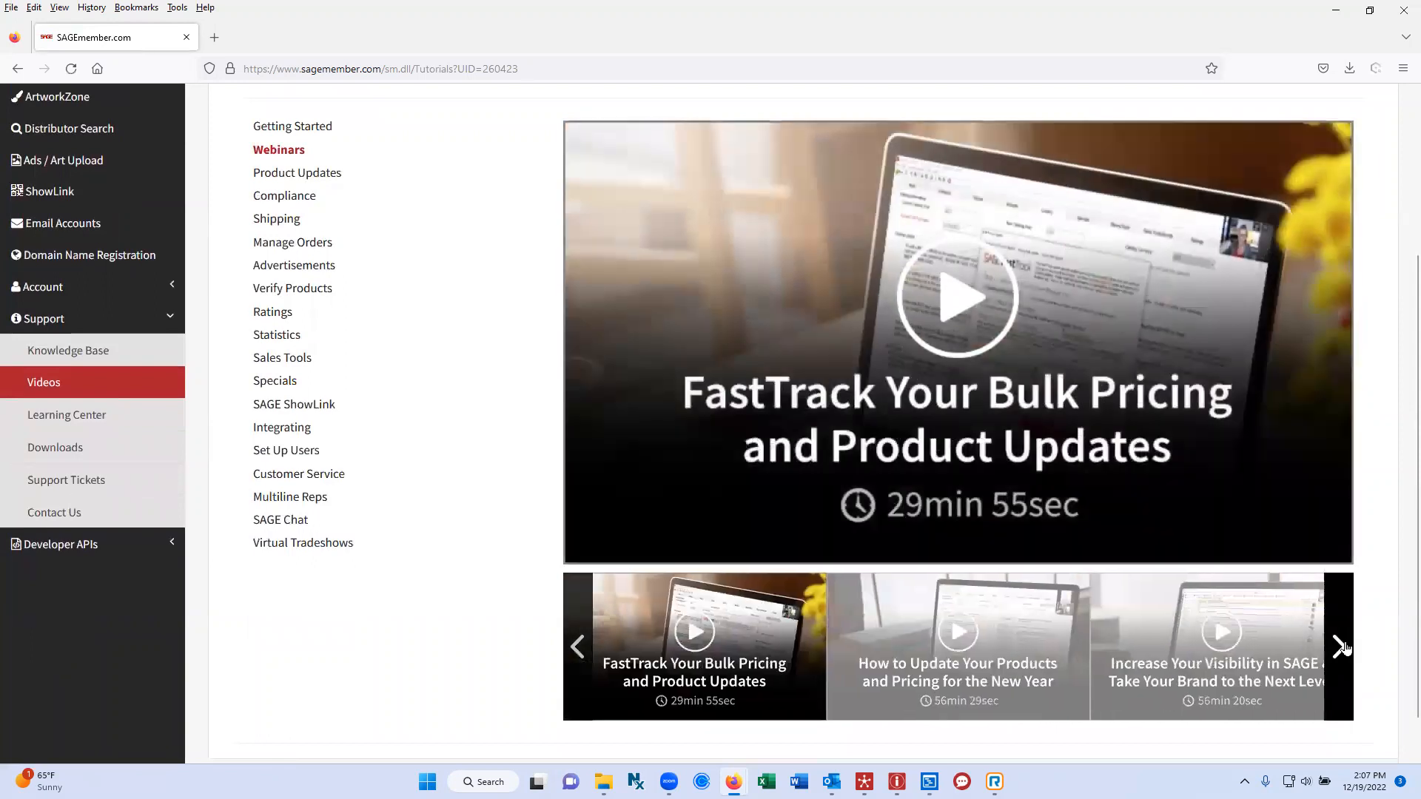
scroll(355, 615, "up", 3)
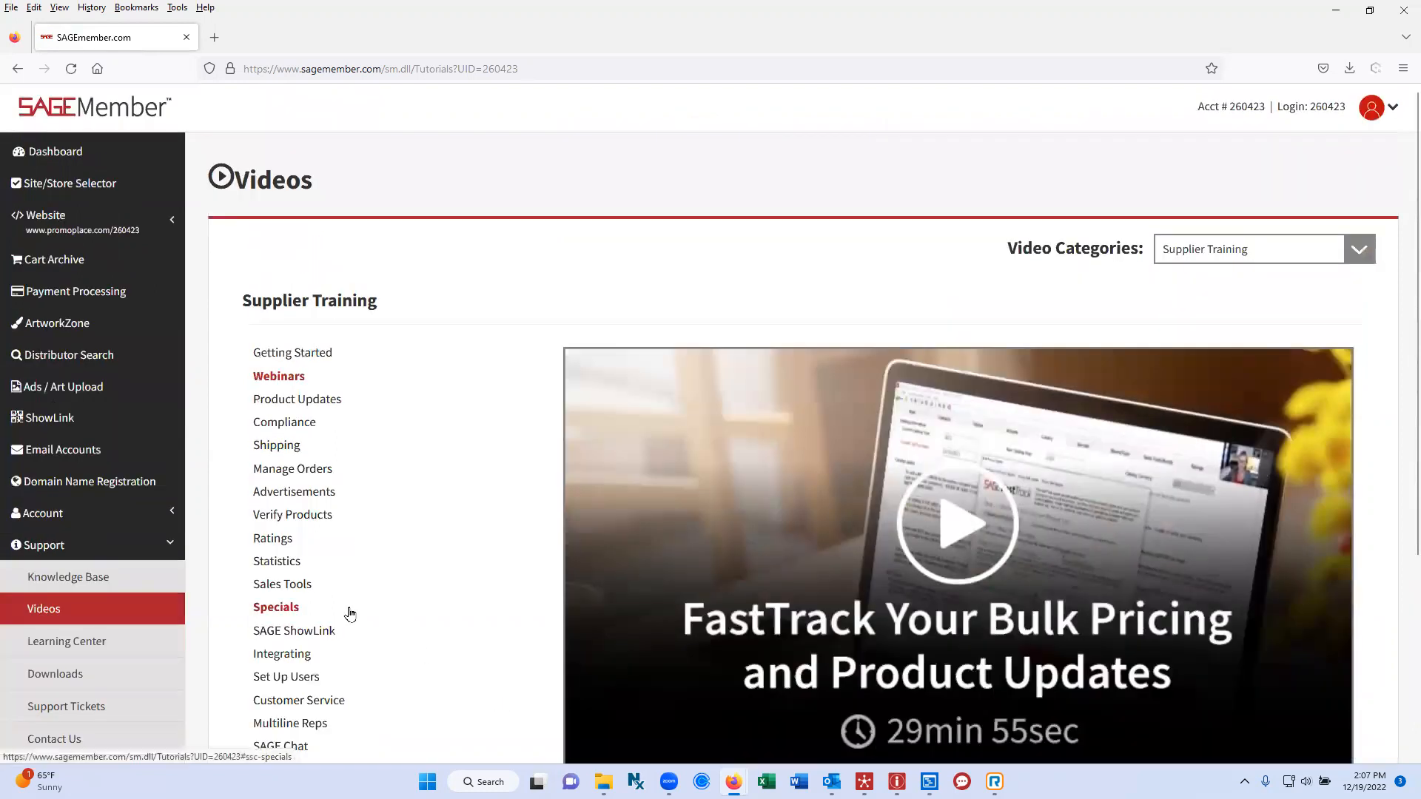
Step: Switch to SAGE Supplier Center and open the supplier profile and catalog, entering and leaving its edit mode without changes
left_click(1336, 10)
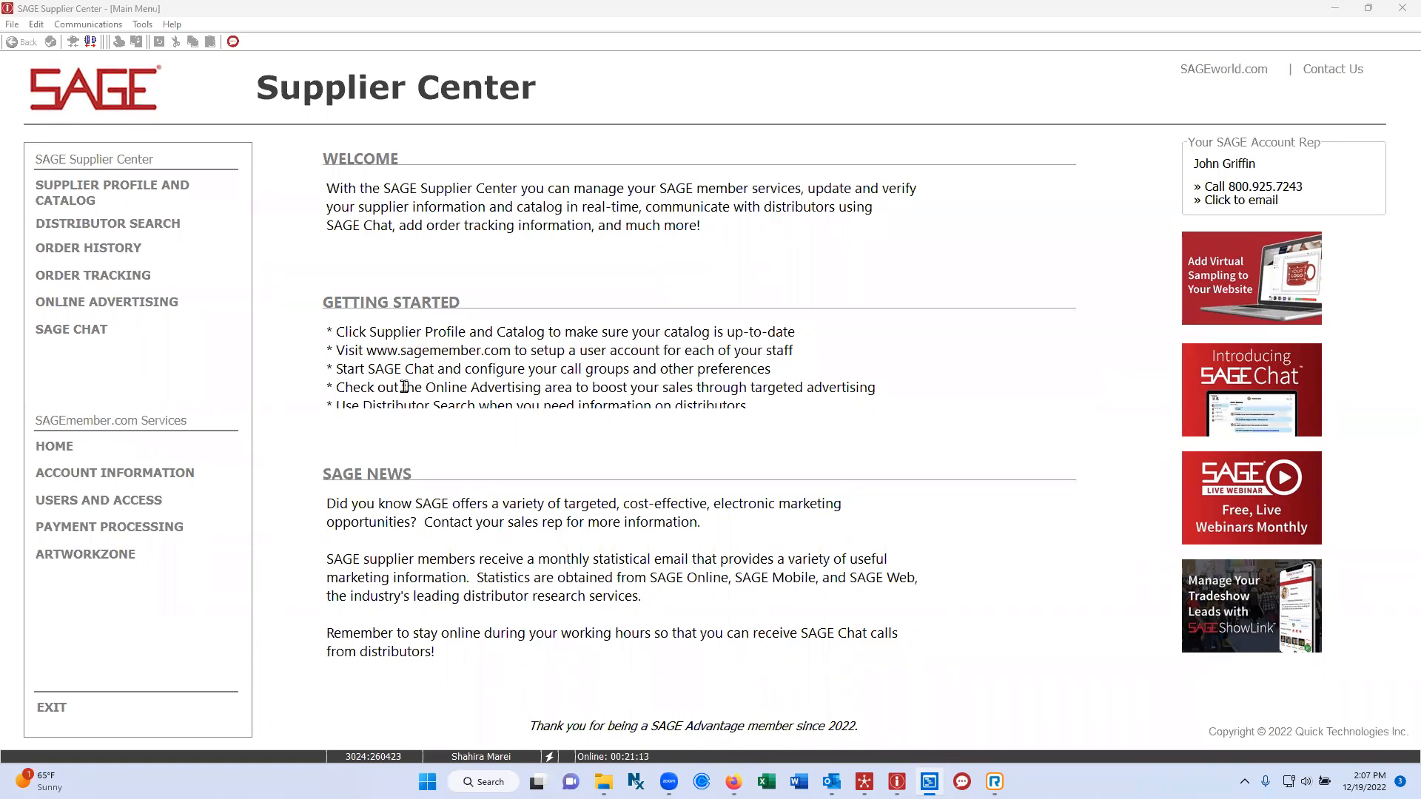
left_click(127, 190)
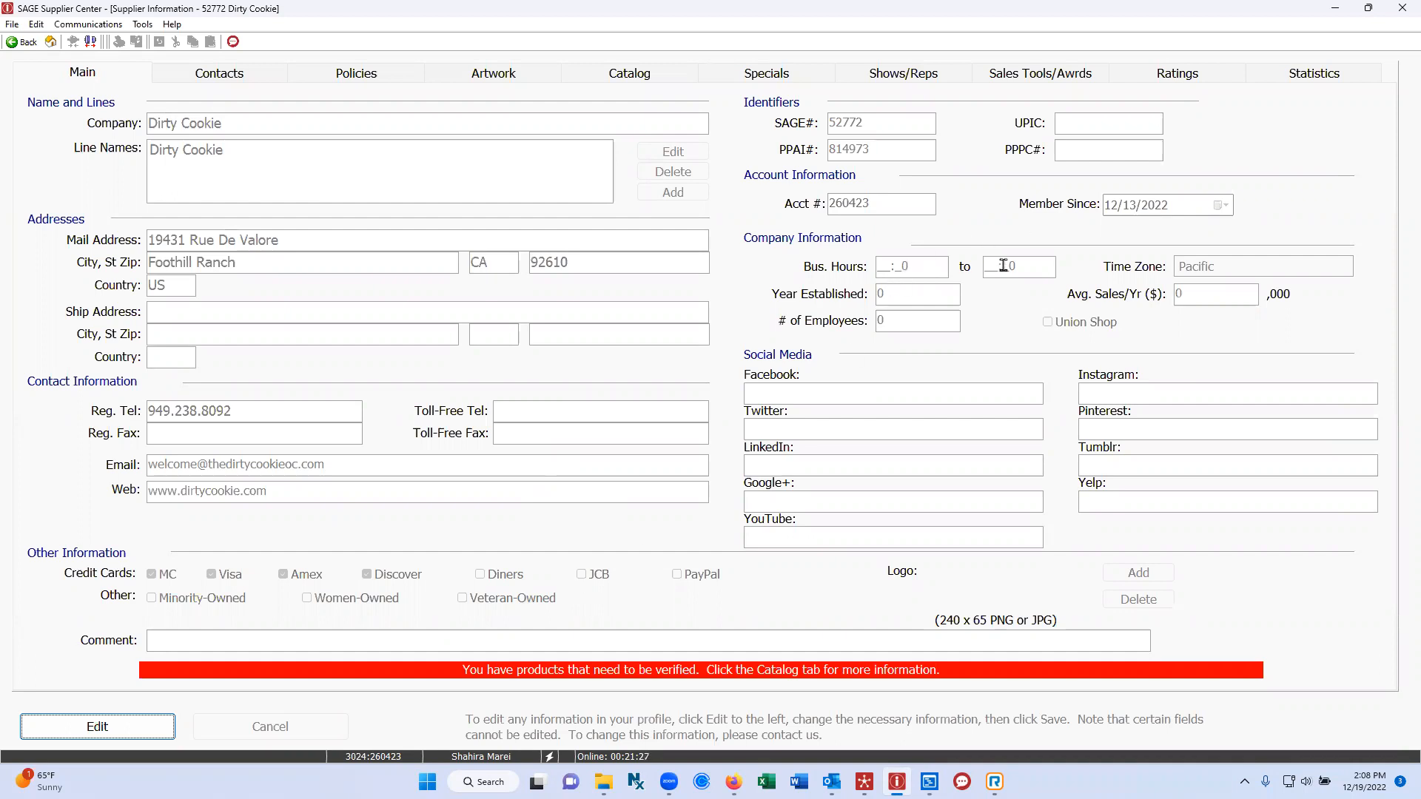
left_click(87, 731)
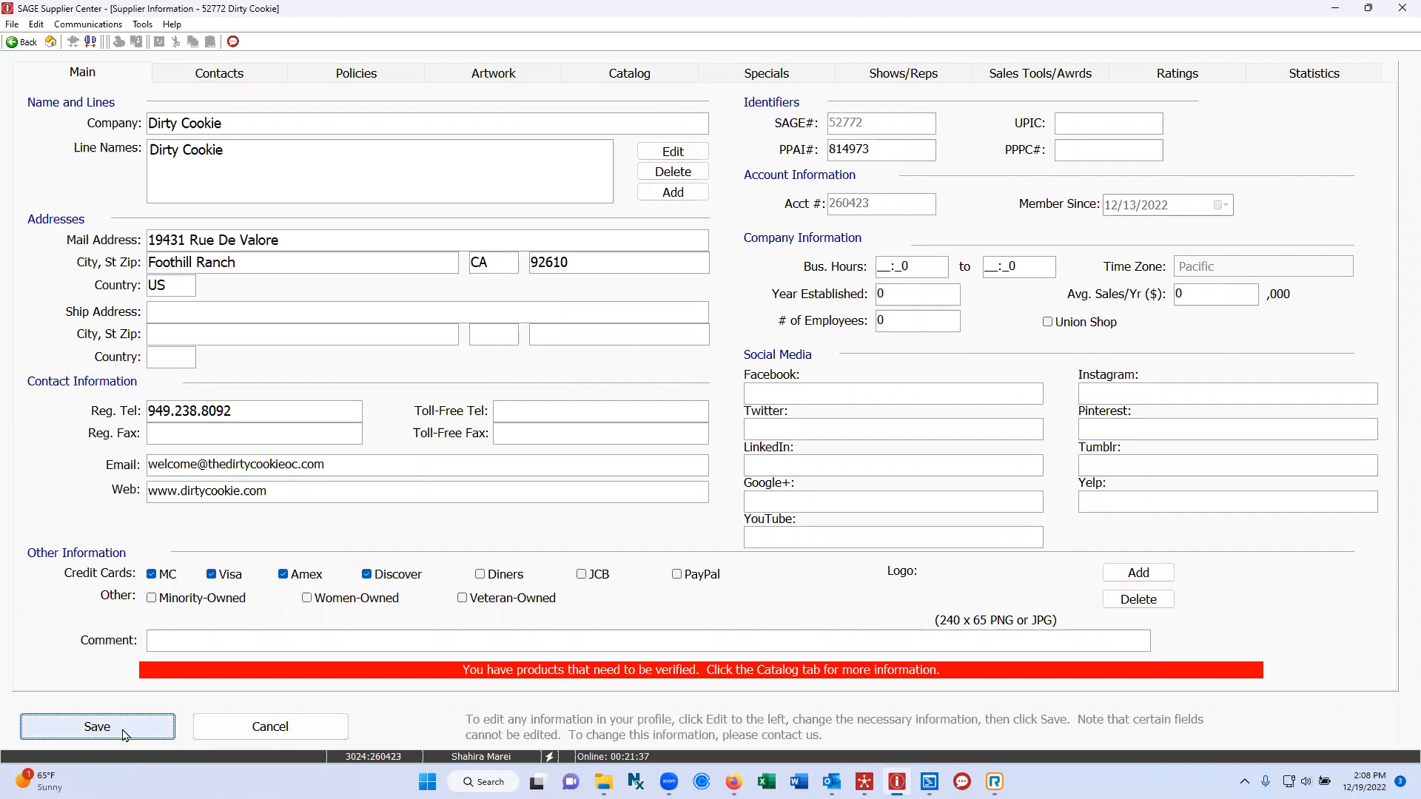
left_click(268, 728)
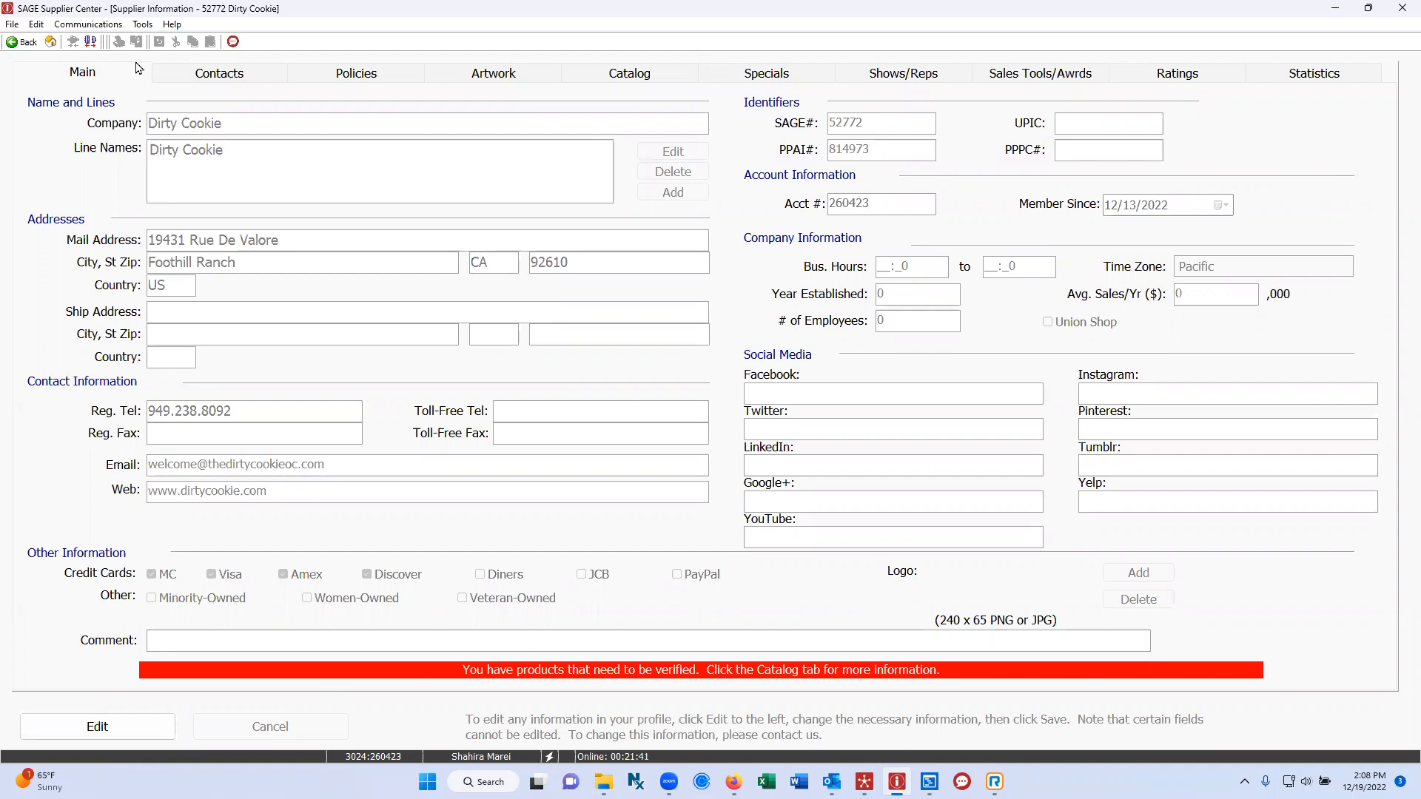
Step: Review the supplier profile's contacts, policies including the operational alert field, and artwork settings
left_click(214, 77)
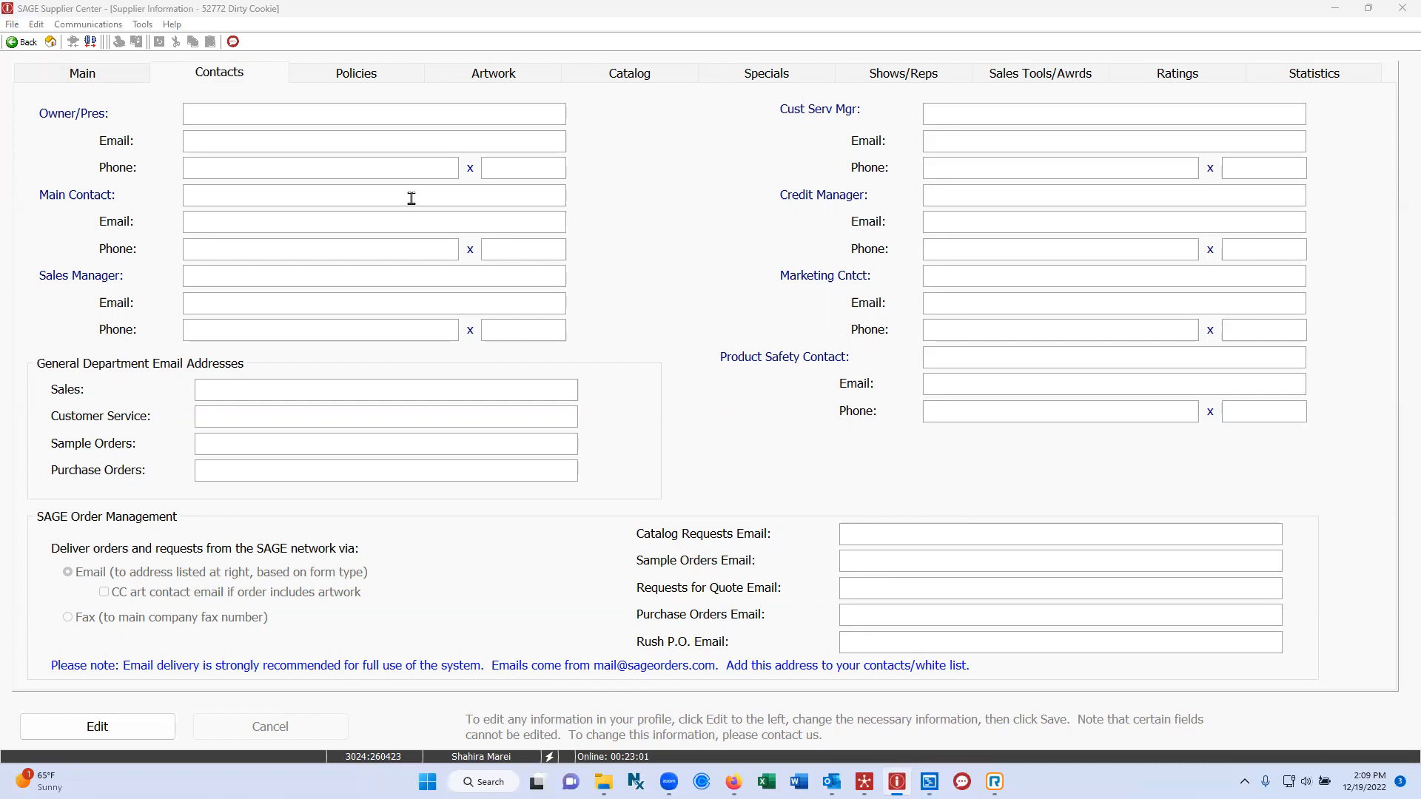
left_click(362, 73)
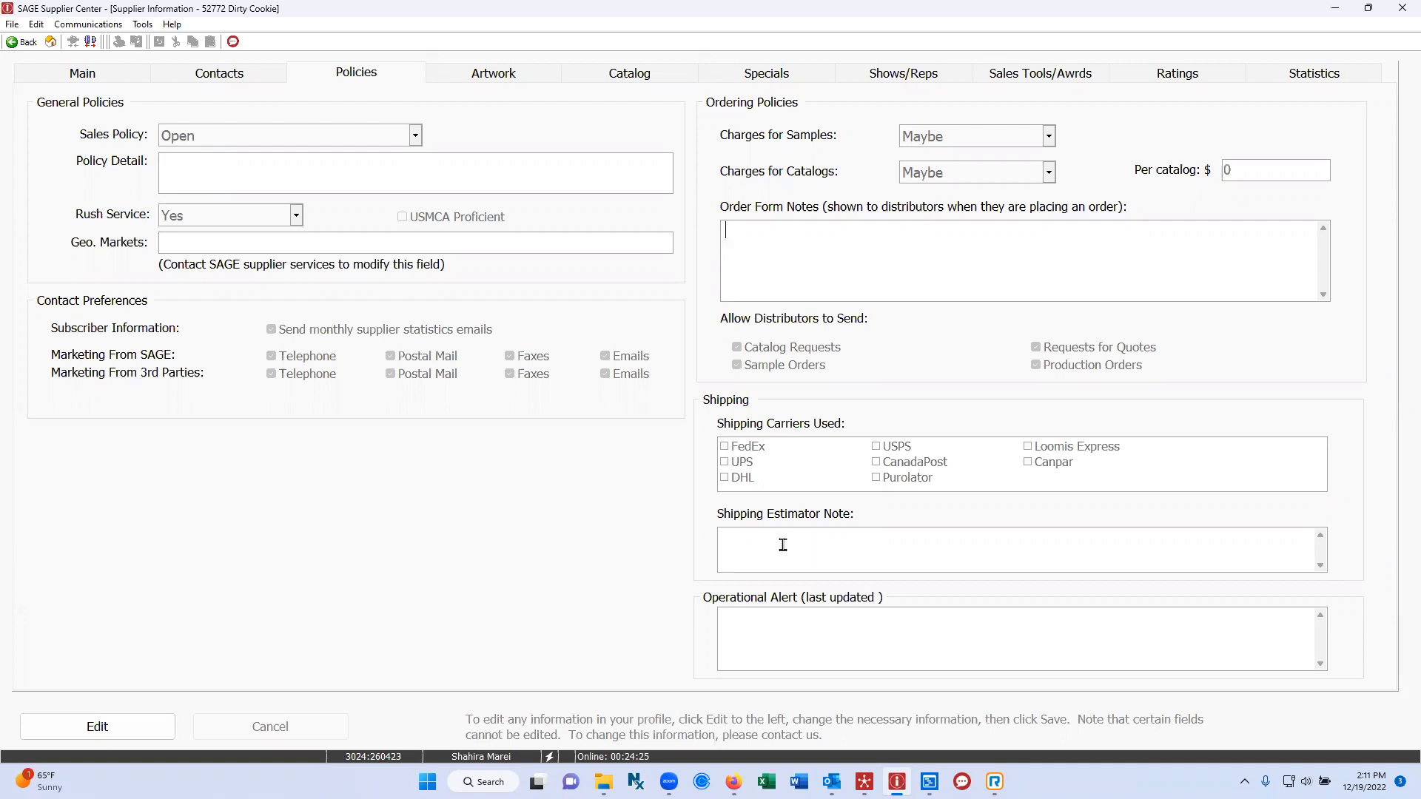
left_click(768, 641)
left_click(480, 77)
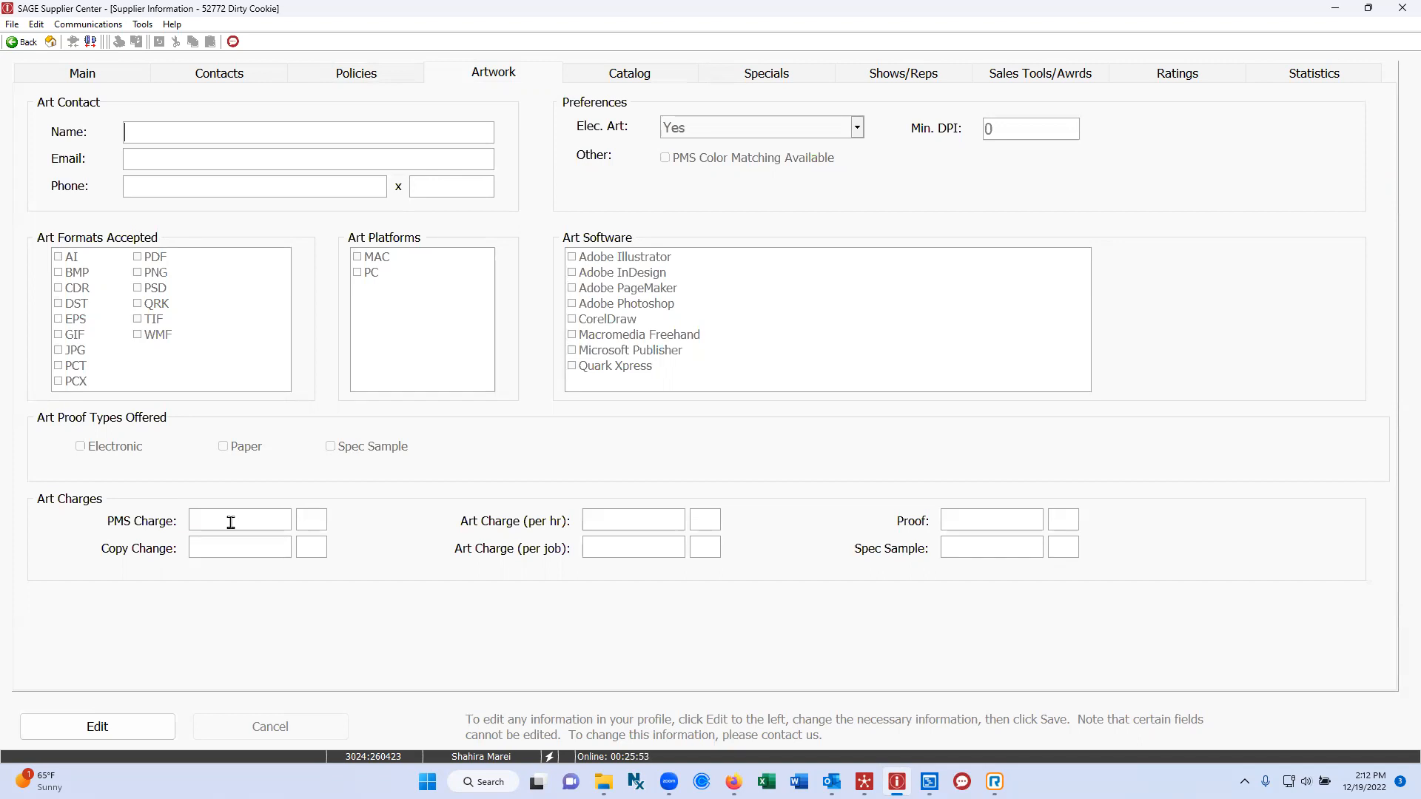
Step: Start a new special of type Product Pricing for the specific product 3ST2CSCP 5 Pack Bundle Cookies
left_click(792, 72)
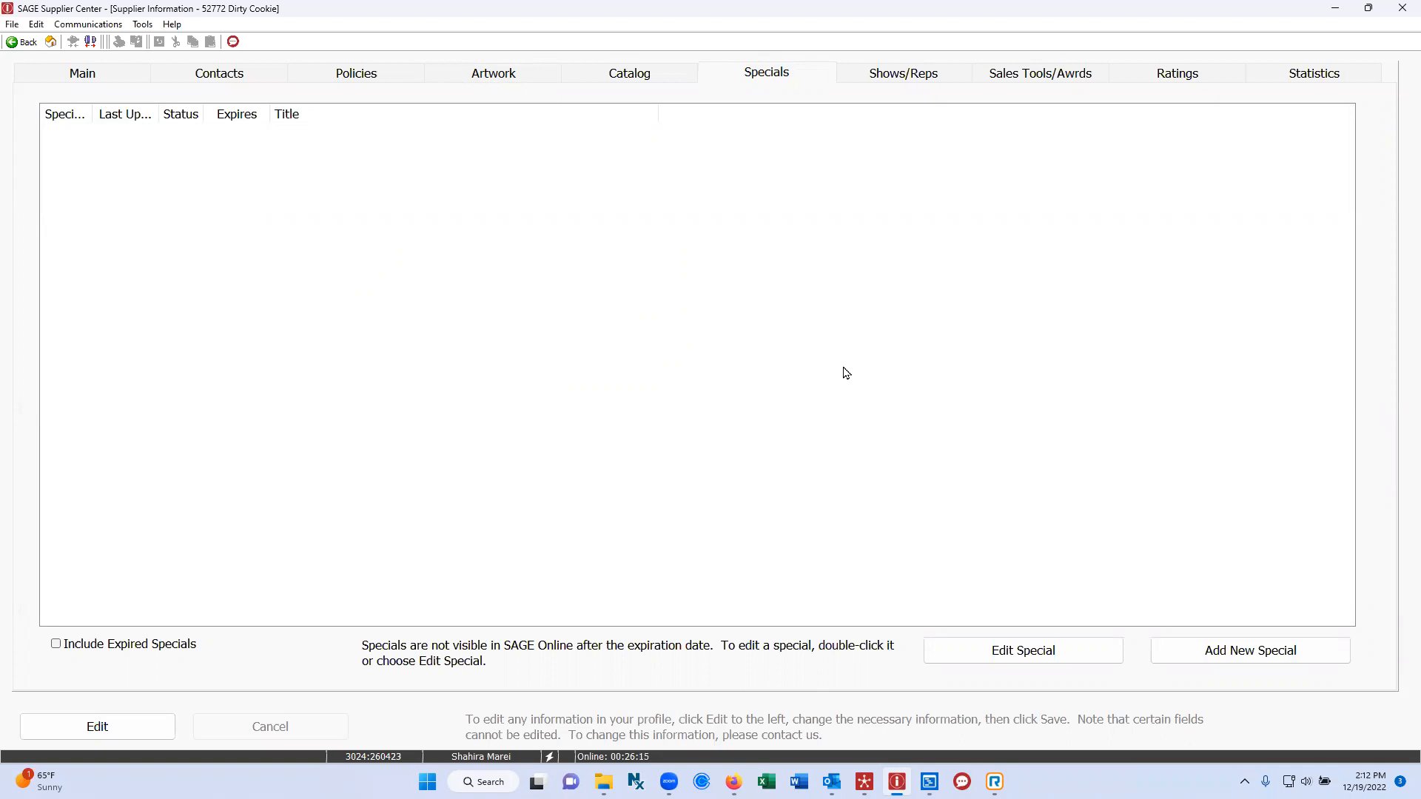
left_click(1246, 657)
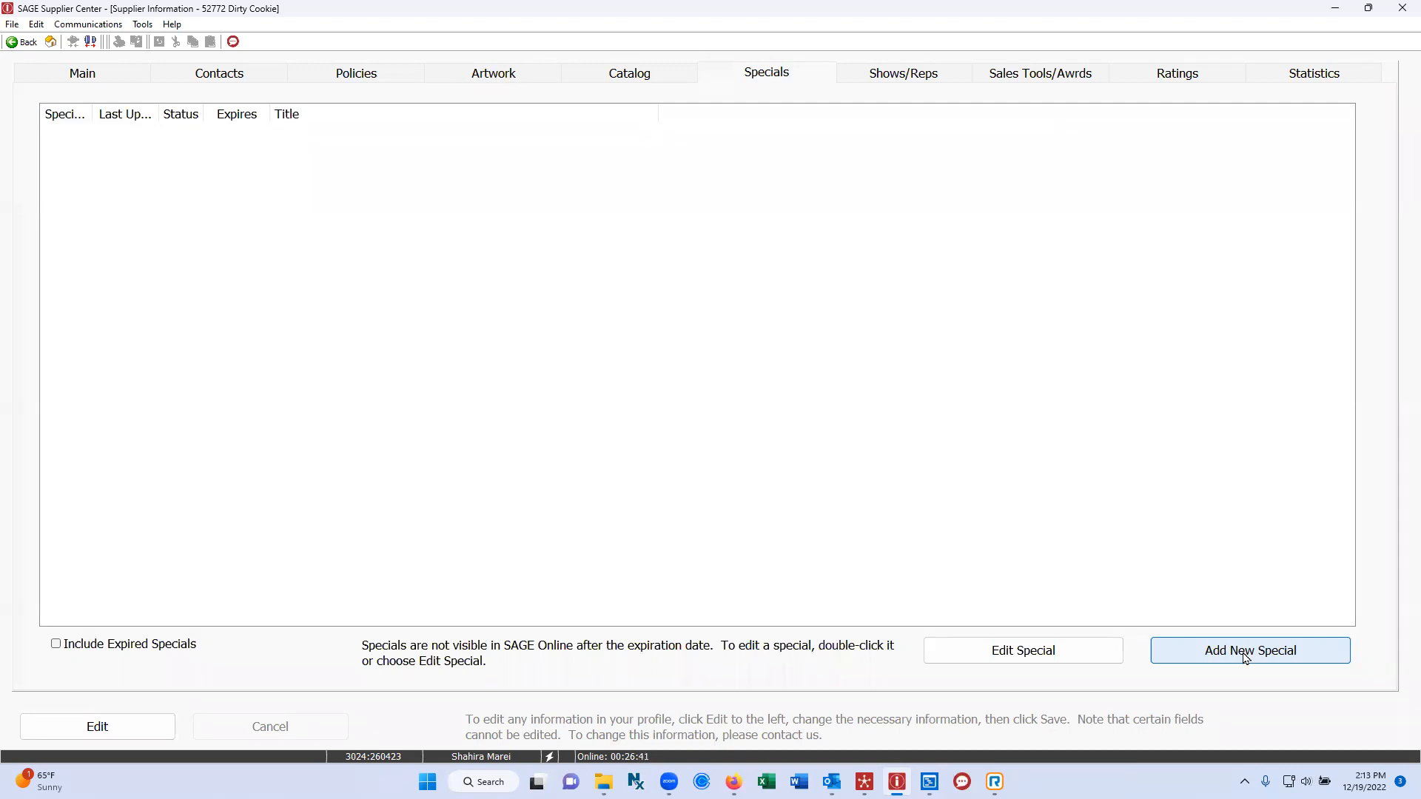
left_click(1247, 658)
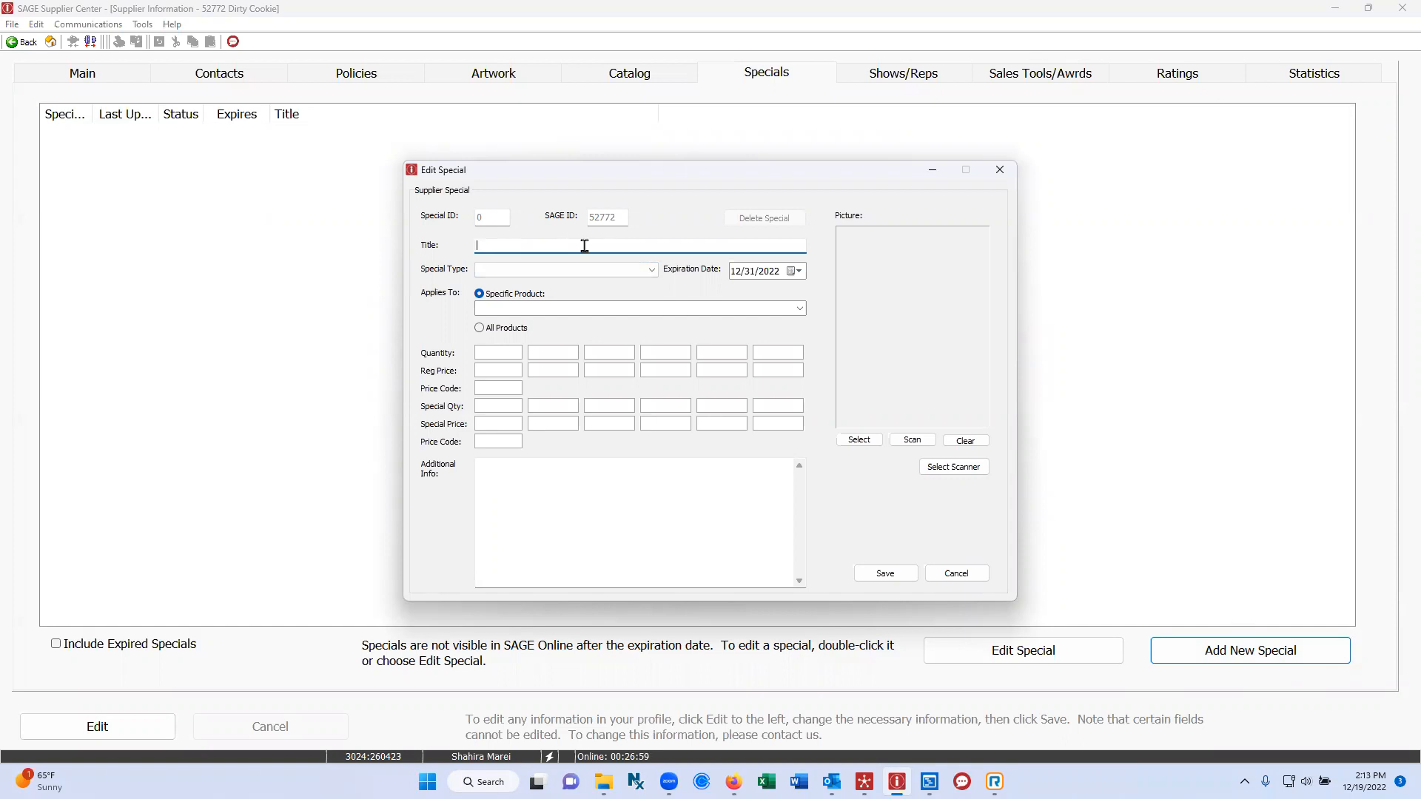
left_click(653, 271)
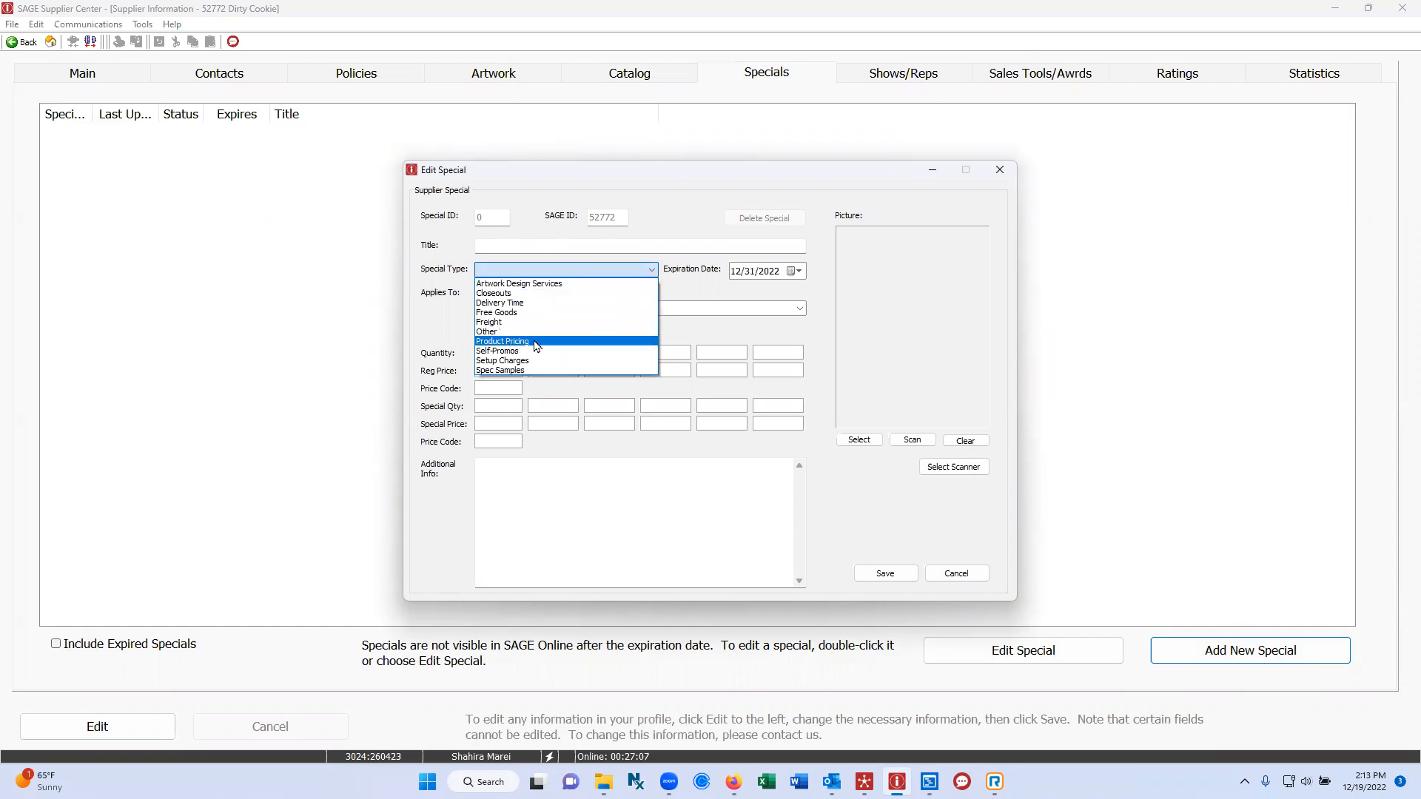
left_click(535, 344)
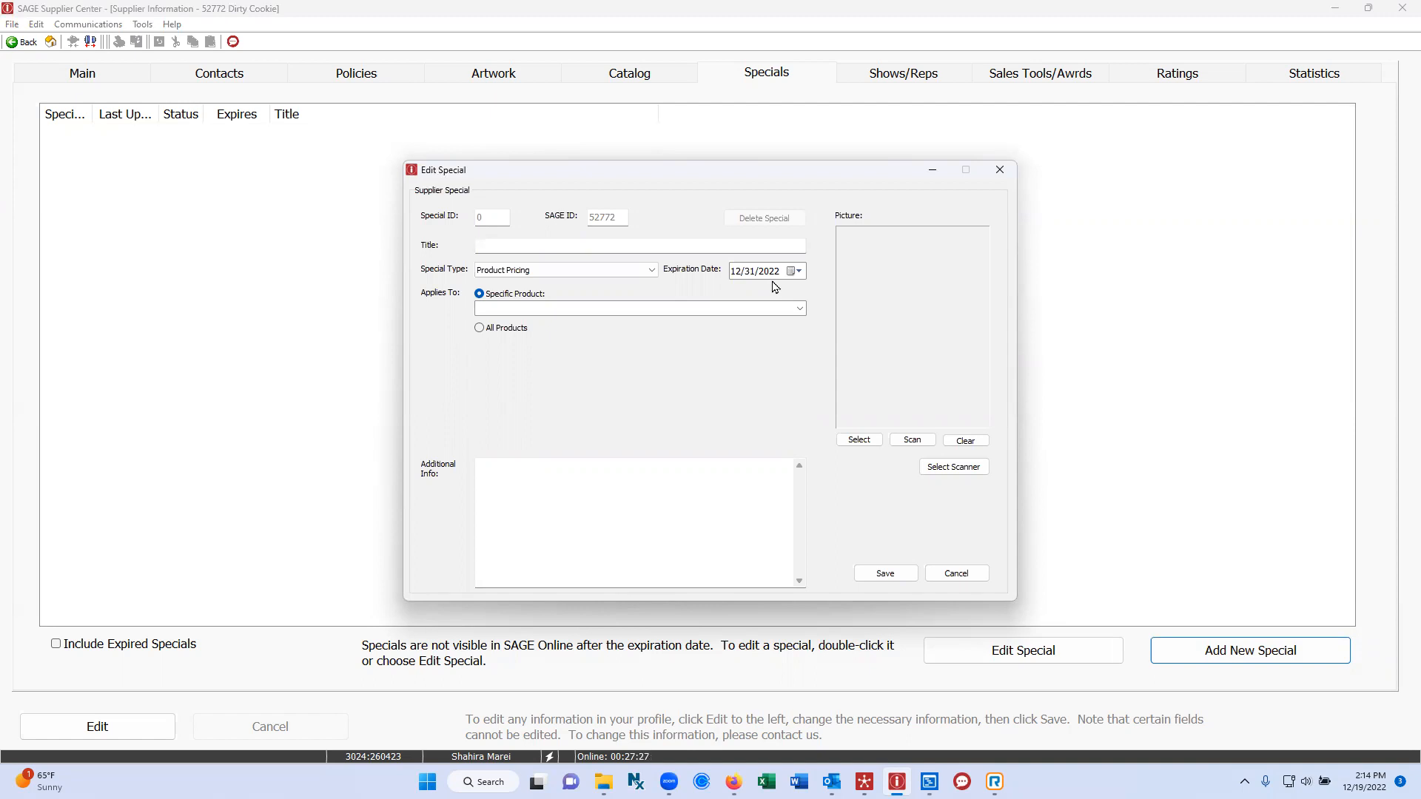
left_click(799, 308)
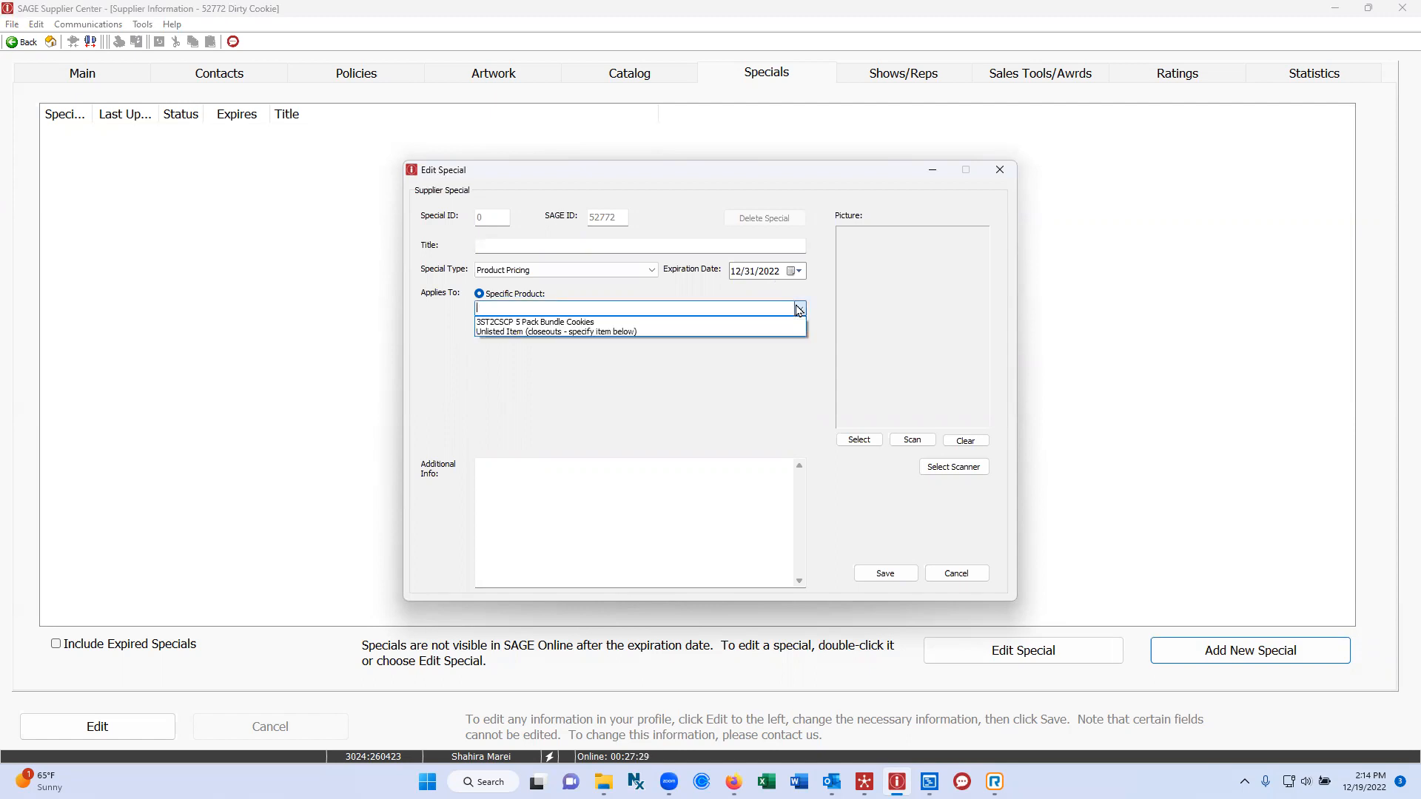
left_click(585, 323)
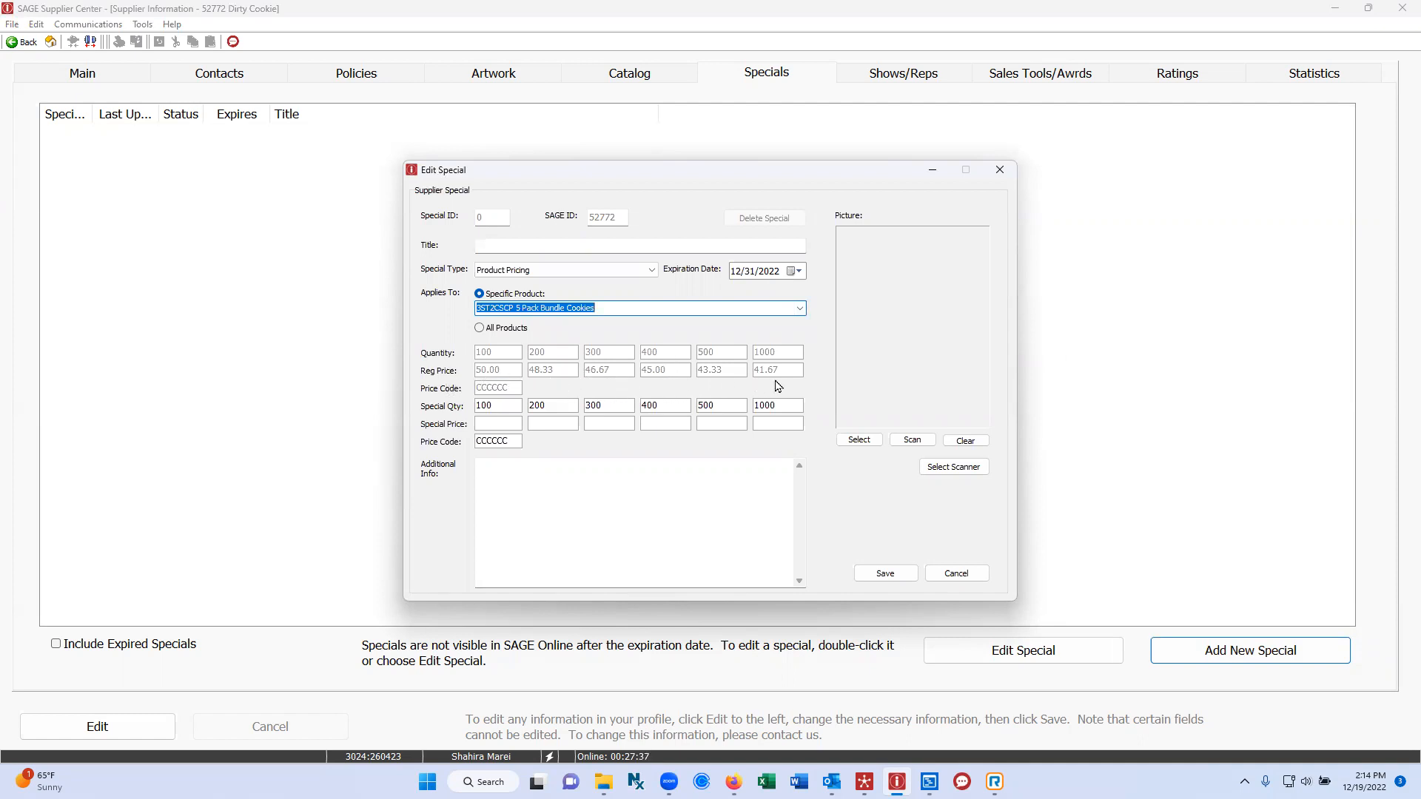
Step: Look over the special price fields, set the first special quantity to 50, and discard the special
left_click(484, 424)
left_click(626, 427)
left_click(660, 426)
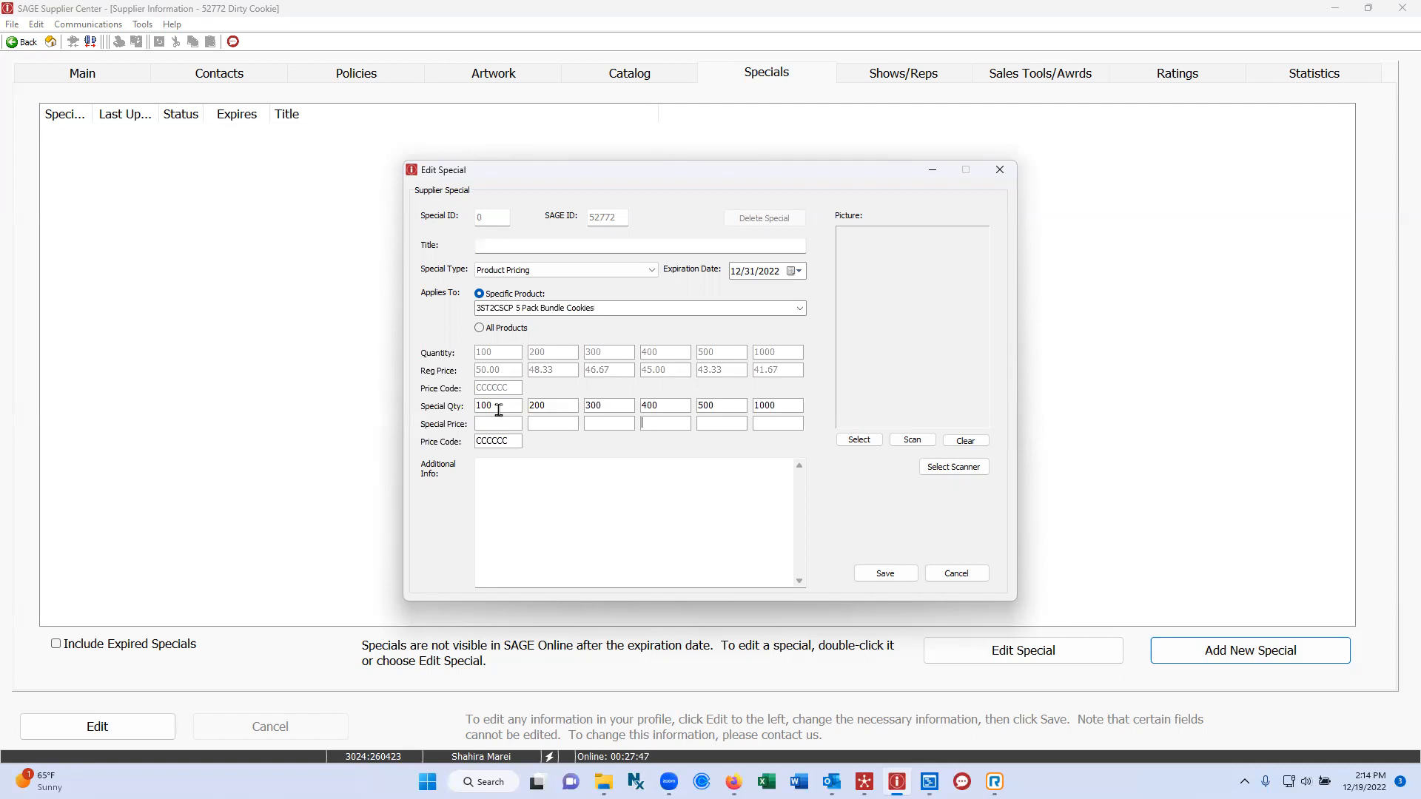
double_click(499, 409)
type("50")
left_click(999, 172)
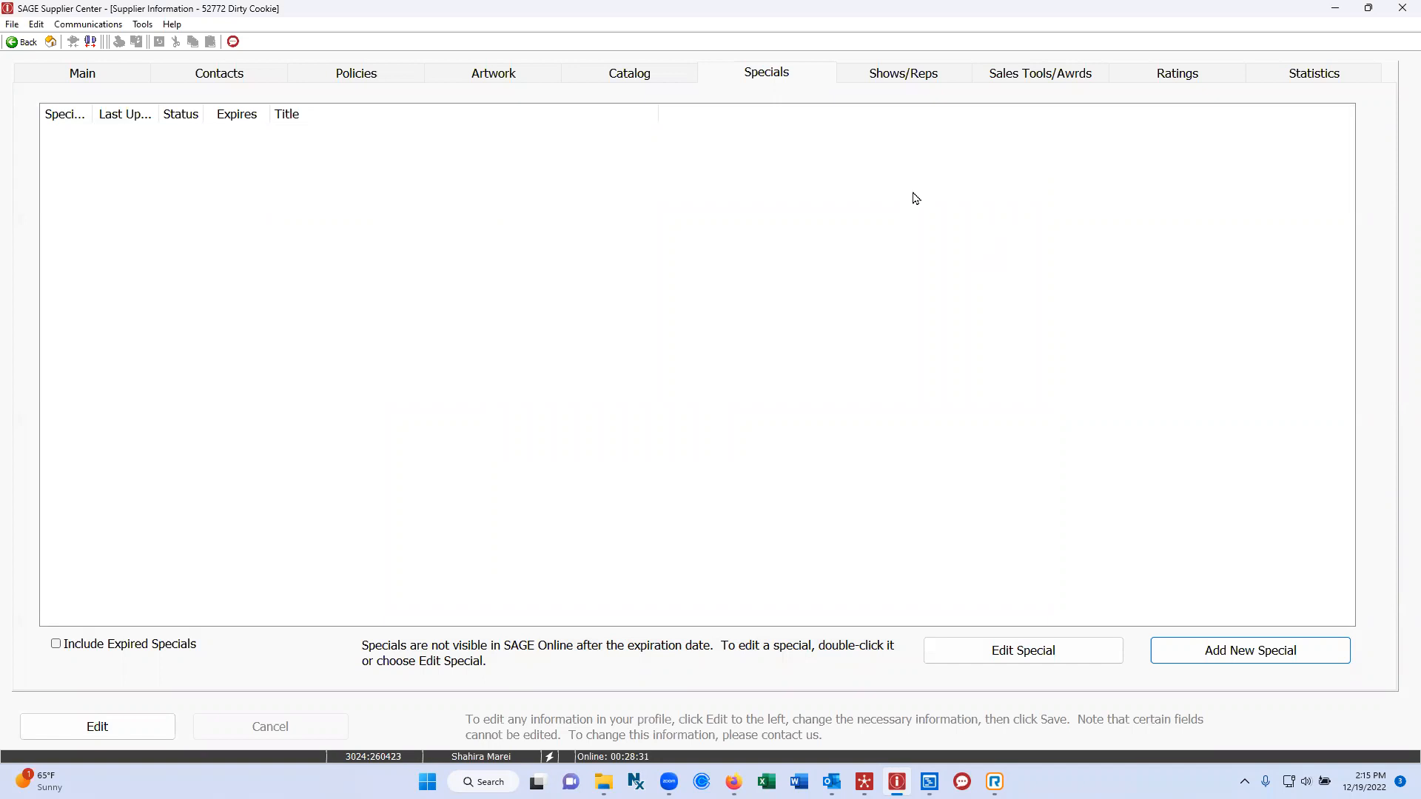
Step: Examine the tradeshow list in the supplier profile, widening the show name and start date columns to read them fully
left_click(935, 80)
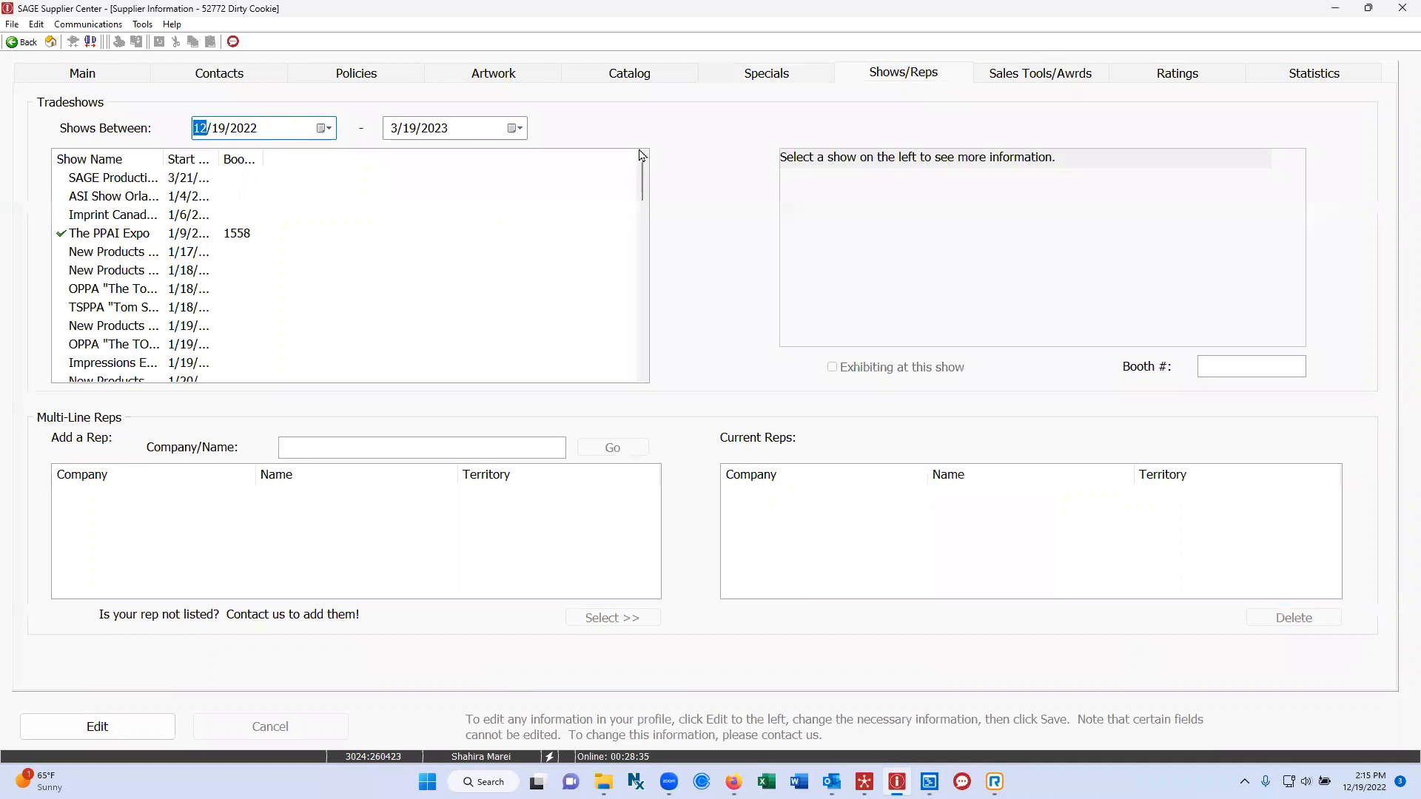
left_click_drag(166, 160, 317, 159)
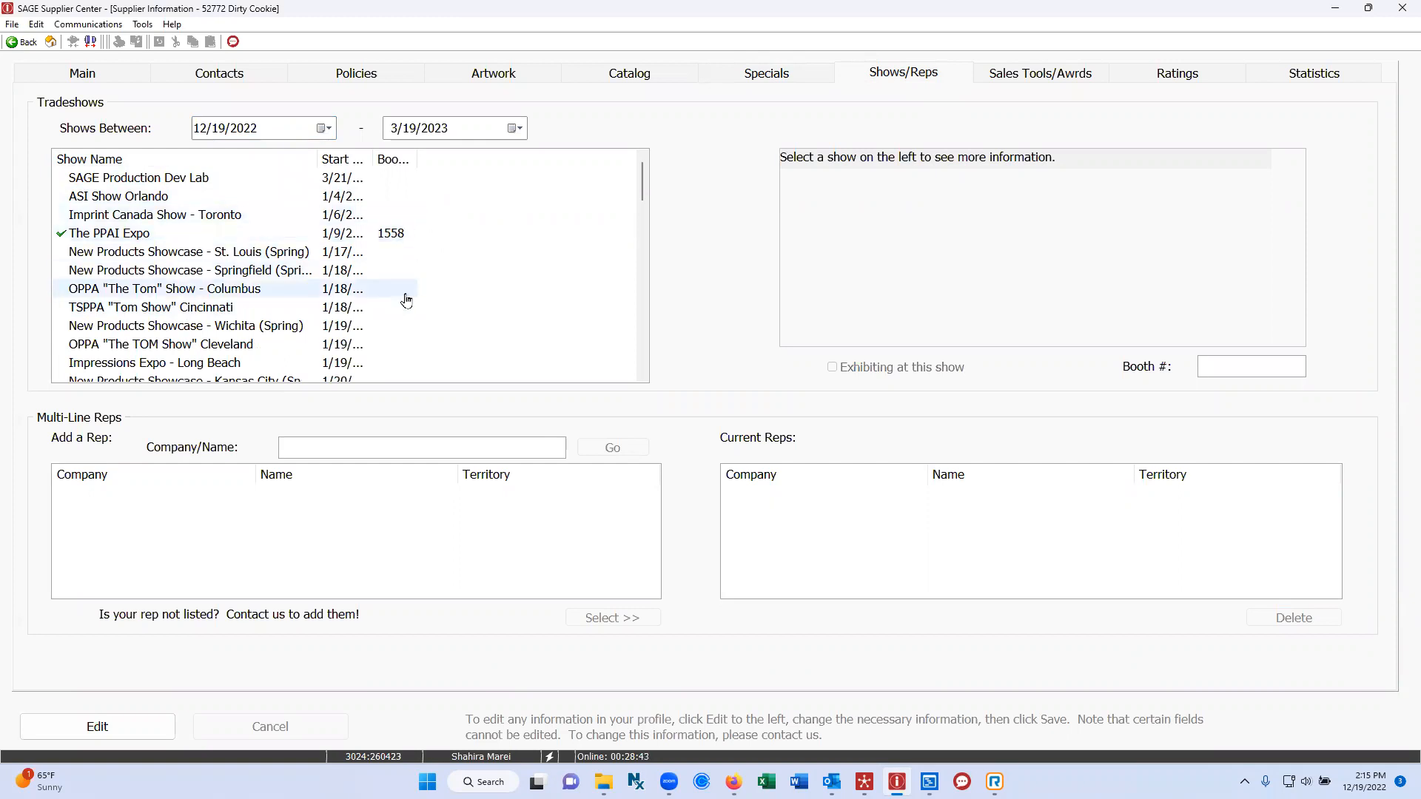
scroll(405, 299, "down", 4)
scroll(406, 298, "up", 4)
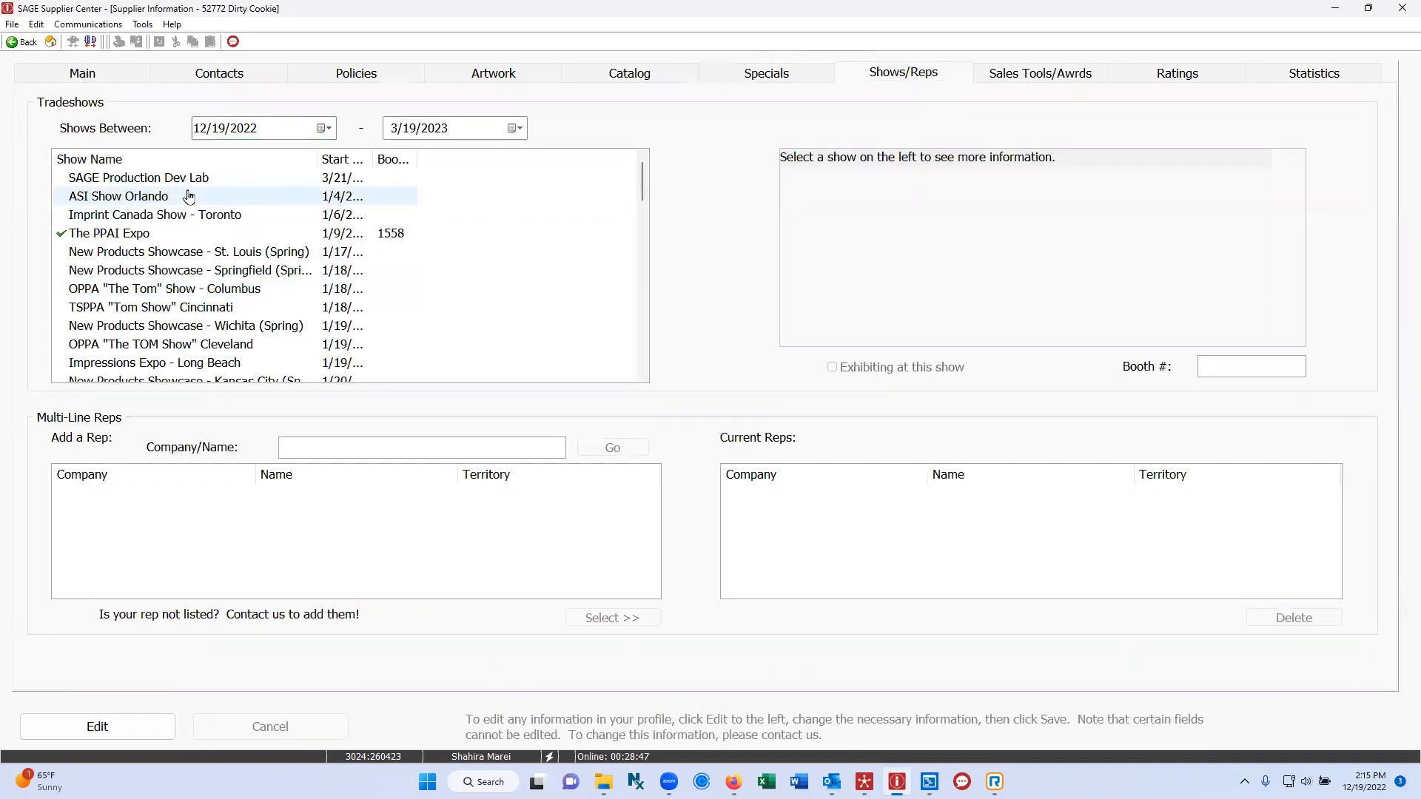
left_click_drag(375, 158, 493, 158)
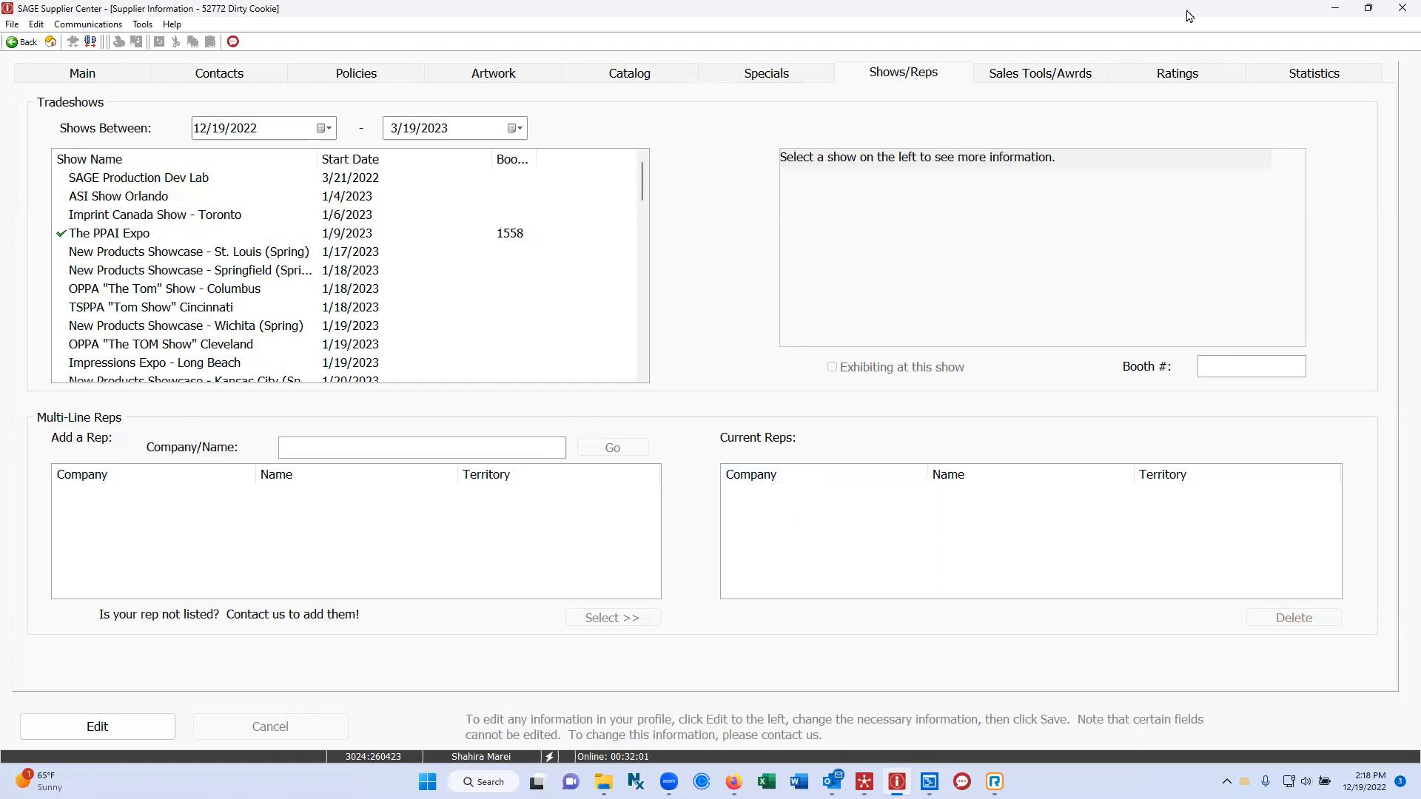
Step: View the sales tools and awards section and open the new sales tool file form, cancelling it without adding a file
left_click(1025, 78)
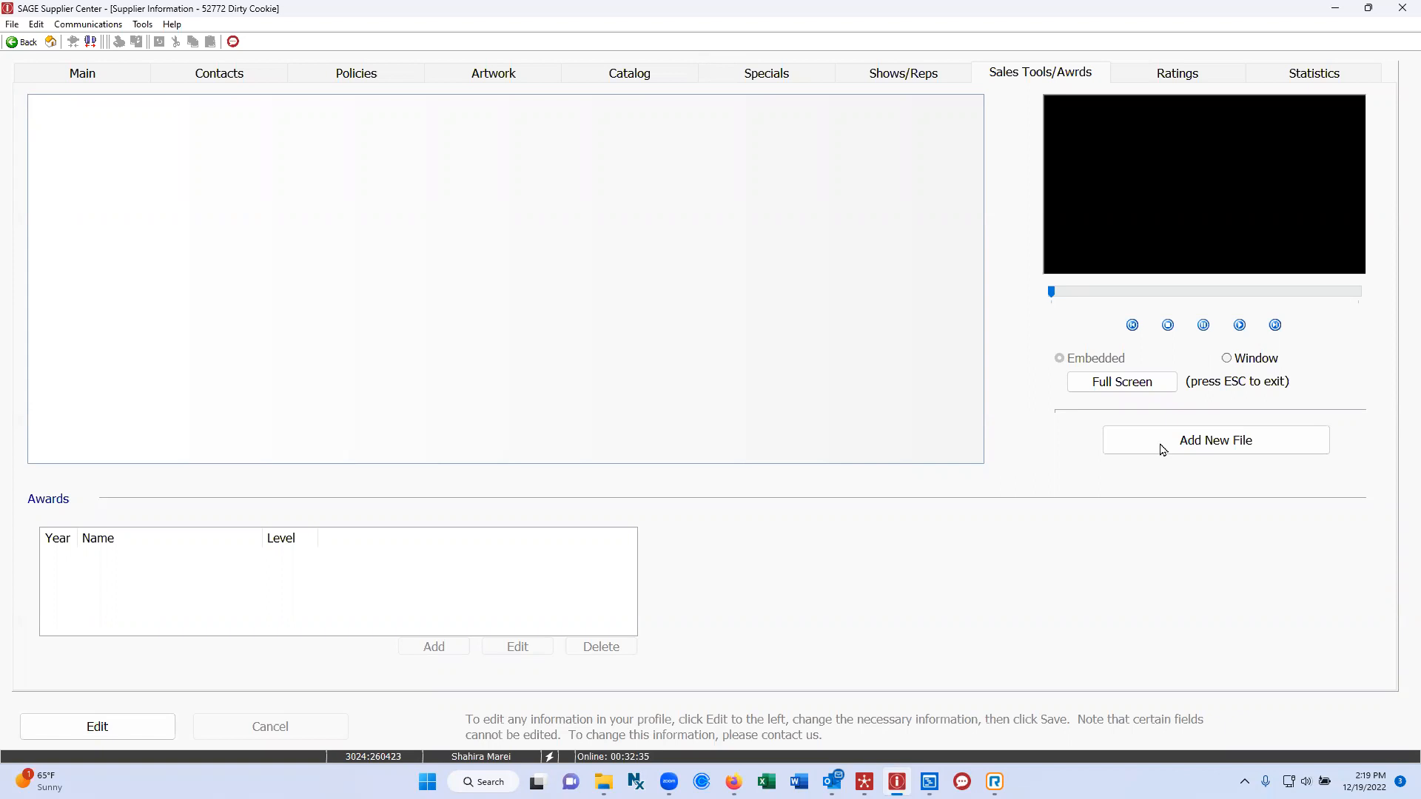
left_click(1207, 449)
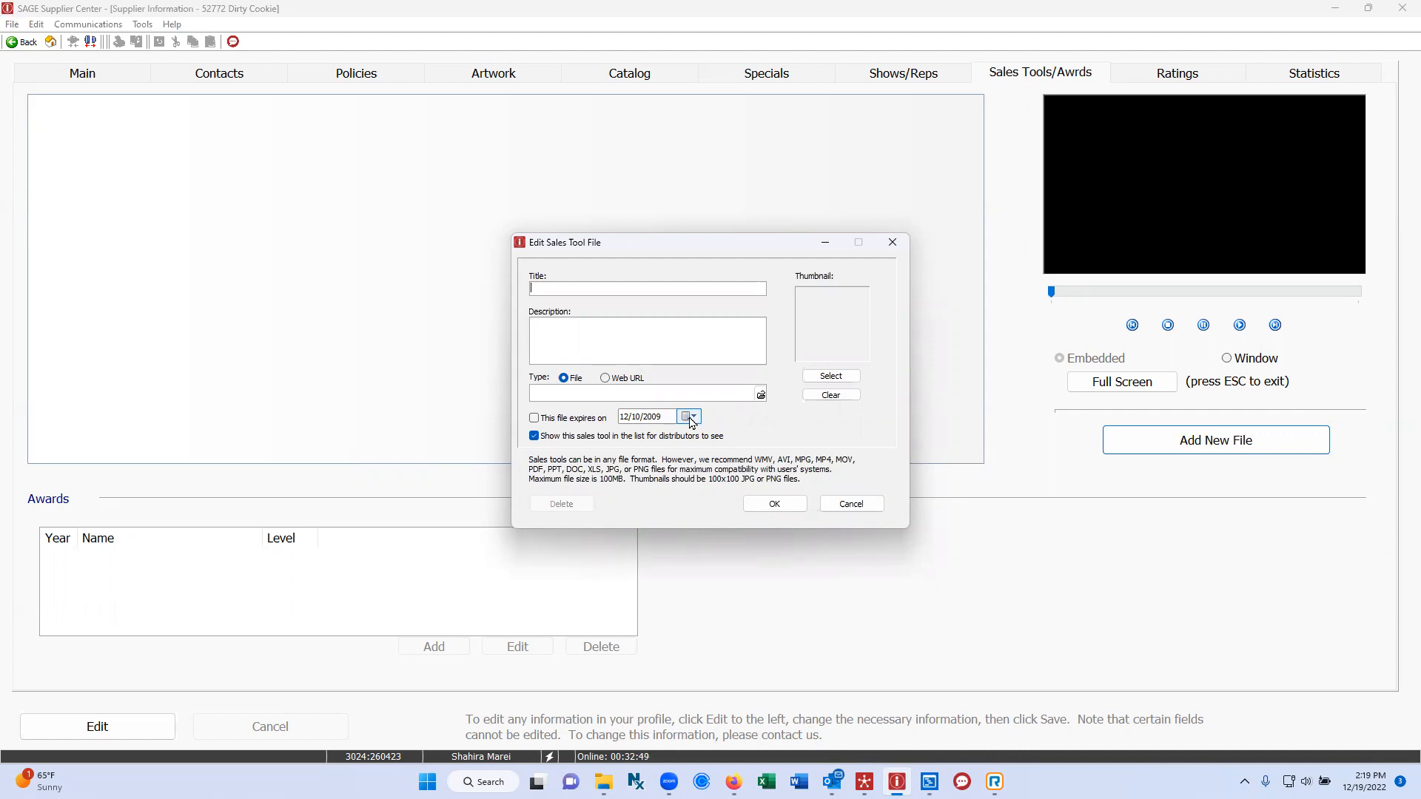
left_click(855, 505)
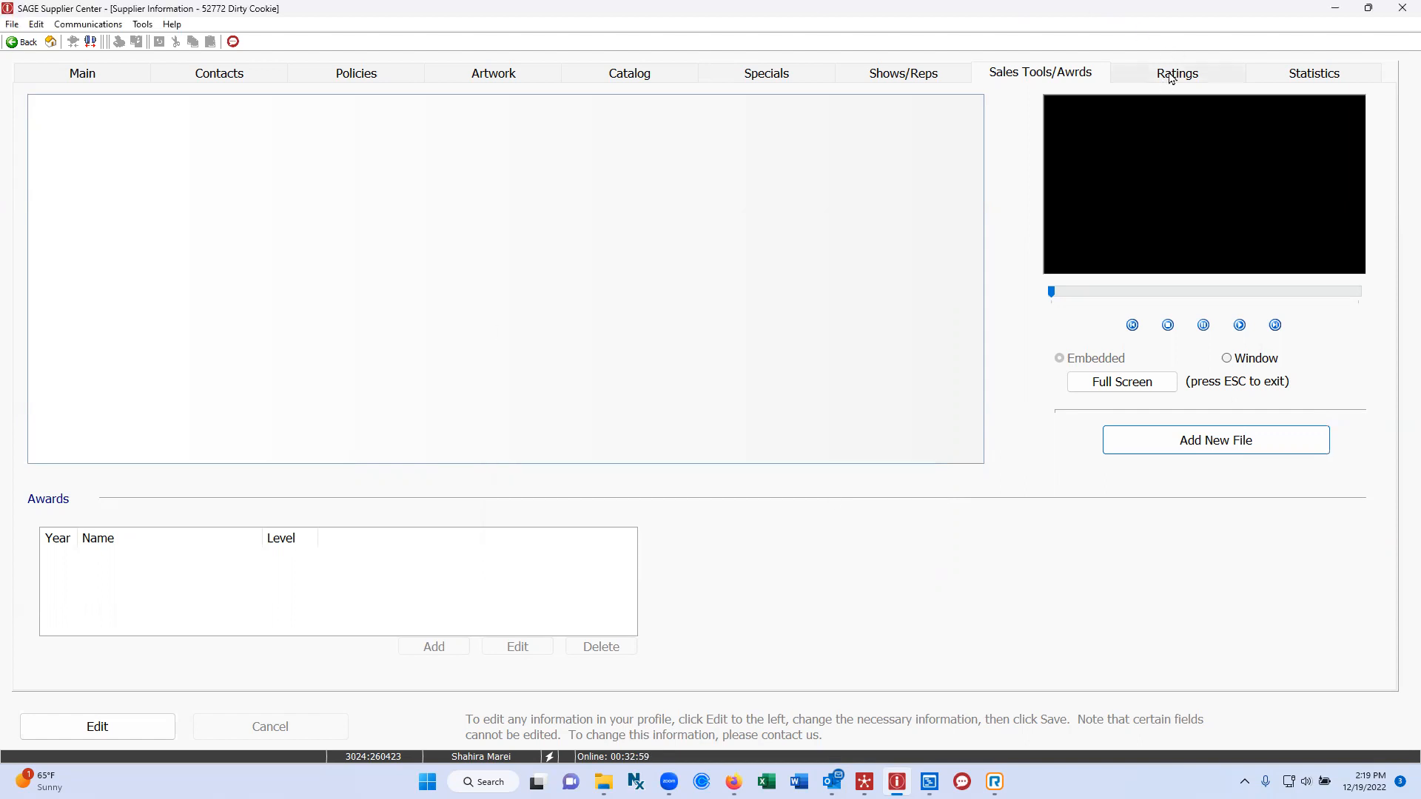
Step: View the supplier's ratings section, and retrieve and read the archived monthly statistics email for November 2022 in the statistics section
left_click(1171, 76)
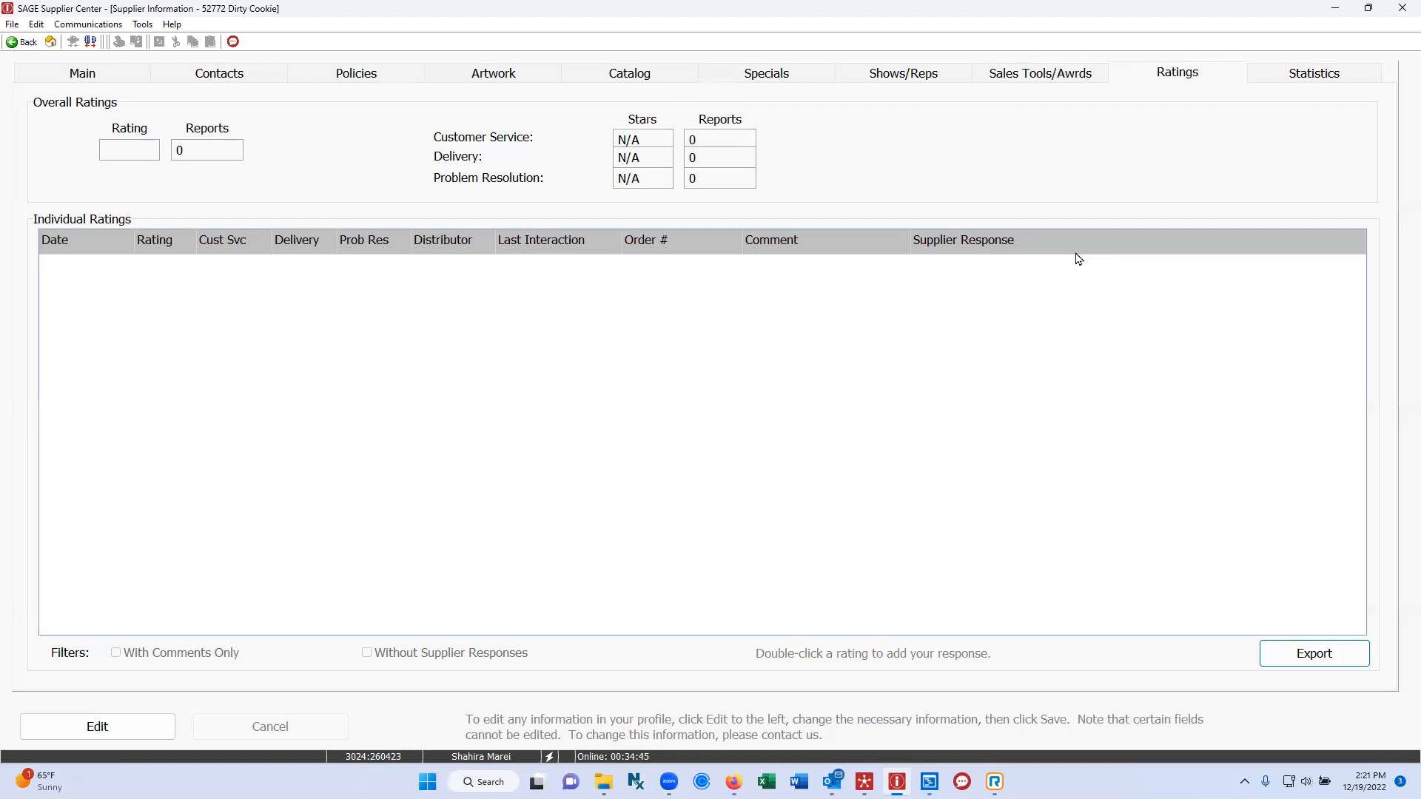
left_click(1302, 82)
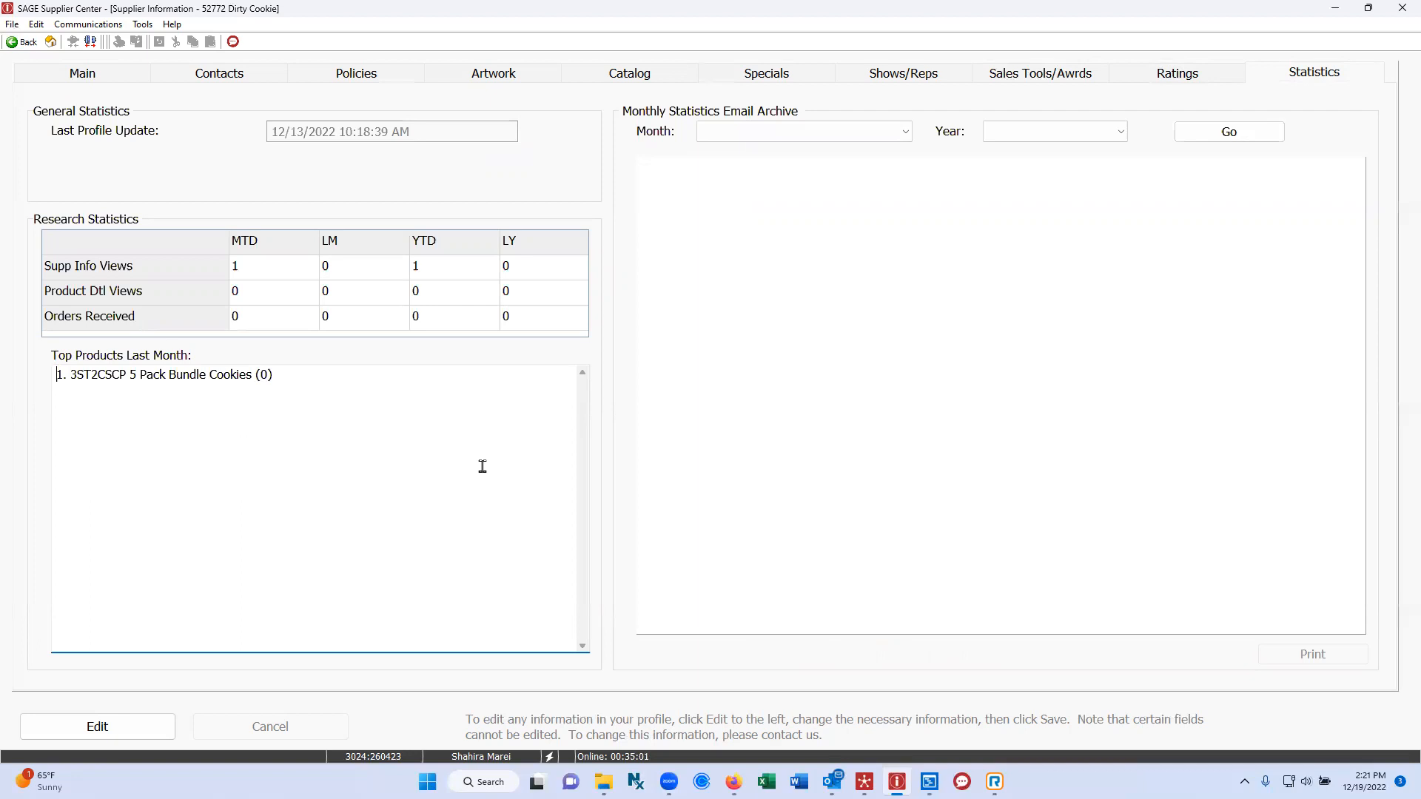
left_click(904, 133)
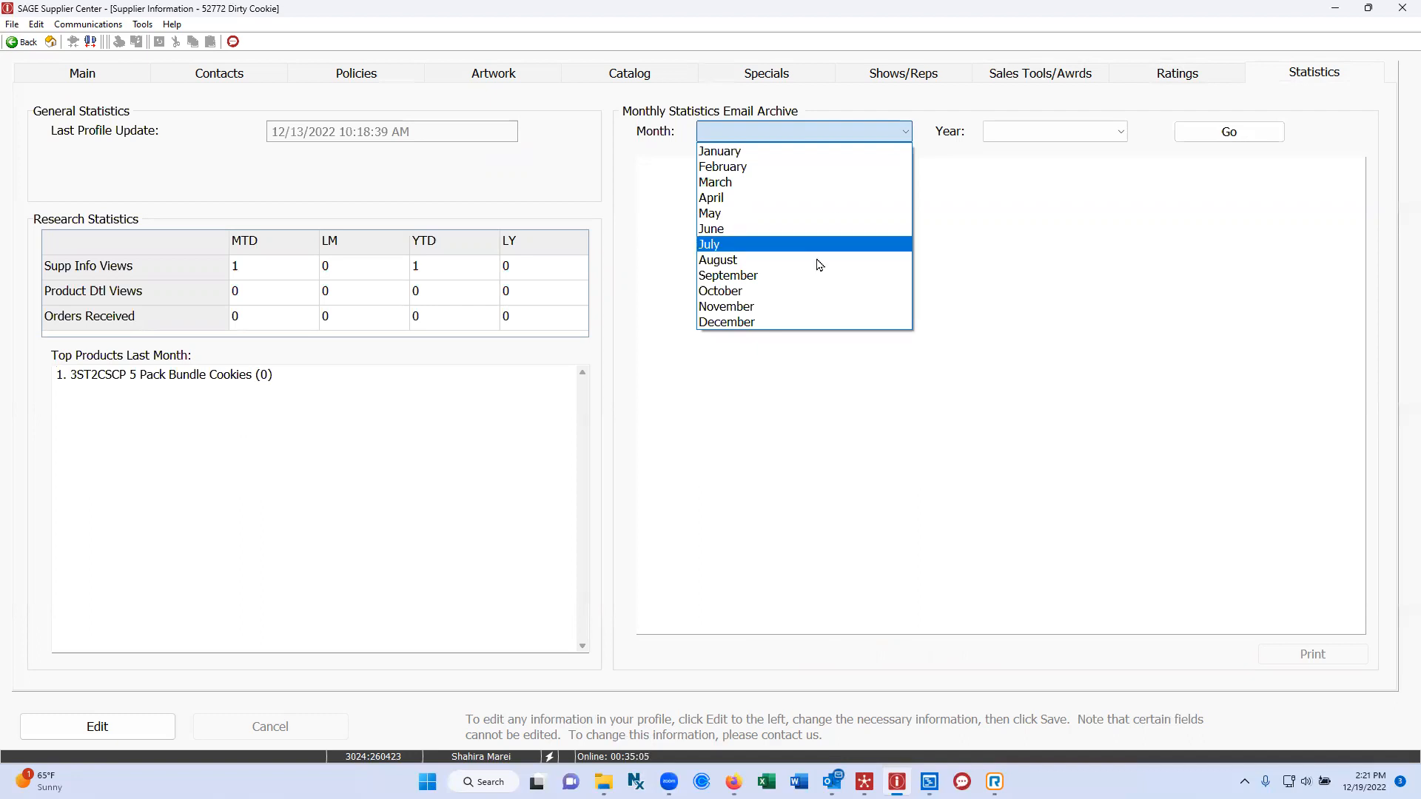
left_click(810, 307)
left_click(1072, 134)
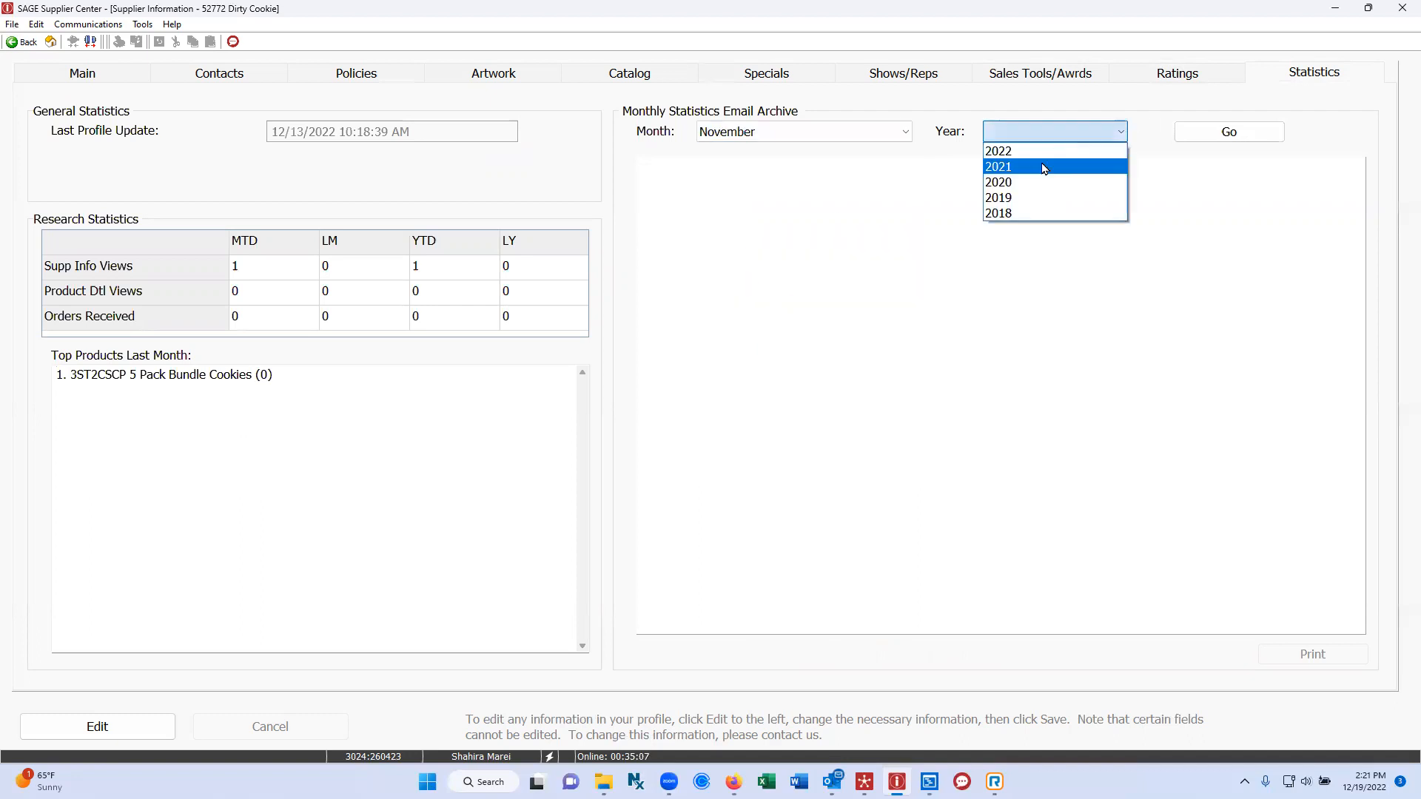
left_click(1110, 146)
left_click(1221, 137)
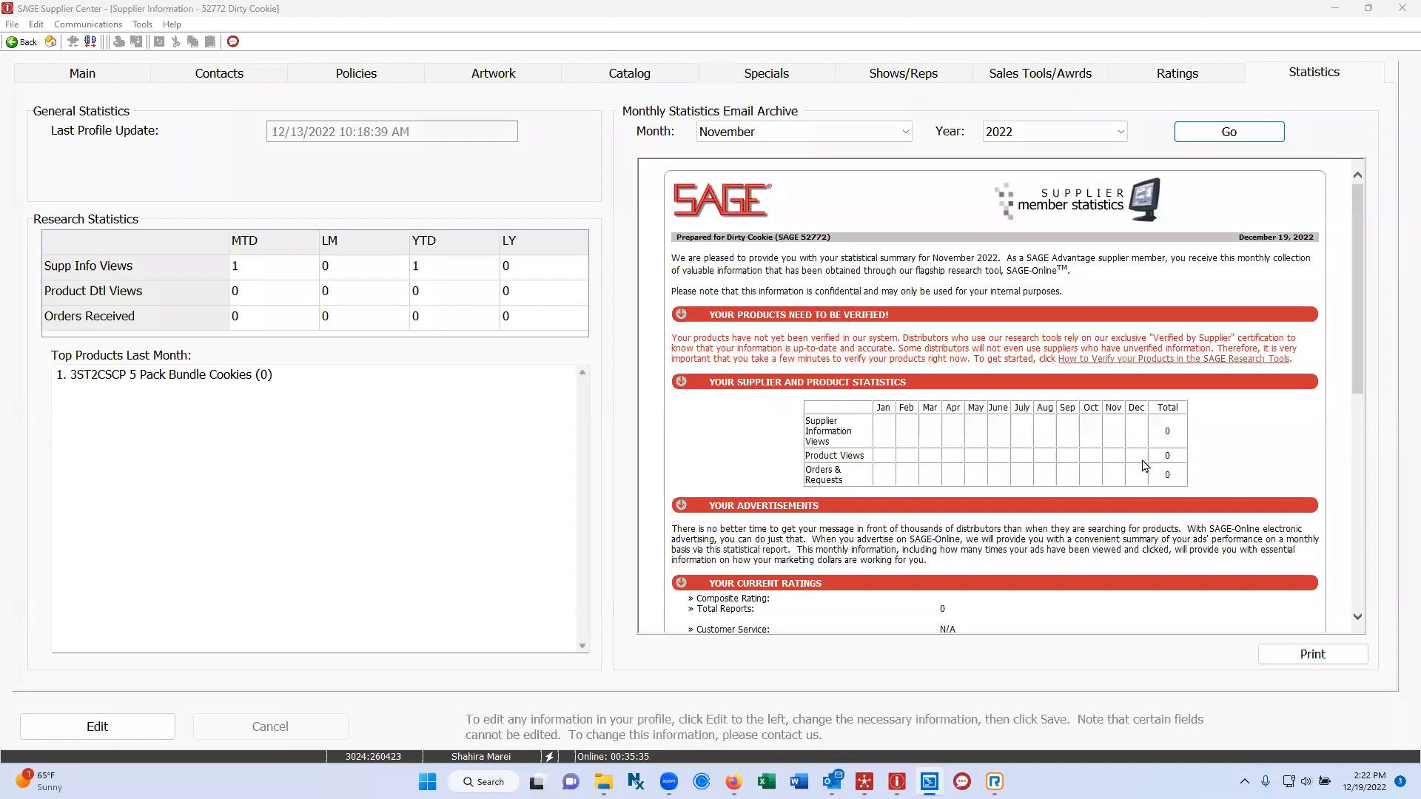
scroll(864, 311, "down", 3)
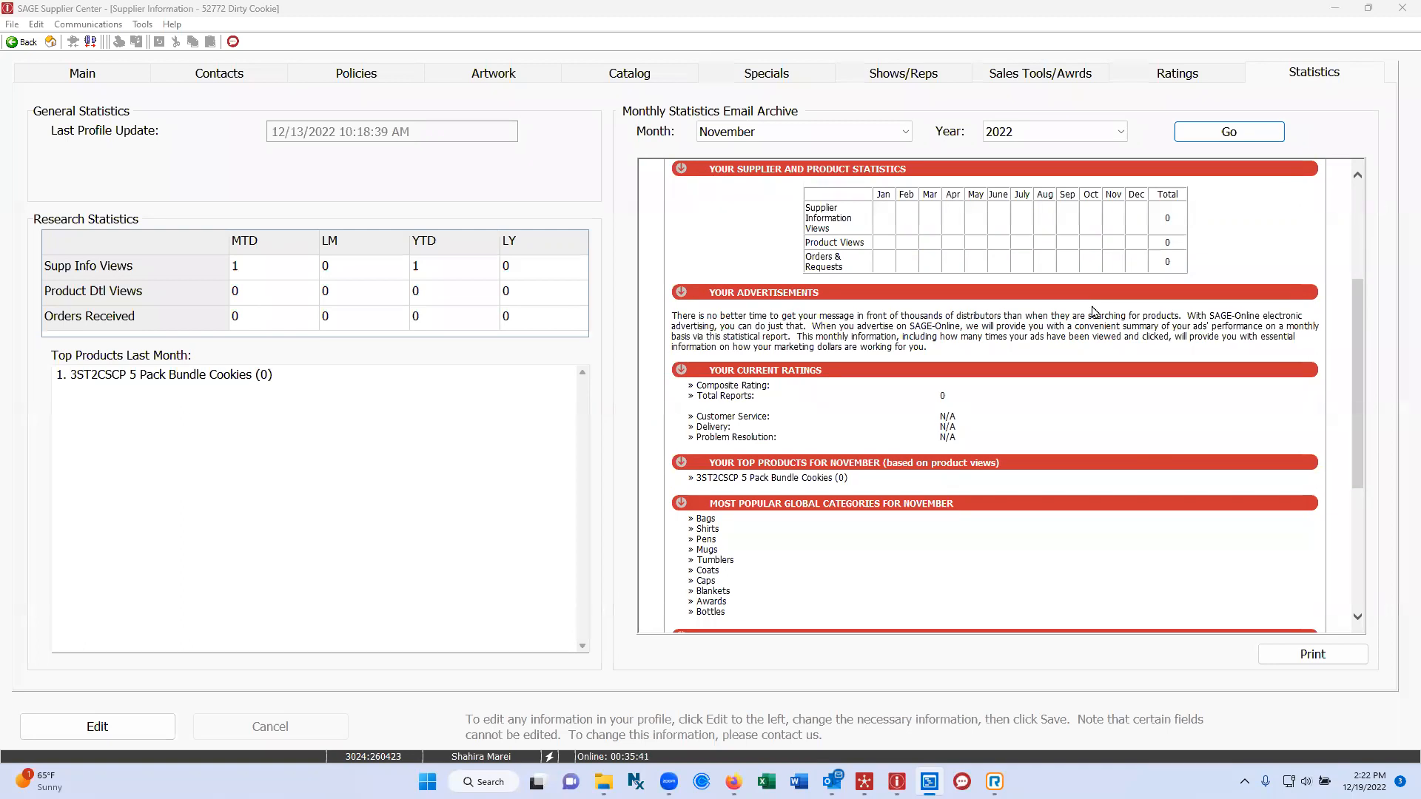
scroll(1093, 312, "down", 1)
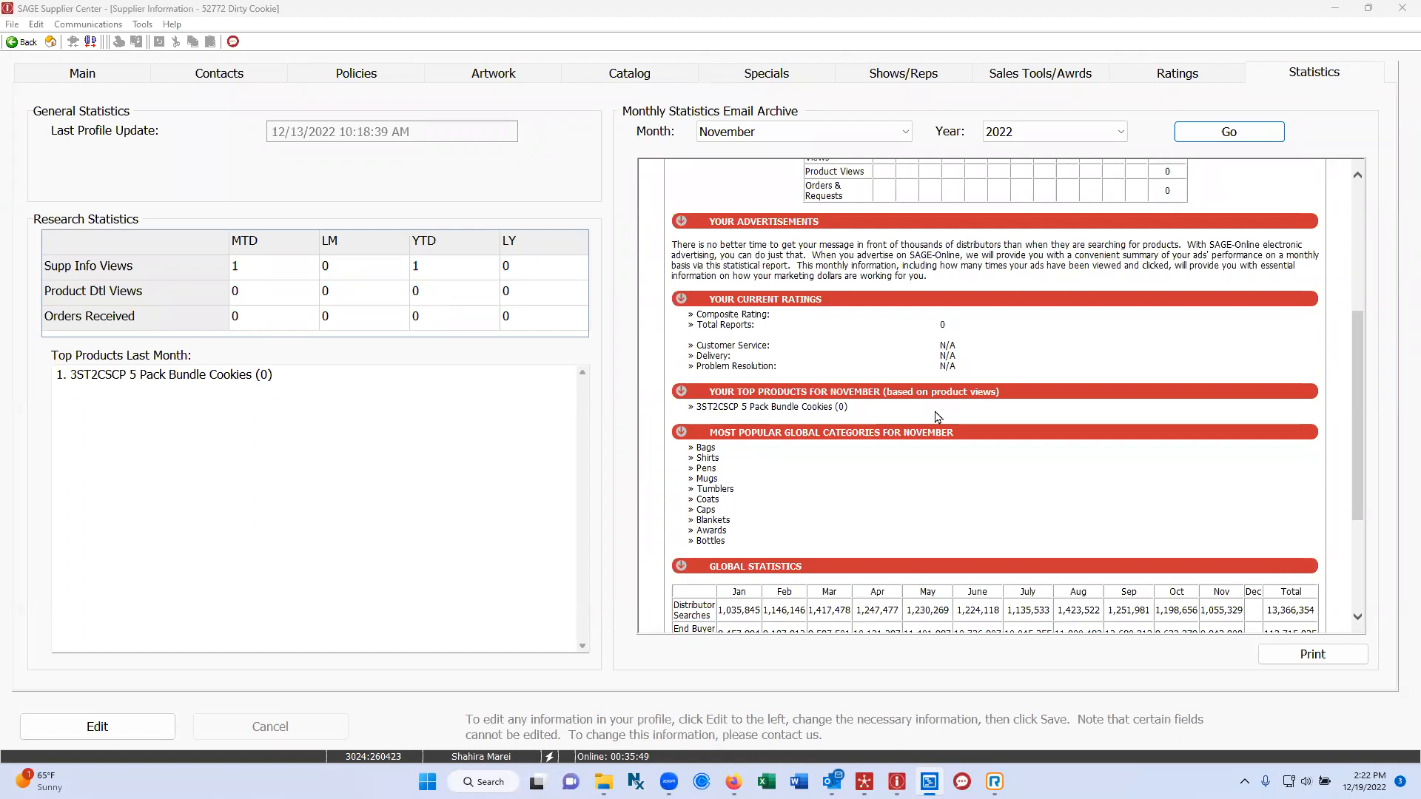
scroll(937, 417, "down", 2)
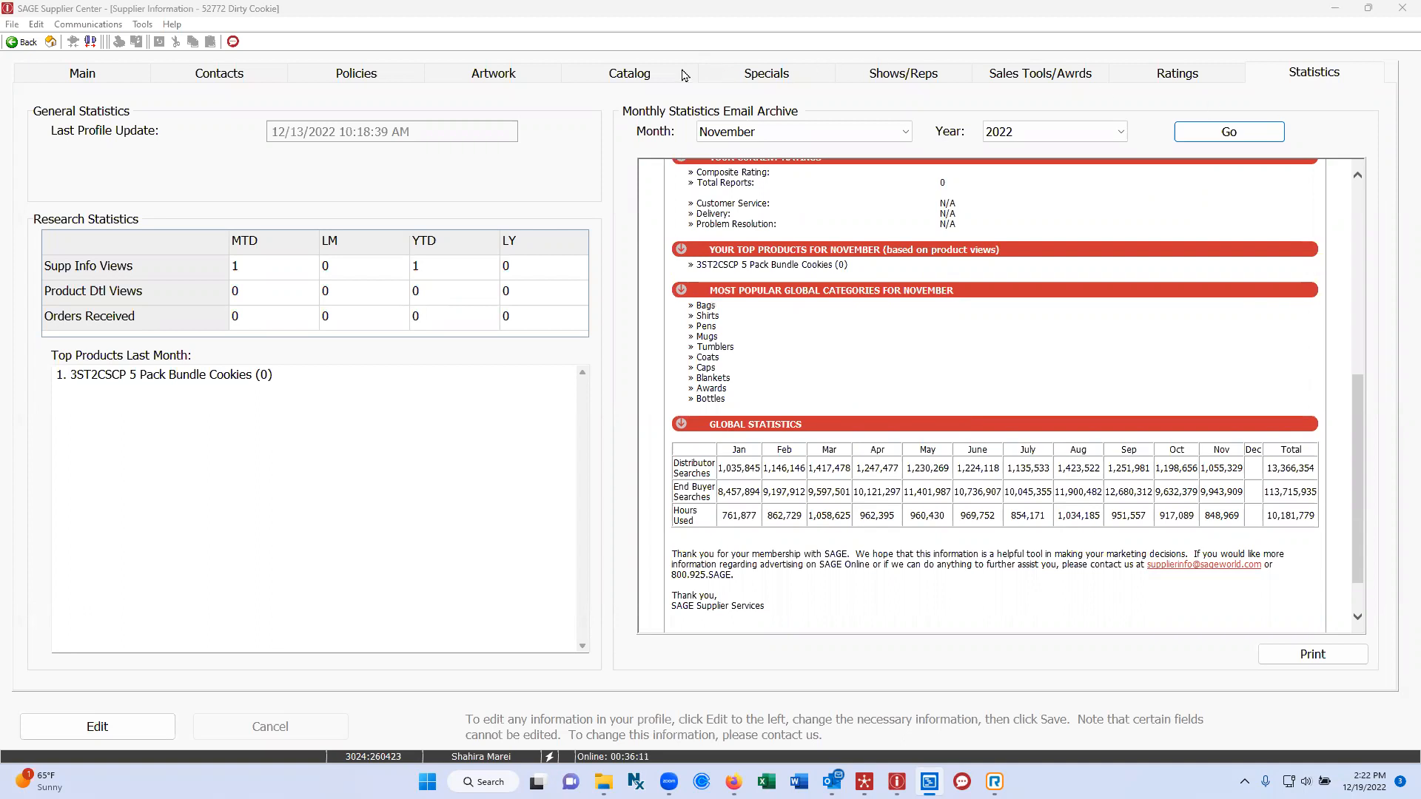
Step: View the supplier general information form from the catalog section and return to the catalog section
left_click(625, 75)
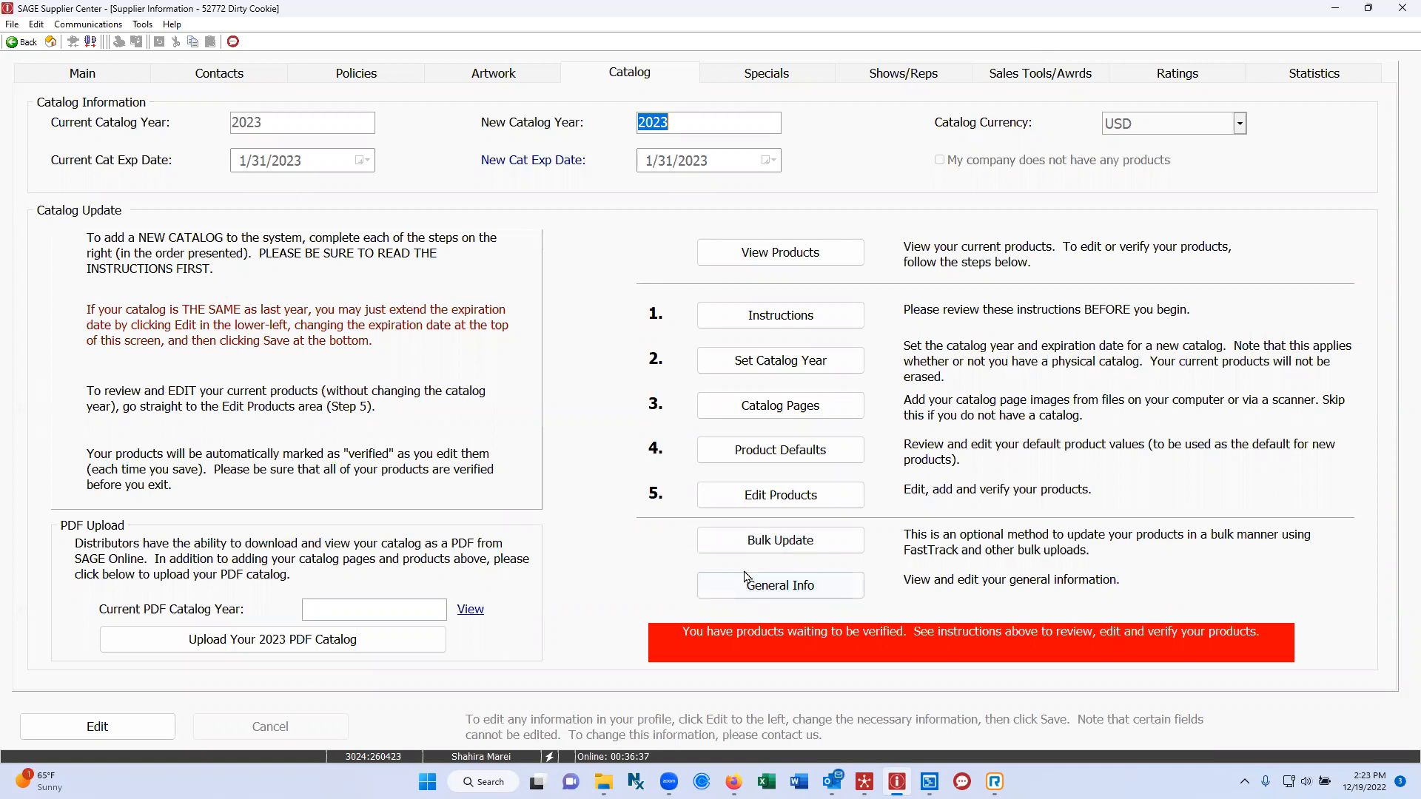
left_click(802, 588)
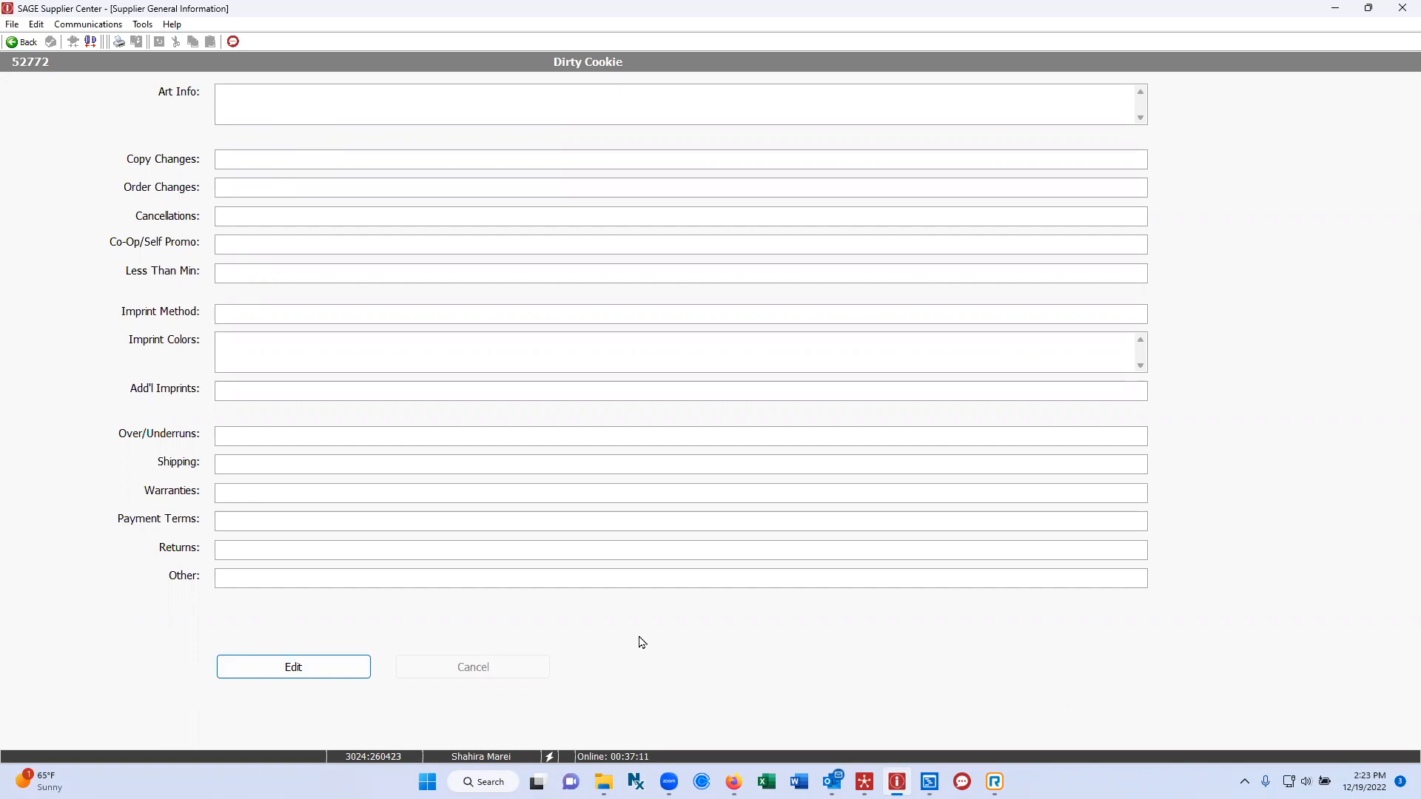
left_click(17, 45)
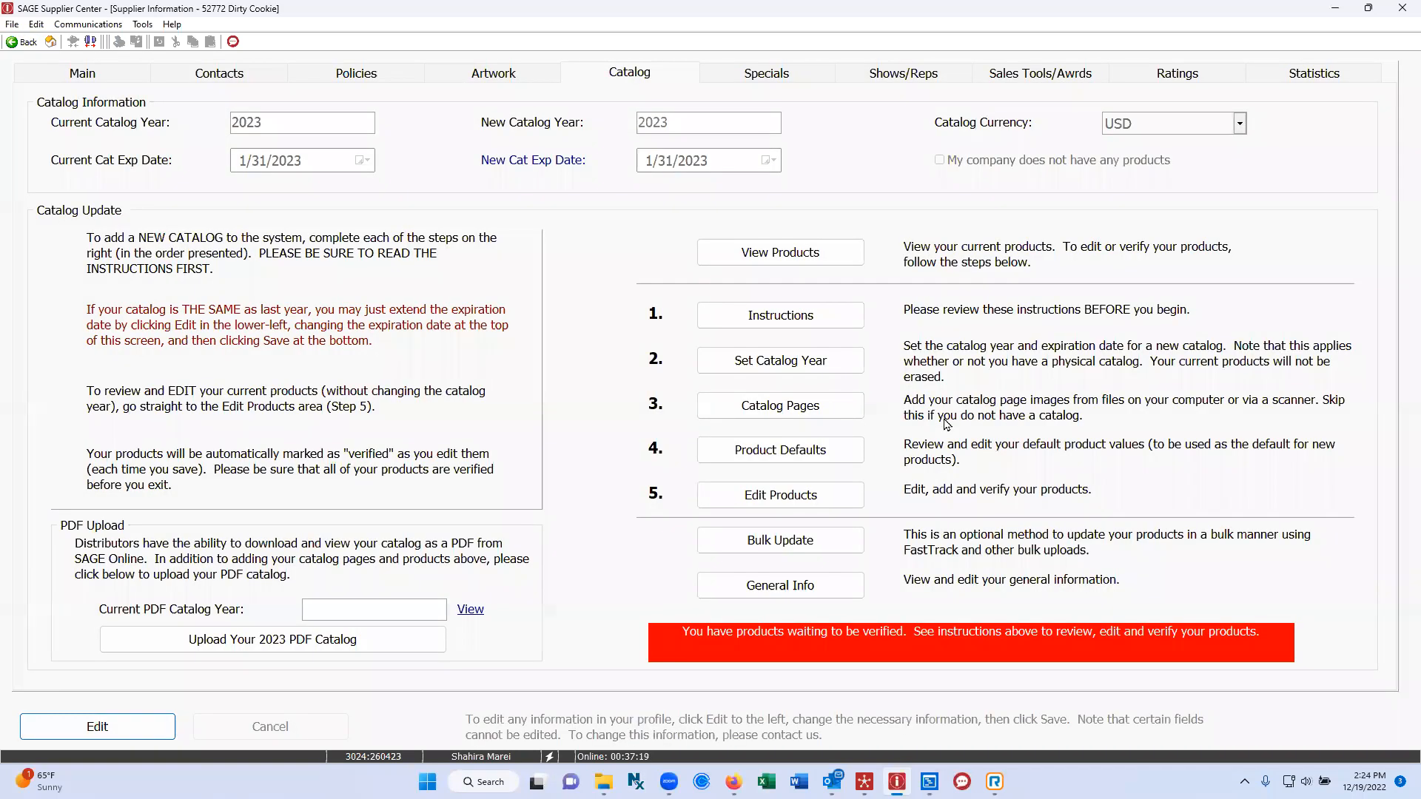
Step: Open the 5 Pack Bundle Cookies product for editing and read the Knowledge Base guidelines for its keywords field, returning to the product entry
left_click(793, 501)
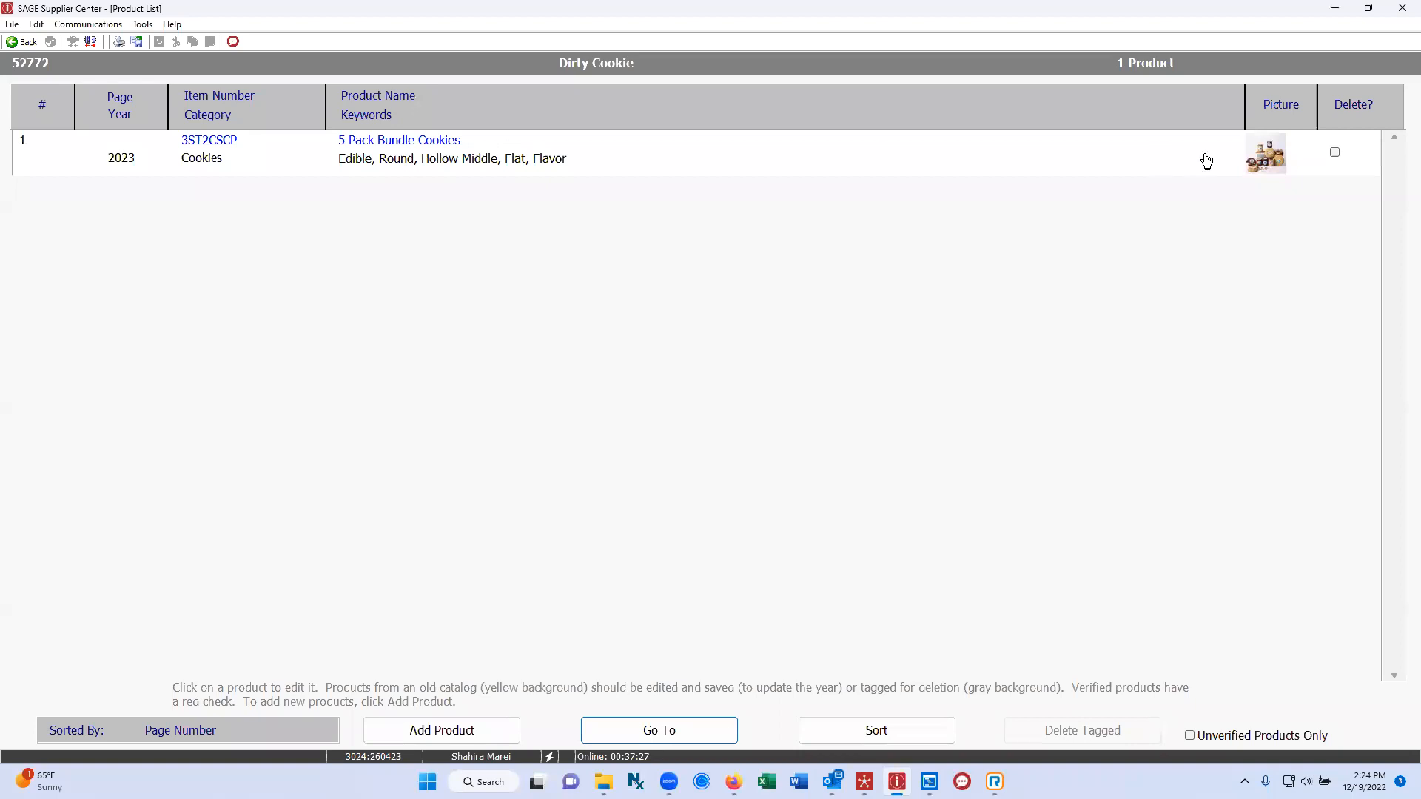
left_click(409, 142)
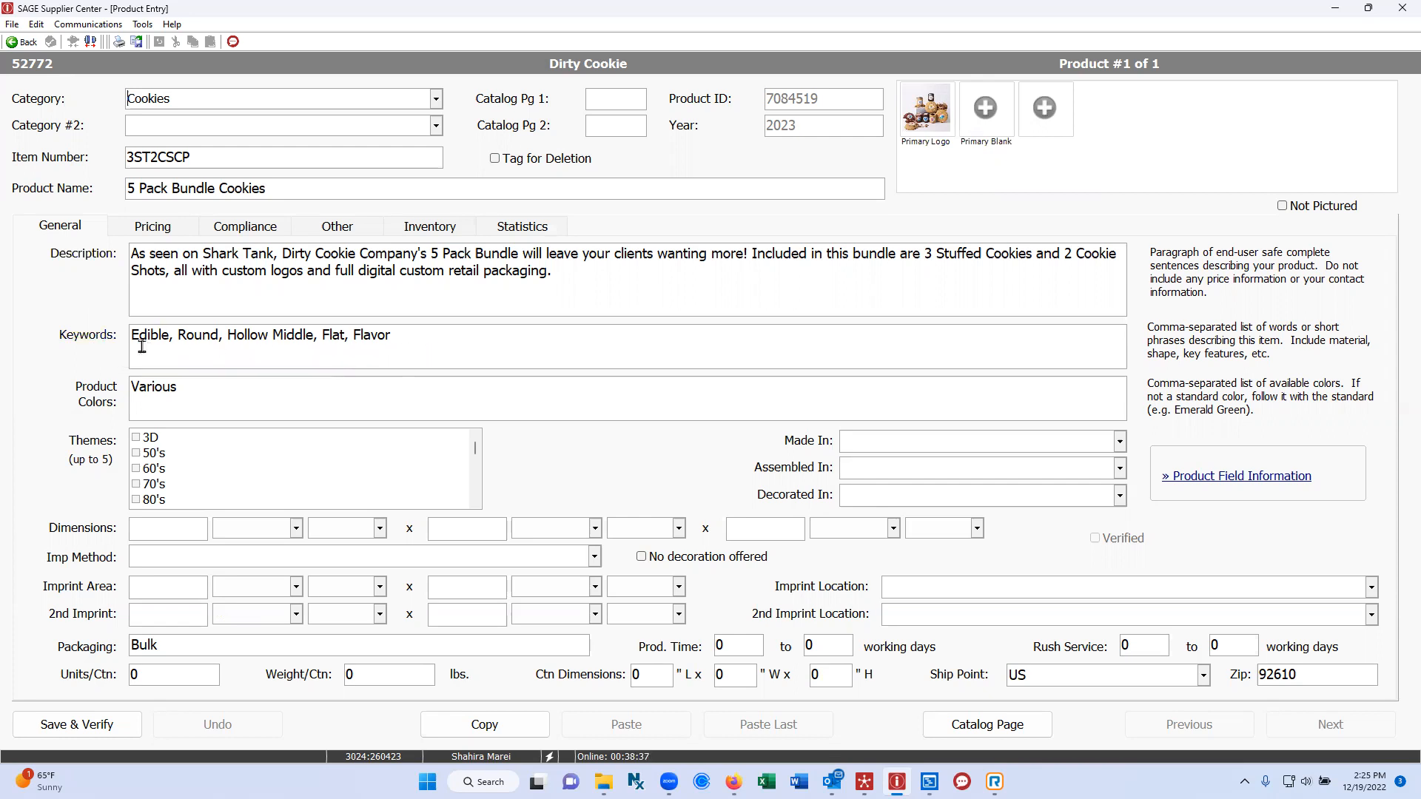
left_click(92, 339)
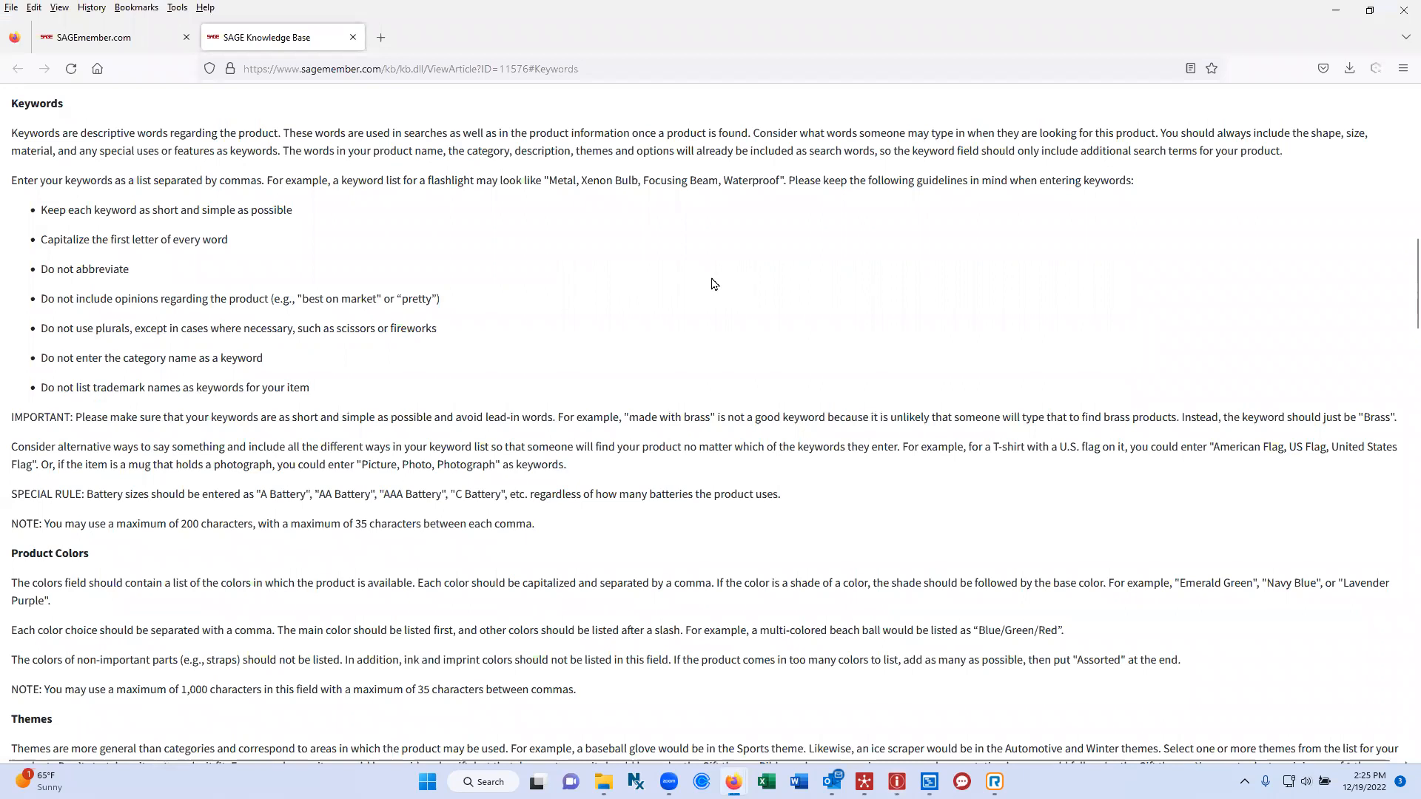
scroll(713, 285, "down", 2)
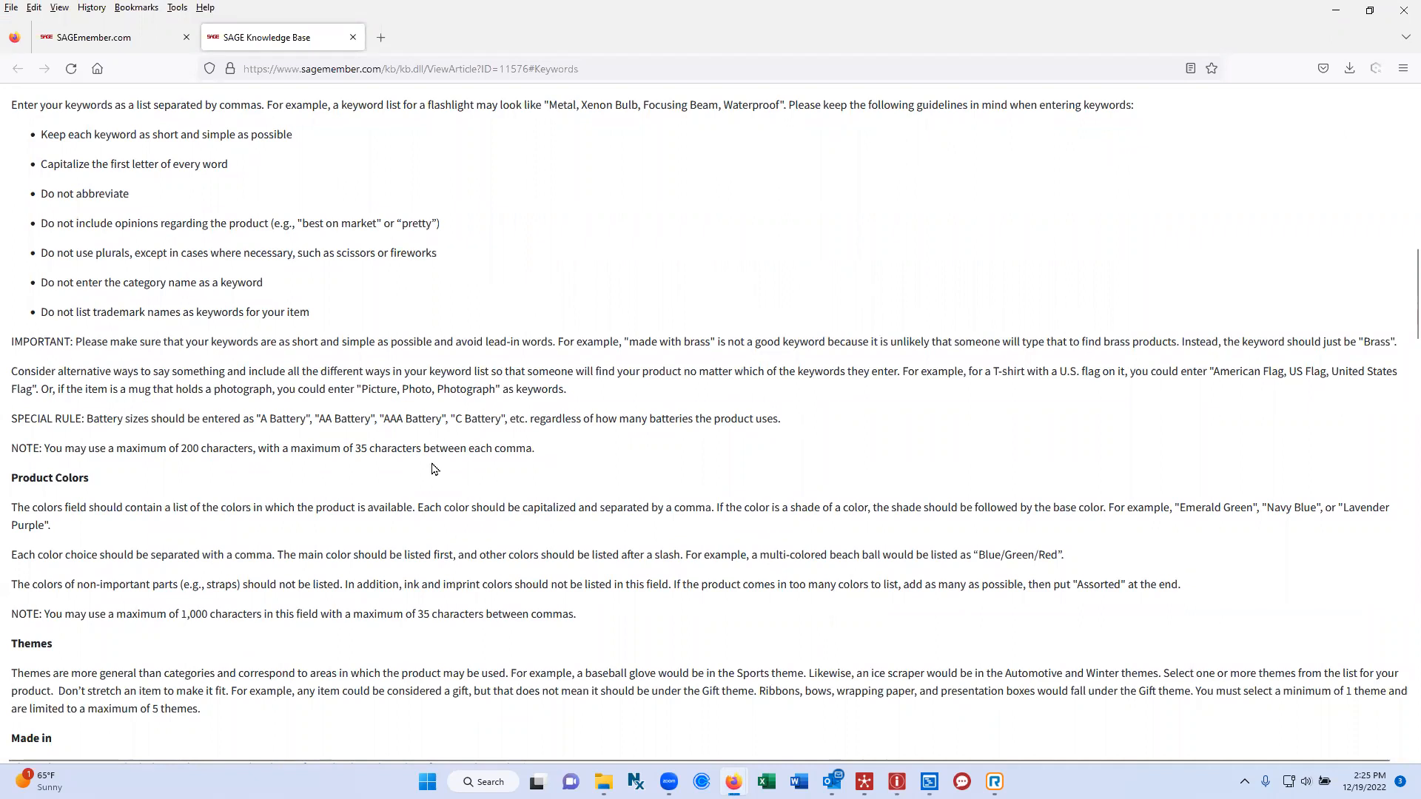
left_click(1337, 15)
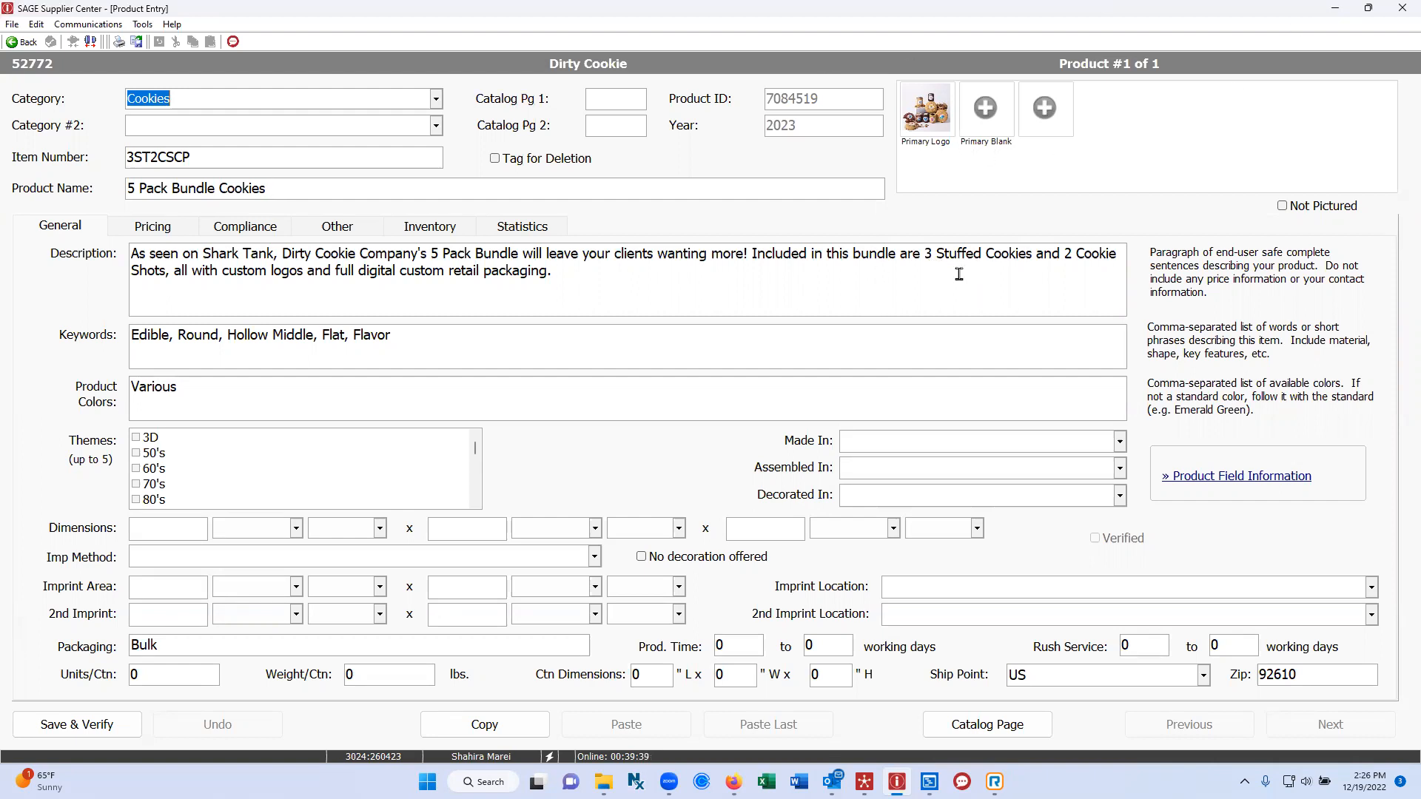
left_click(462, 346)
Step: Examine the product's pricing section and look through all values listed under the Flavors option
left_click(148, 231)
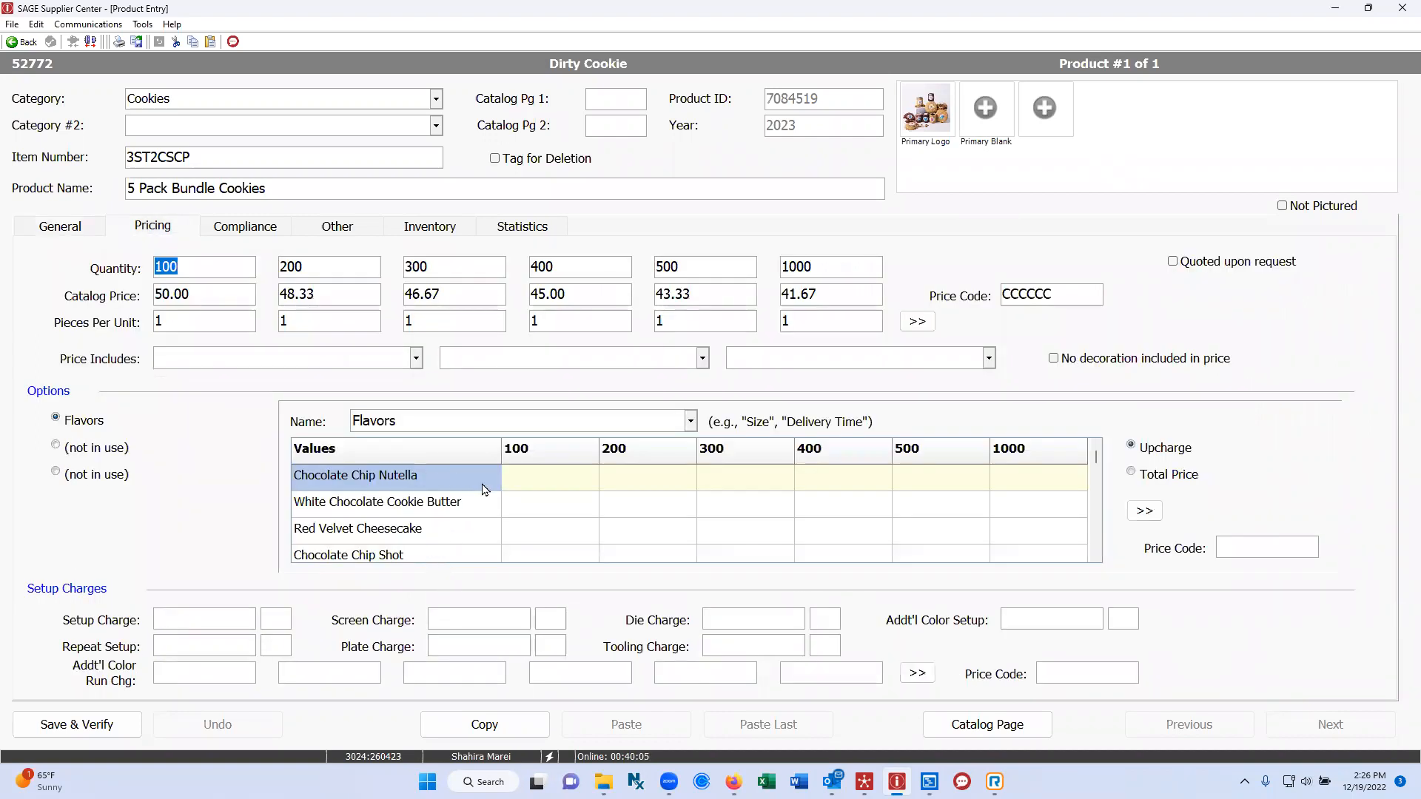
scroll(482, 485, "down", 1)
scroll(482, 485, "up", 1)
left_click(466, 551)
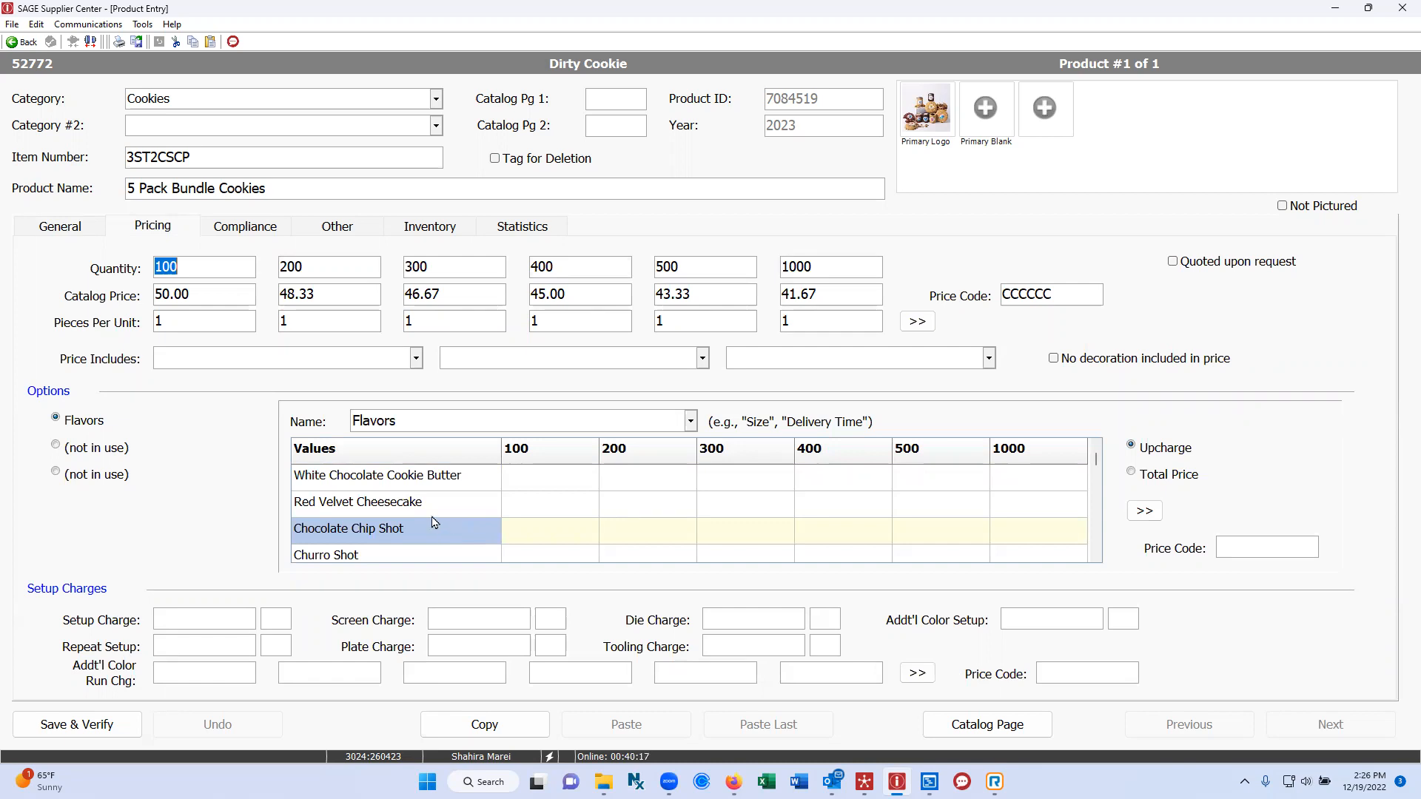
scroll(439, 534, "down", 1)
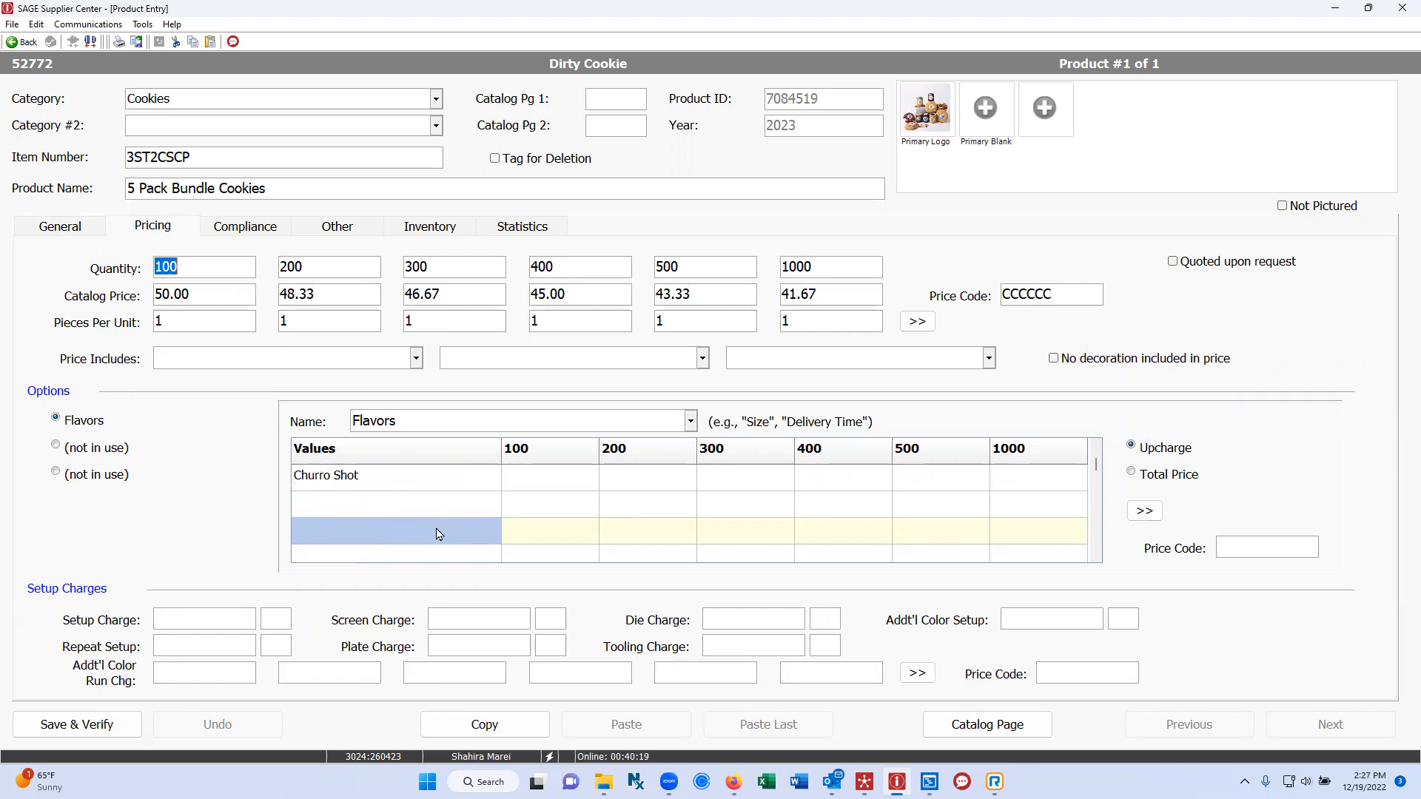
scroll(440, 535, "up", 2)
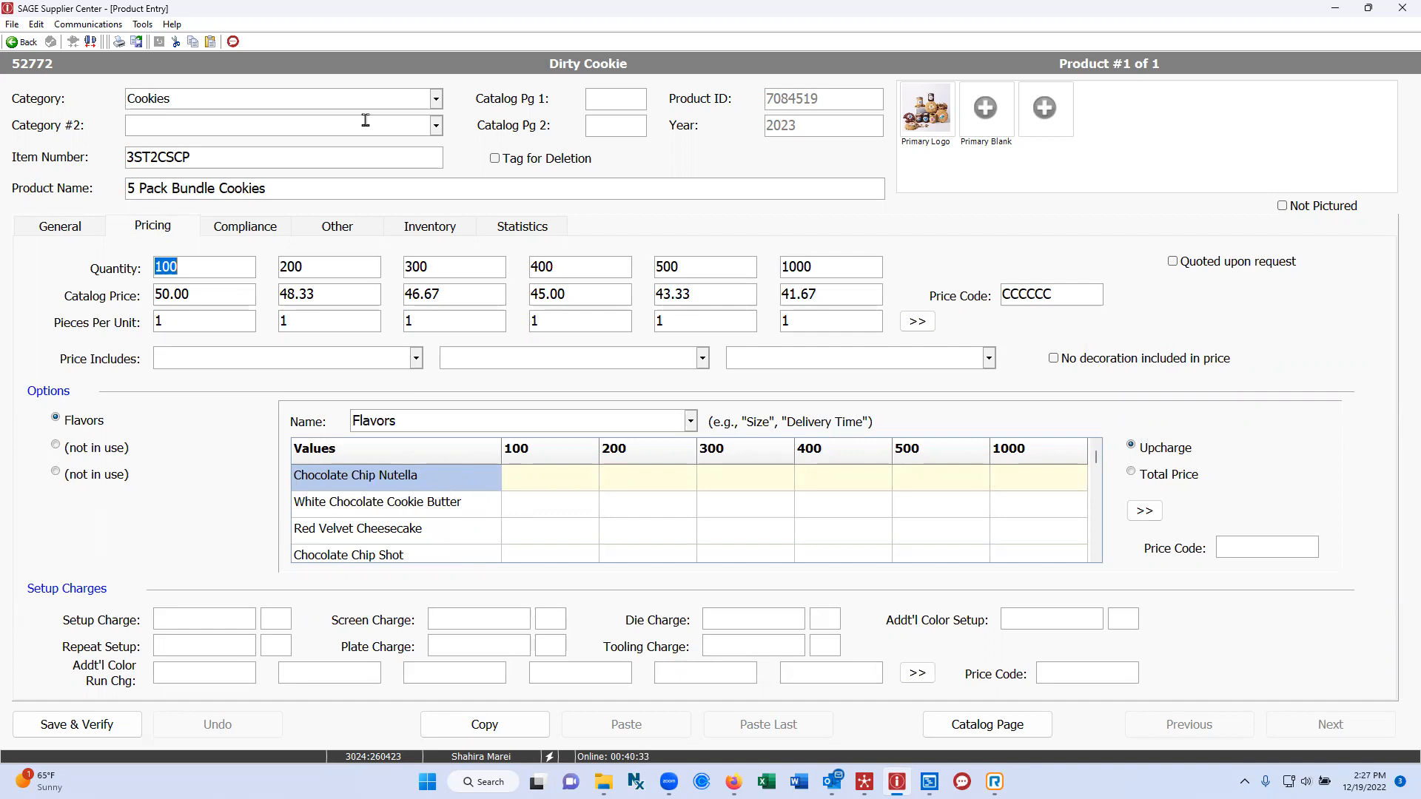
Step: Copy the product's item number 3ST2CSCP and switch to the Firefox window with a new tab, maximizing it
left_click(135, 151)
key("ctrl+c")
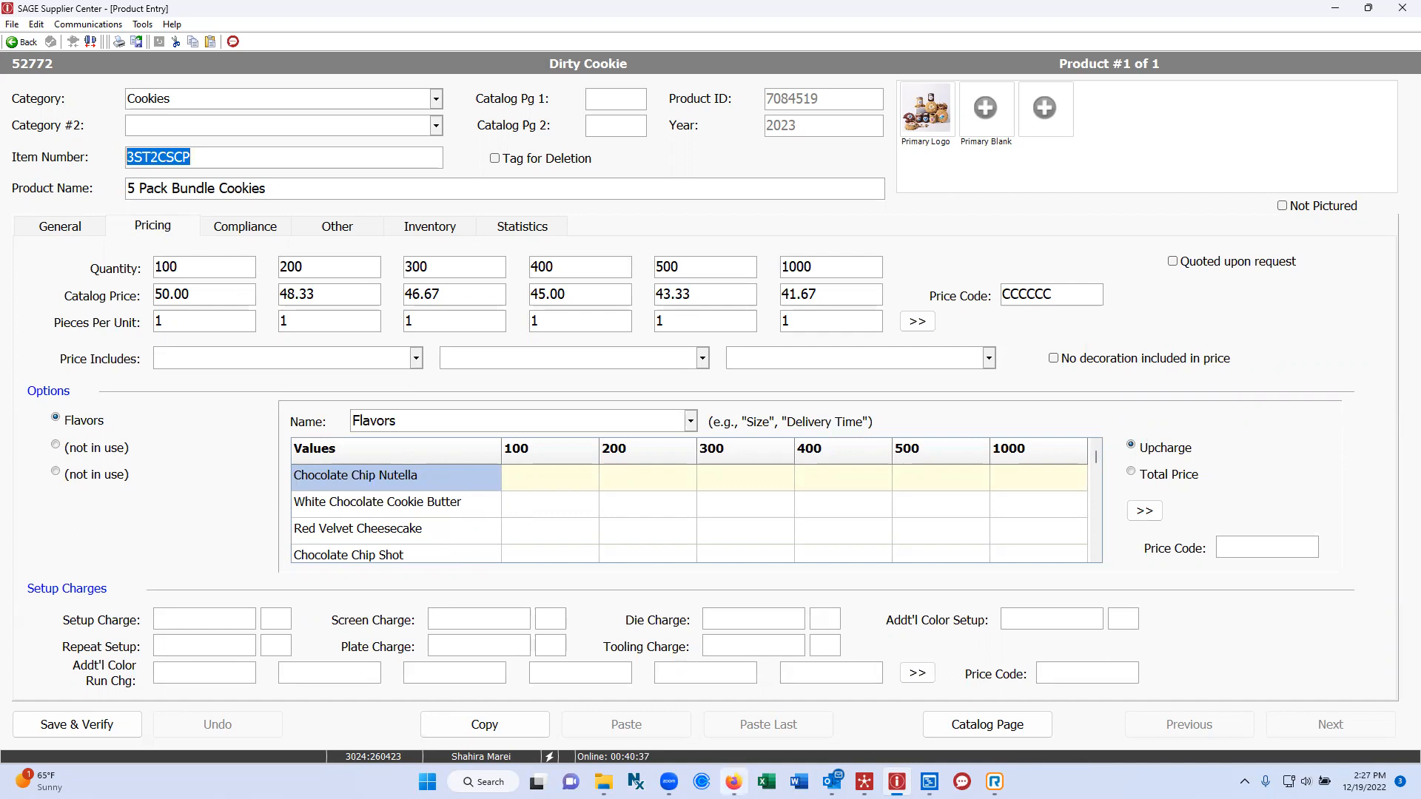
left_click(733, 781)
left_click(587, 705)
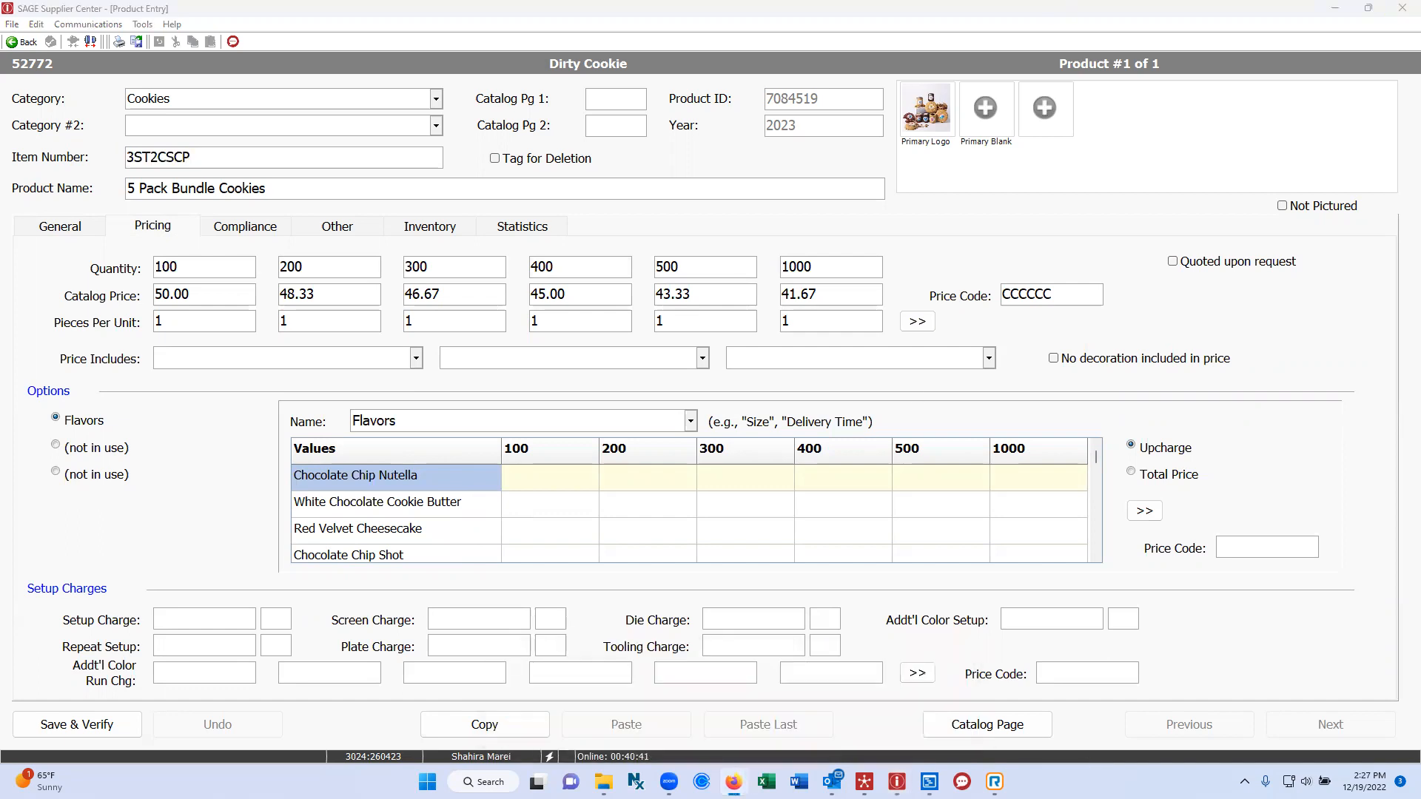
left_click_drag(1420, 46, 933, 56)
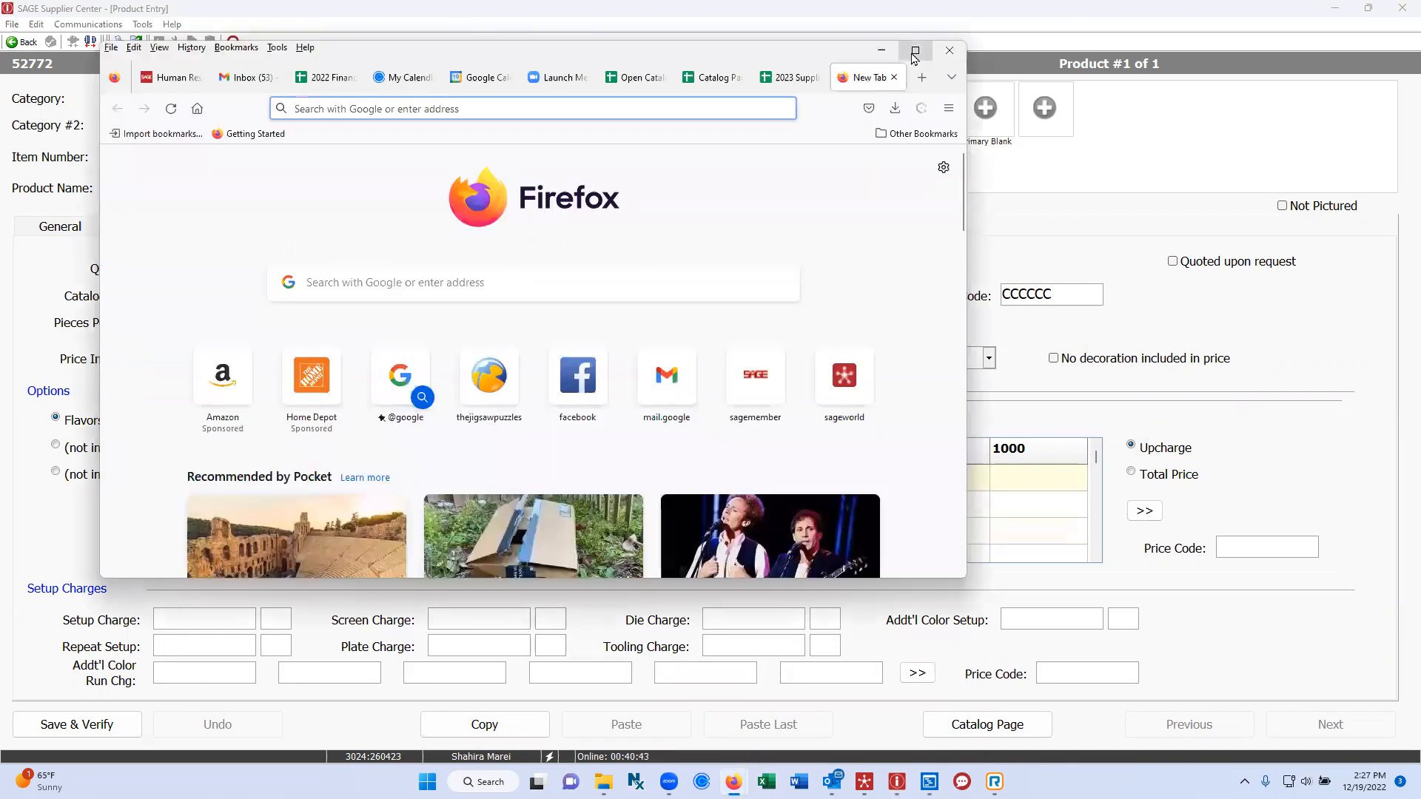
left_click(916, 51)
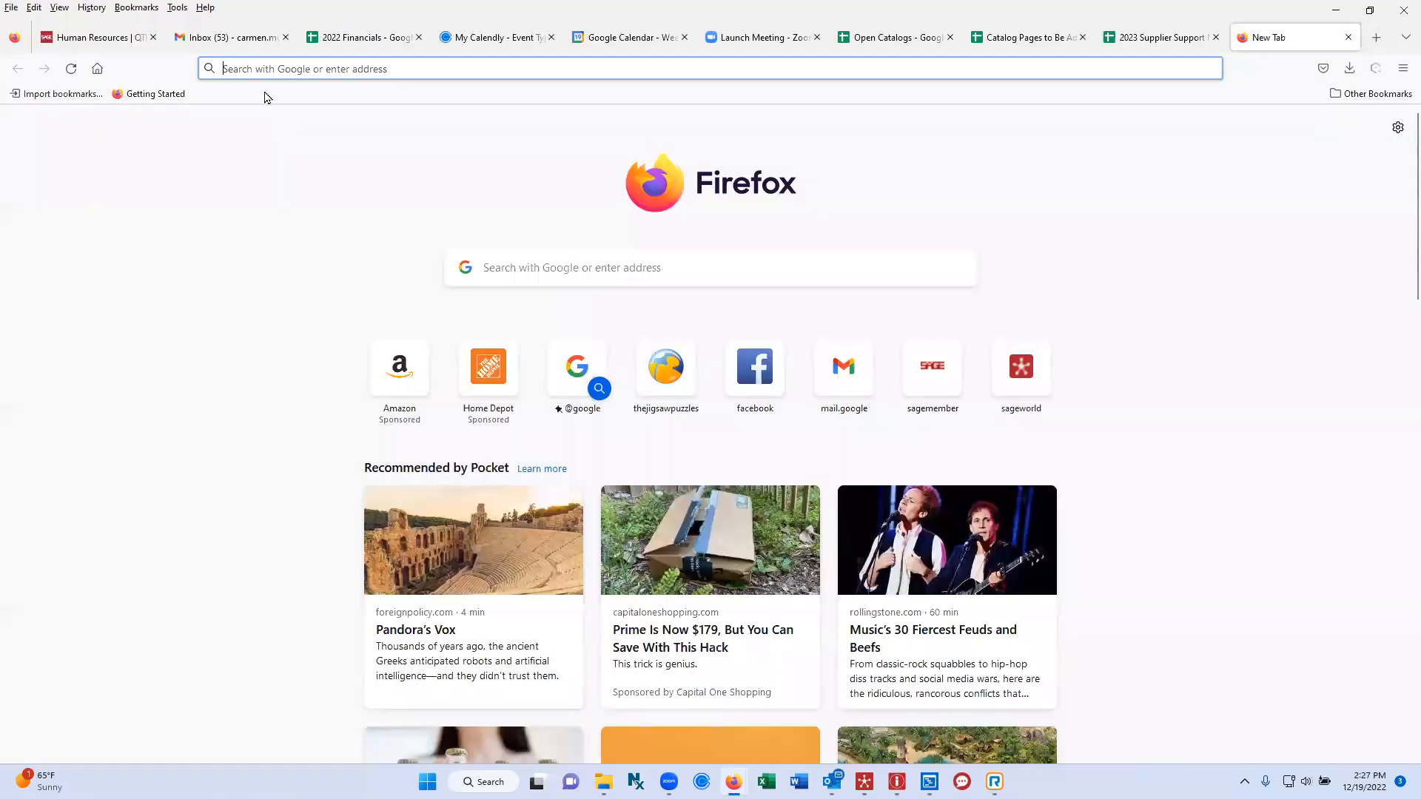
Step: Open the SAGE Website Standard demo site from the SAGE bookmarks and search it for item number 3ST2CSCP
left_click(128, 9)
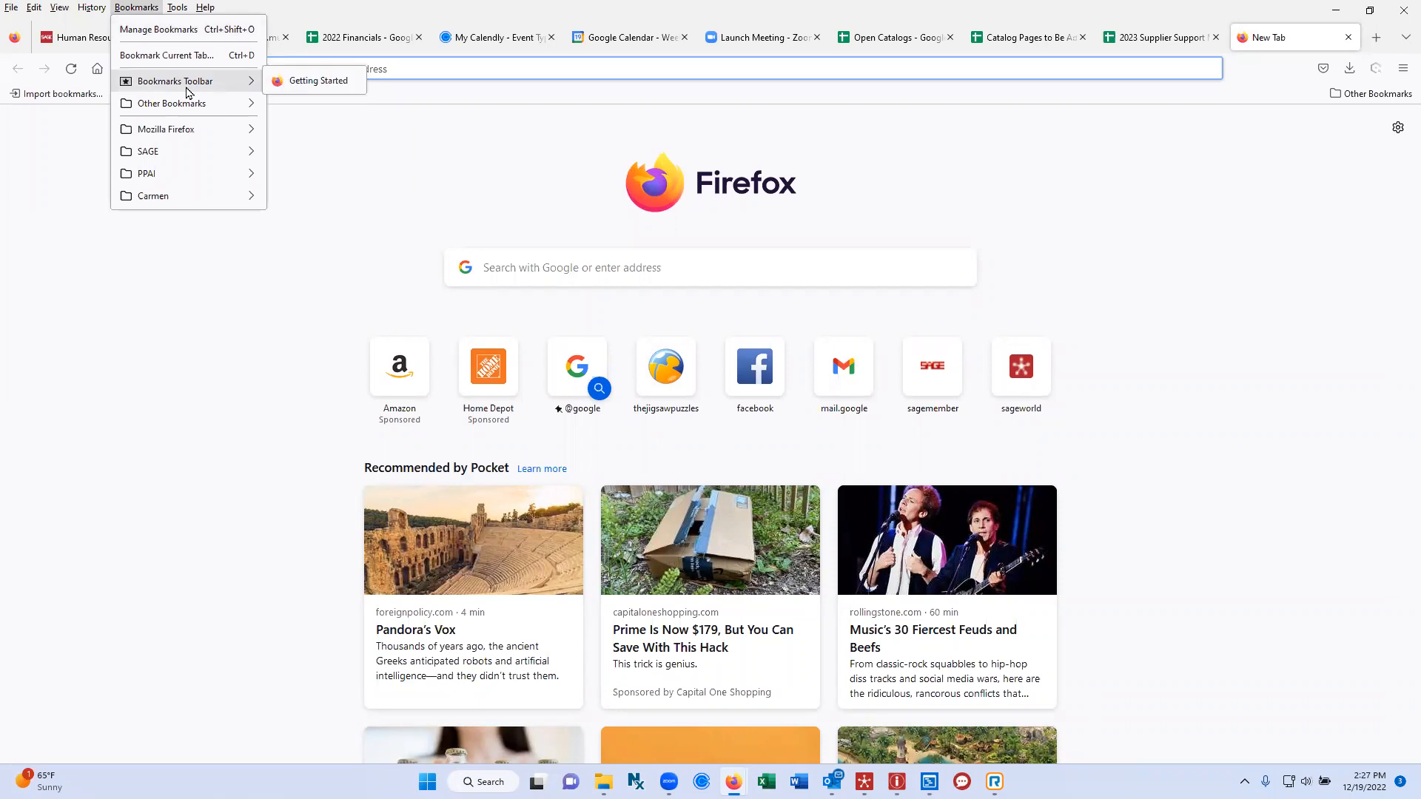
mouse_move(183, 104)
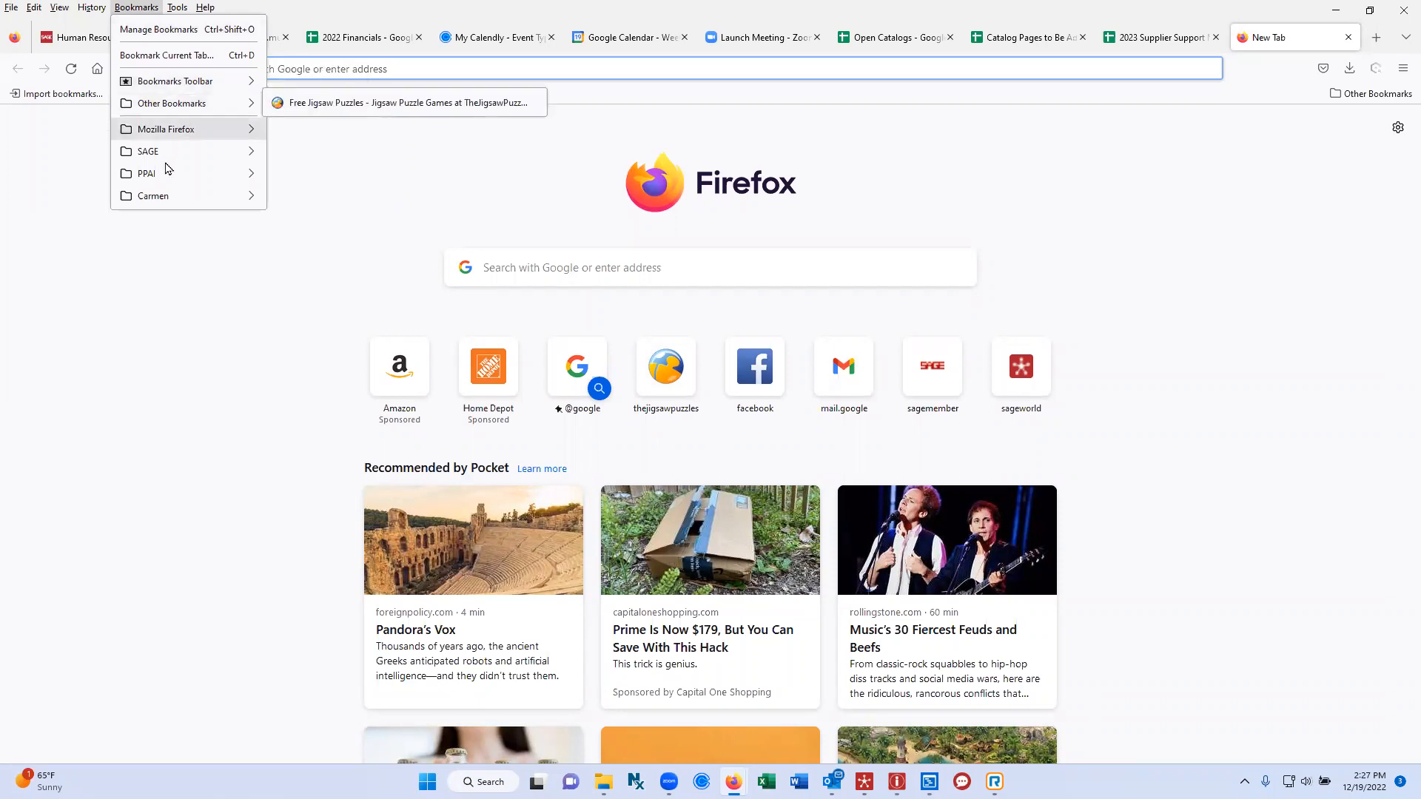
mouse_move(154, 151)
left_click(351, 174)
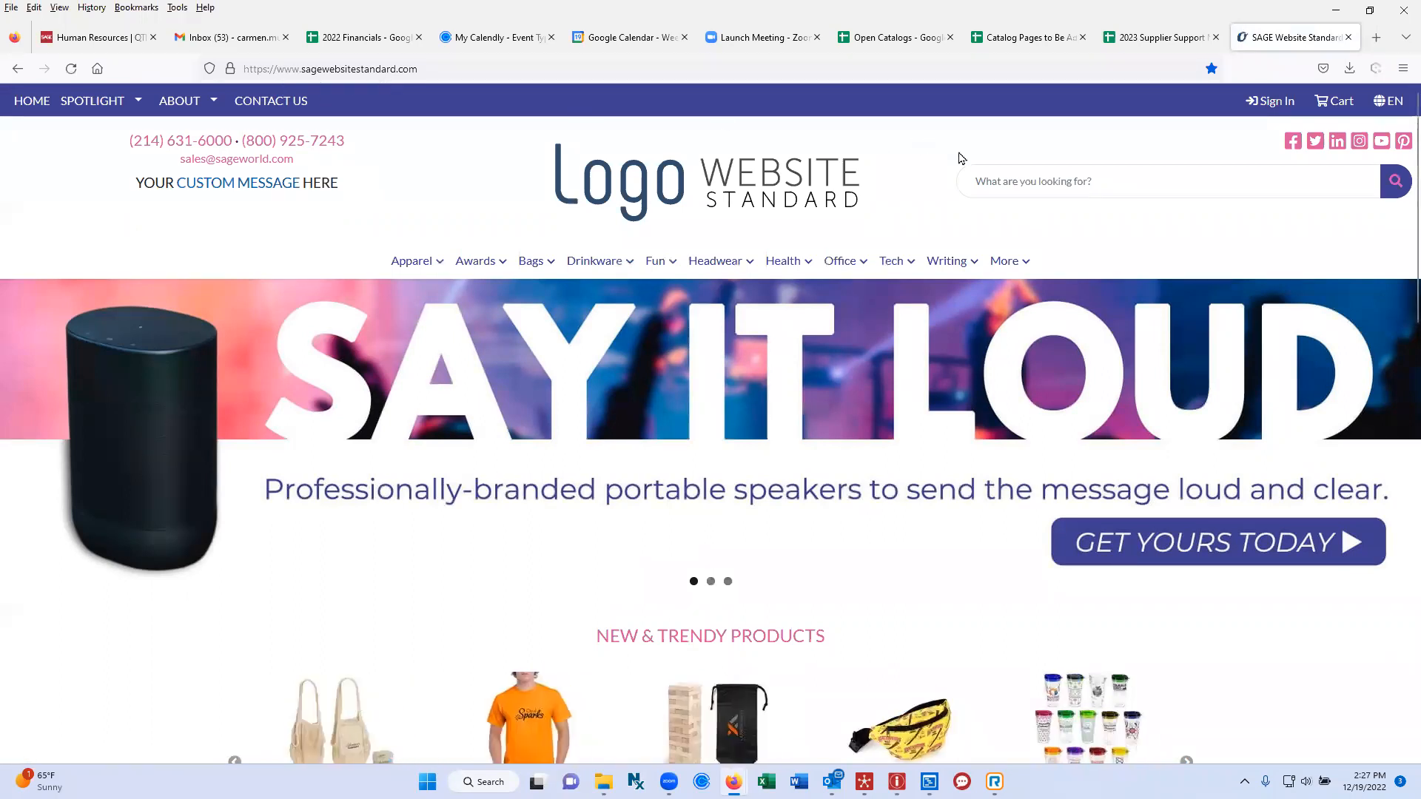
left_click(1023, 180)
key("ctrl+v")
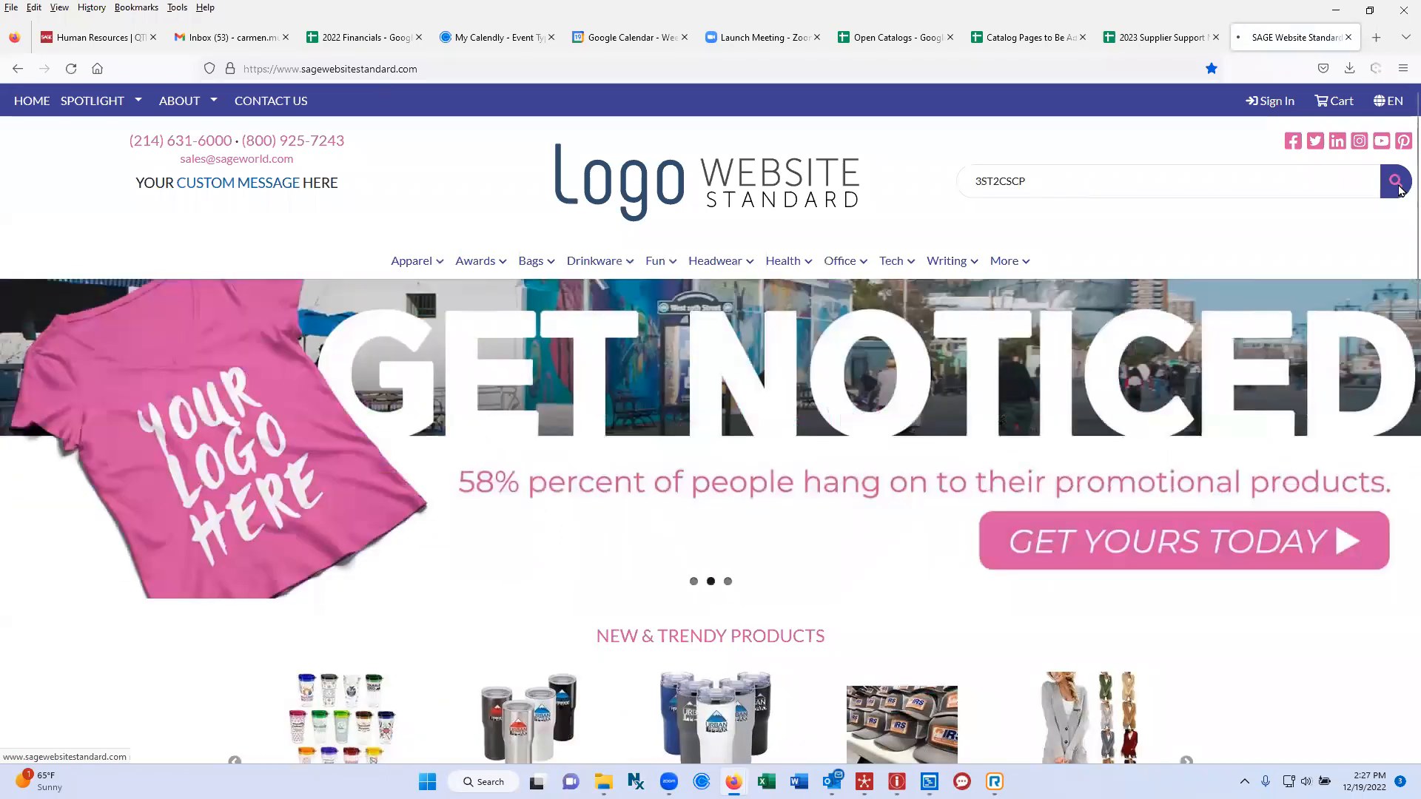
left_click(1398, 189)
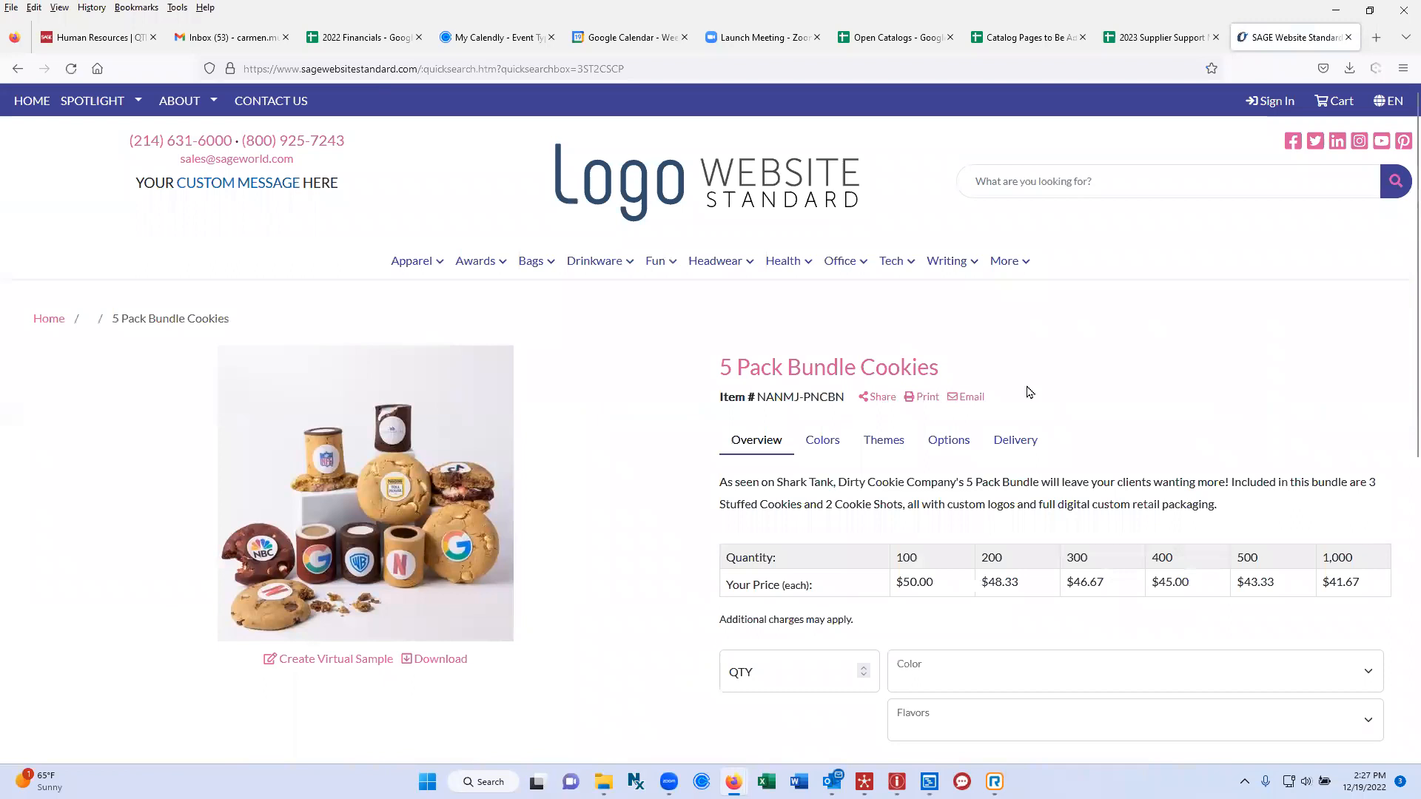
Step: Review the cookie bundle's page, select the flavor White Chocolate Cookie Butter, and switch back to the product entry in SAGE Supplier Center
scroll(1030, 392, "down", 4)
scroll(1029, 392, "up", 4)
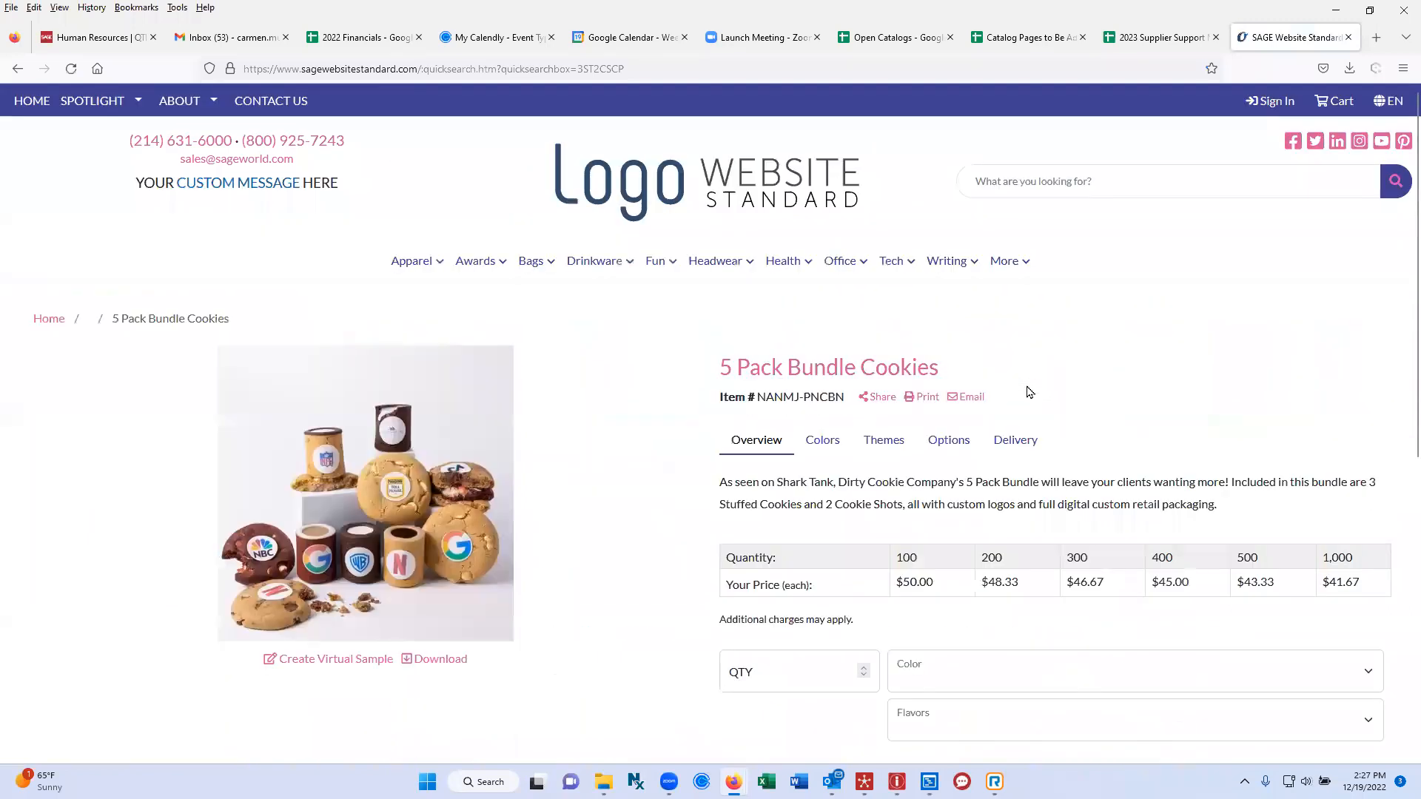
scroll(1030, 392, "down", 4)
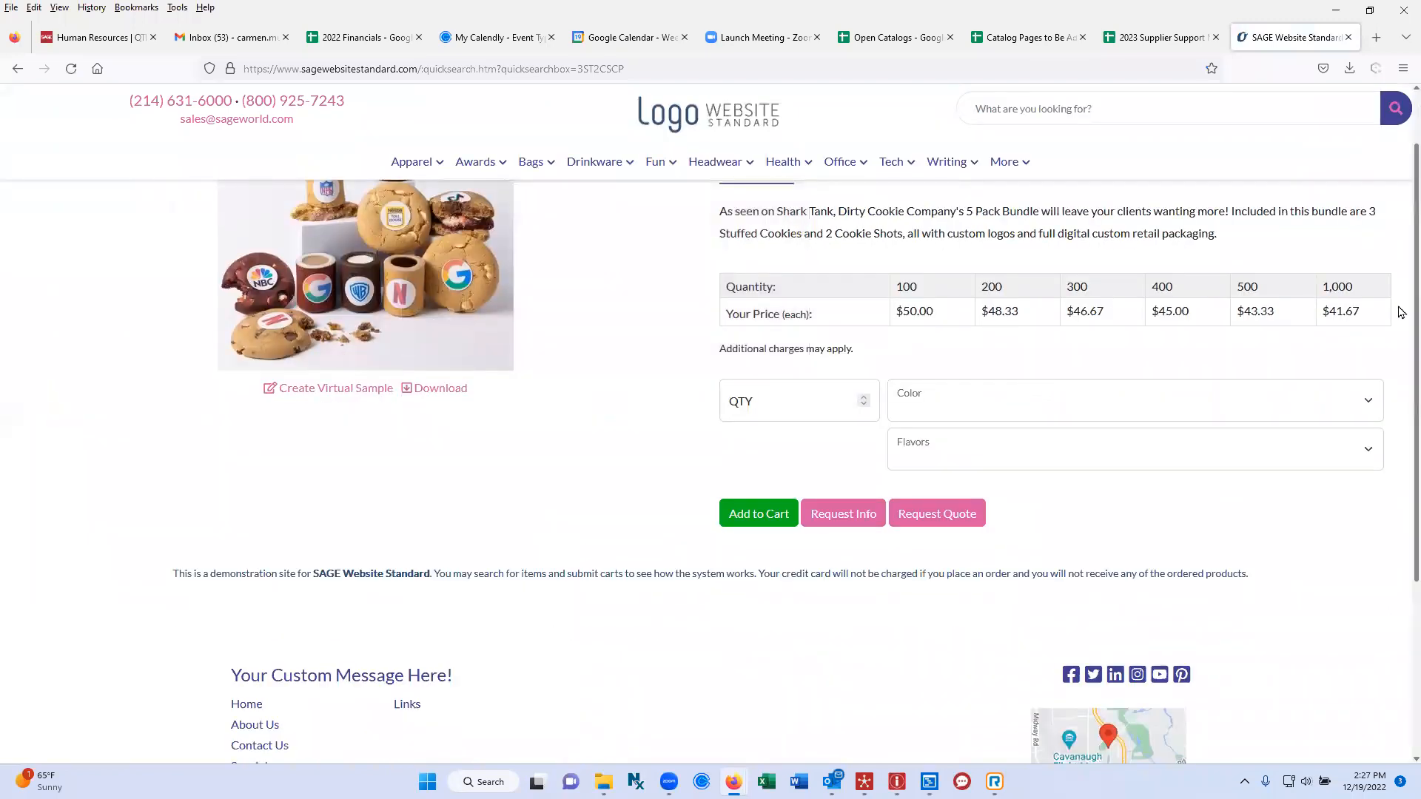
left_click(1364, 449)
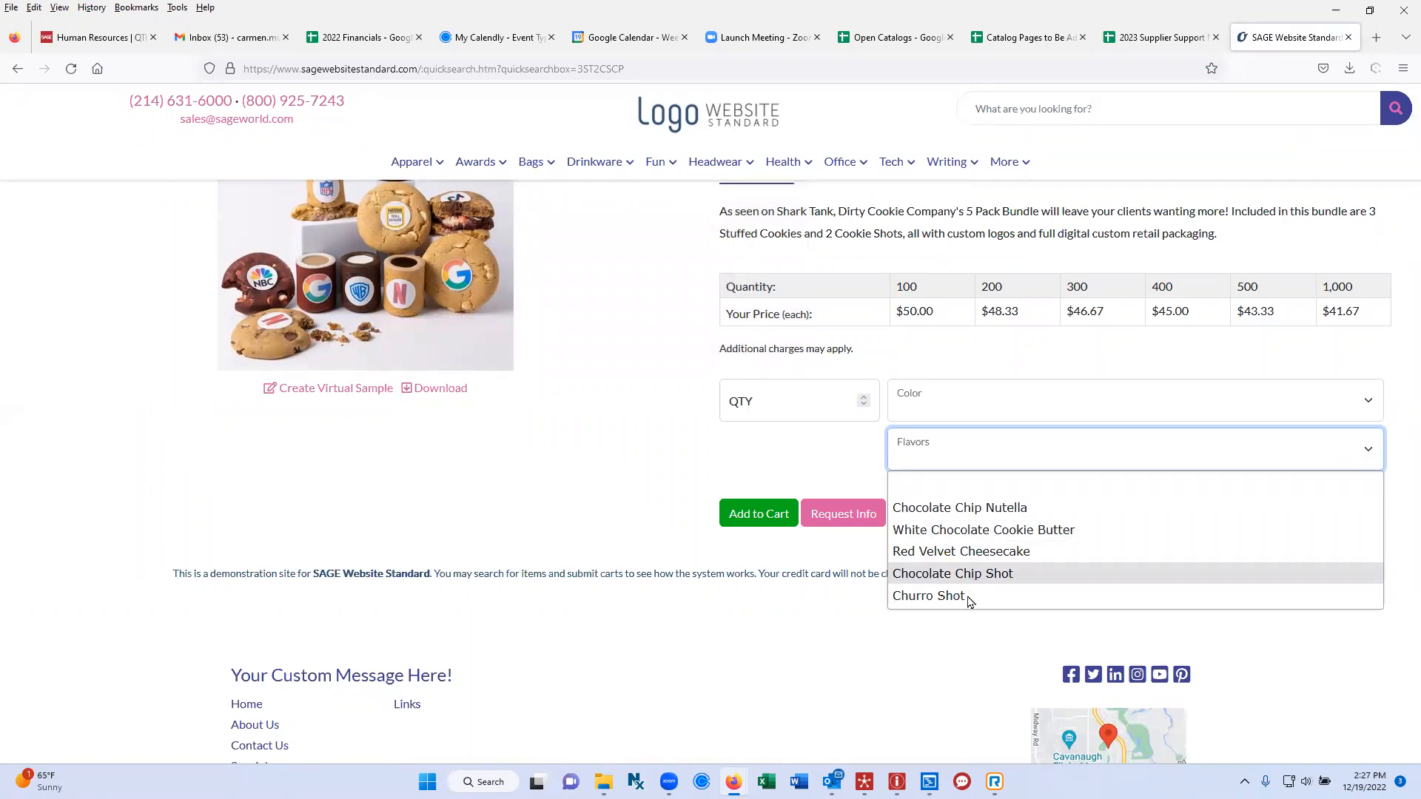
left_click(962, 530)
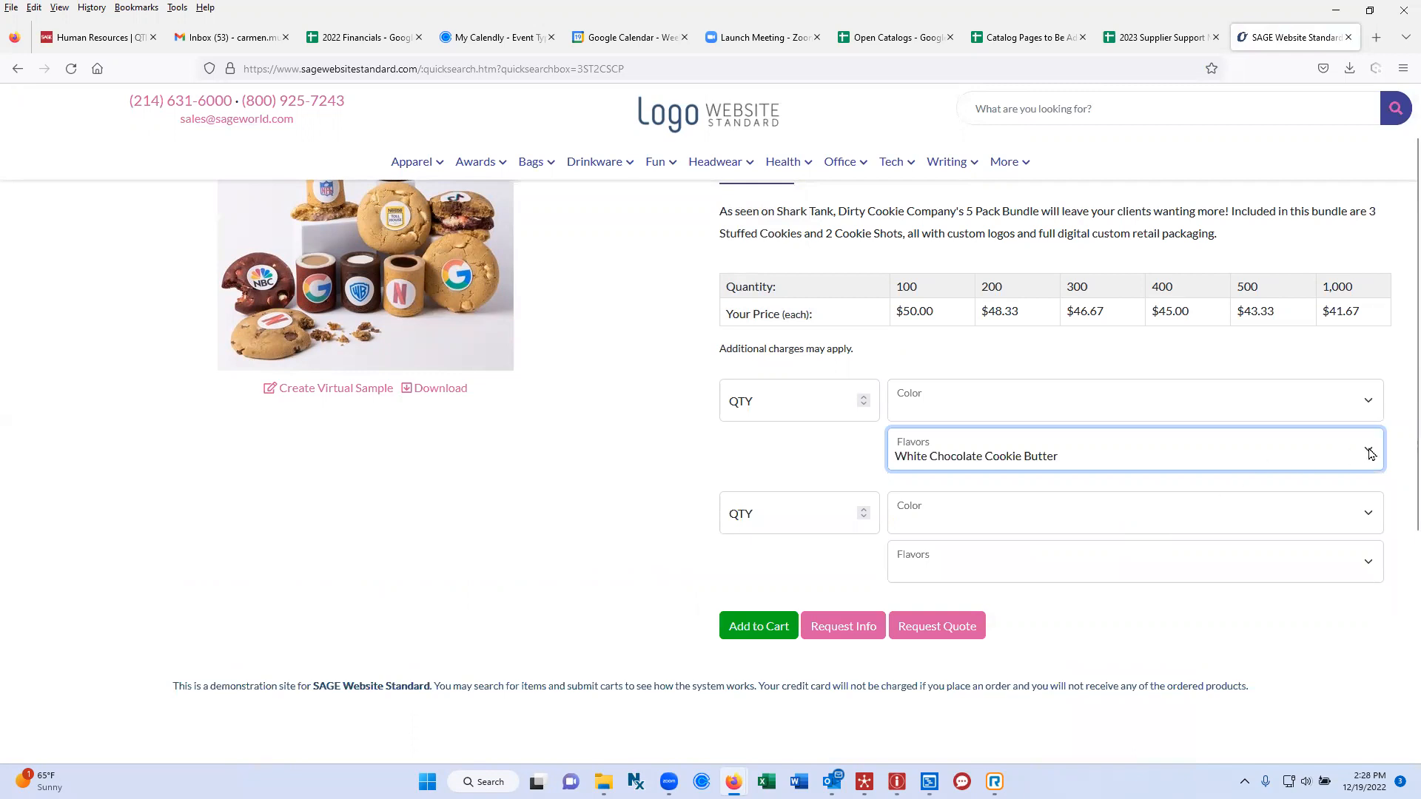
scroll(533, 491, "up", 4)
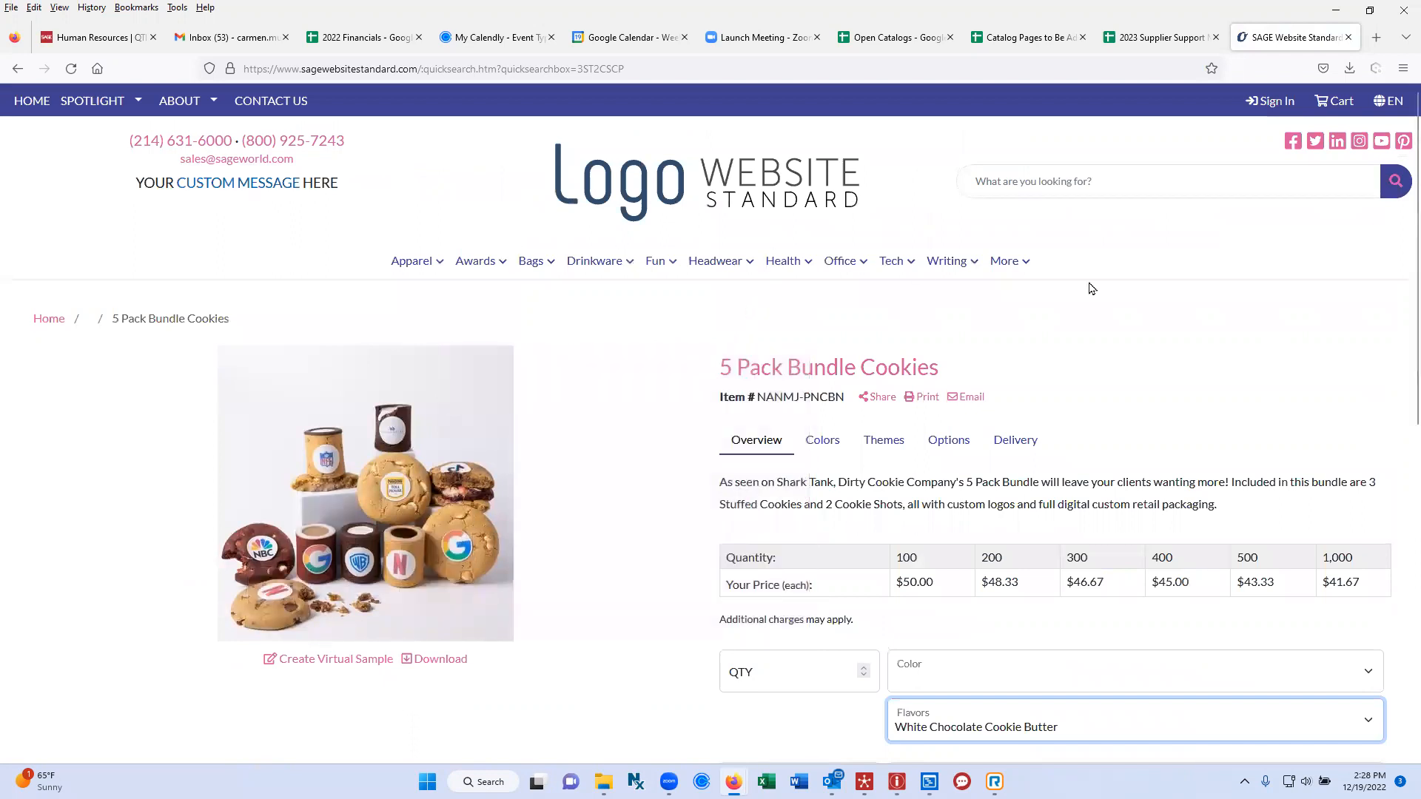
left_click(1337, 10)
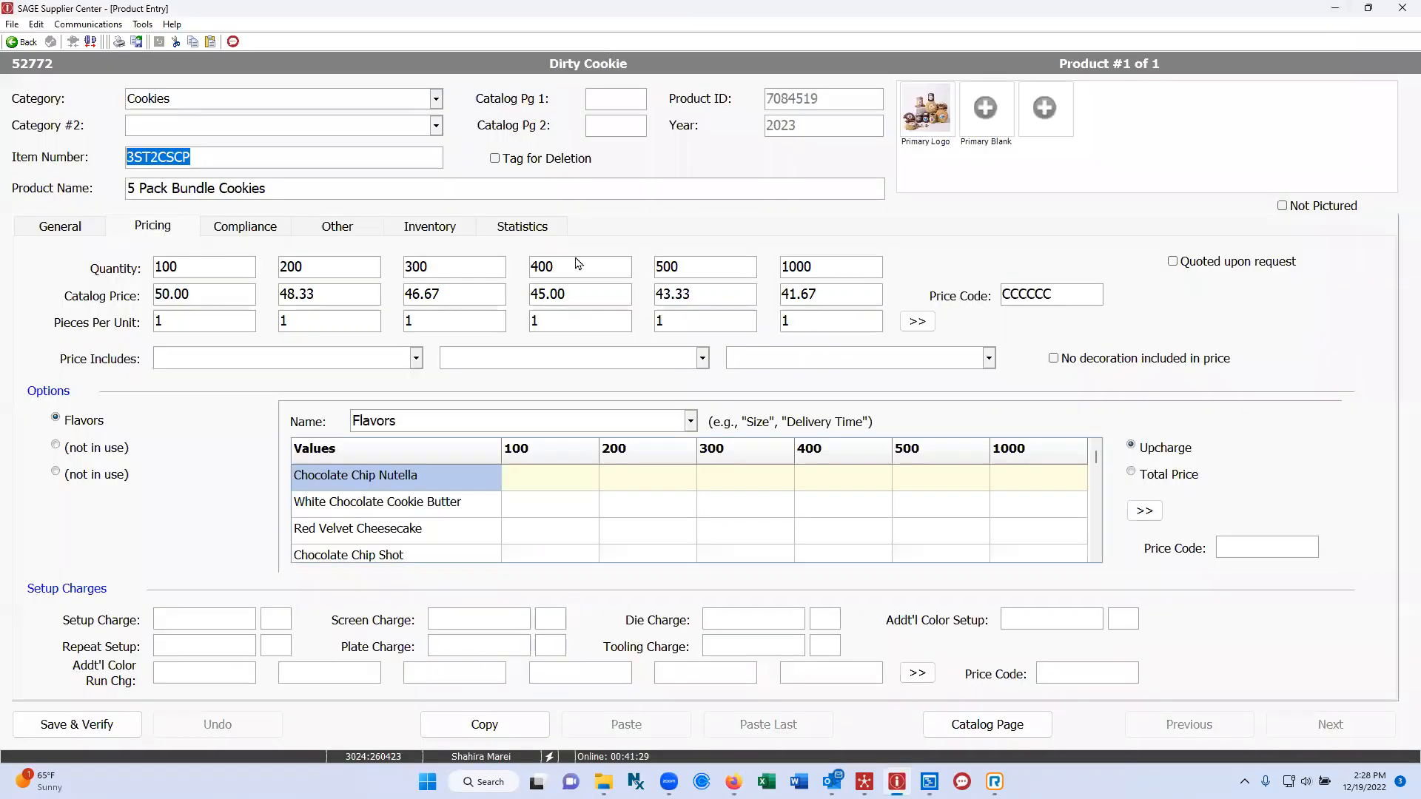
Step: Set the product's Made In, Assembled In and Decorated In countries to US-United States in its general details
left_click(49, 224)
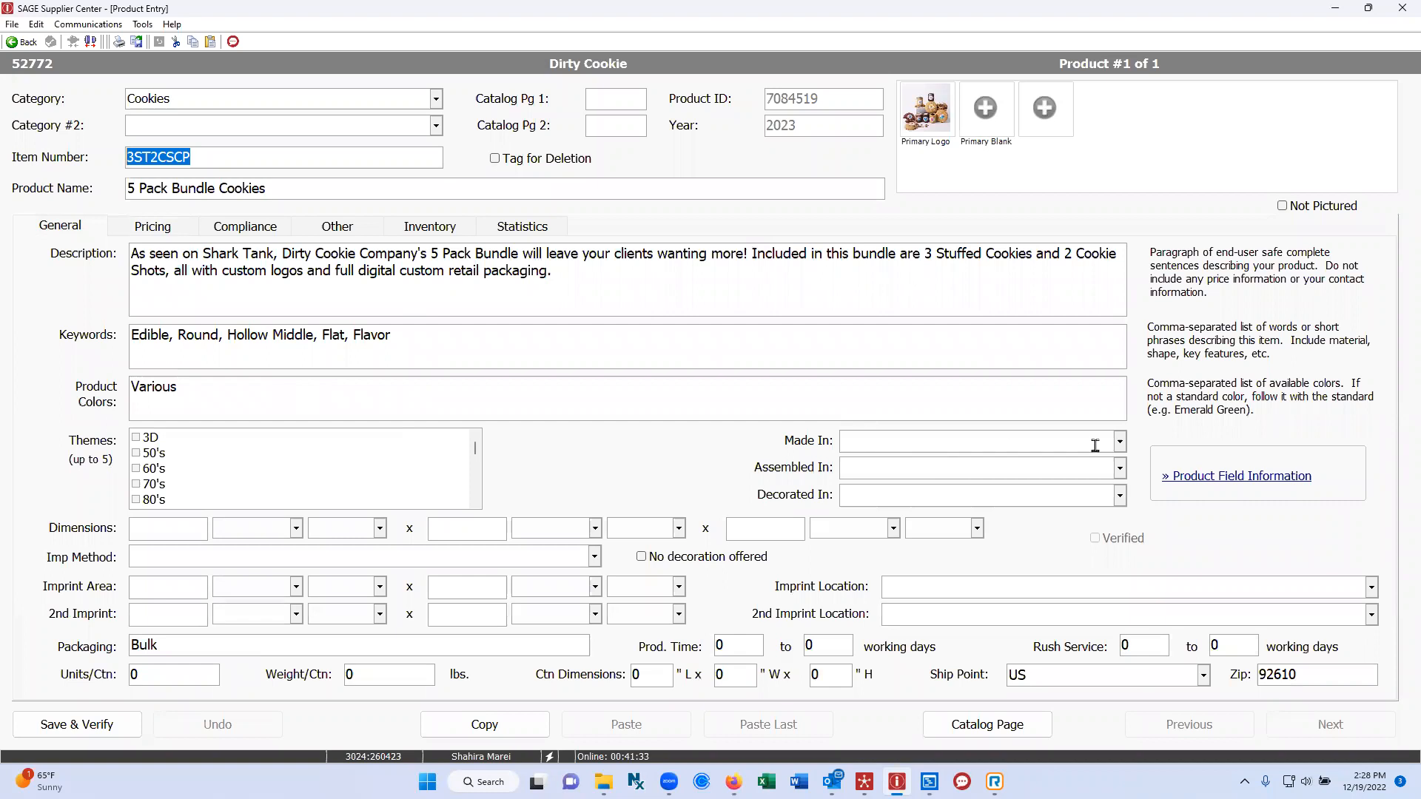
left_click(1120, 441)
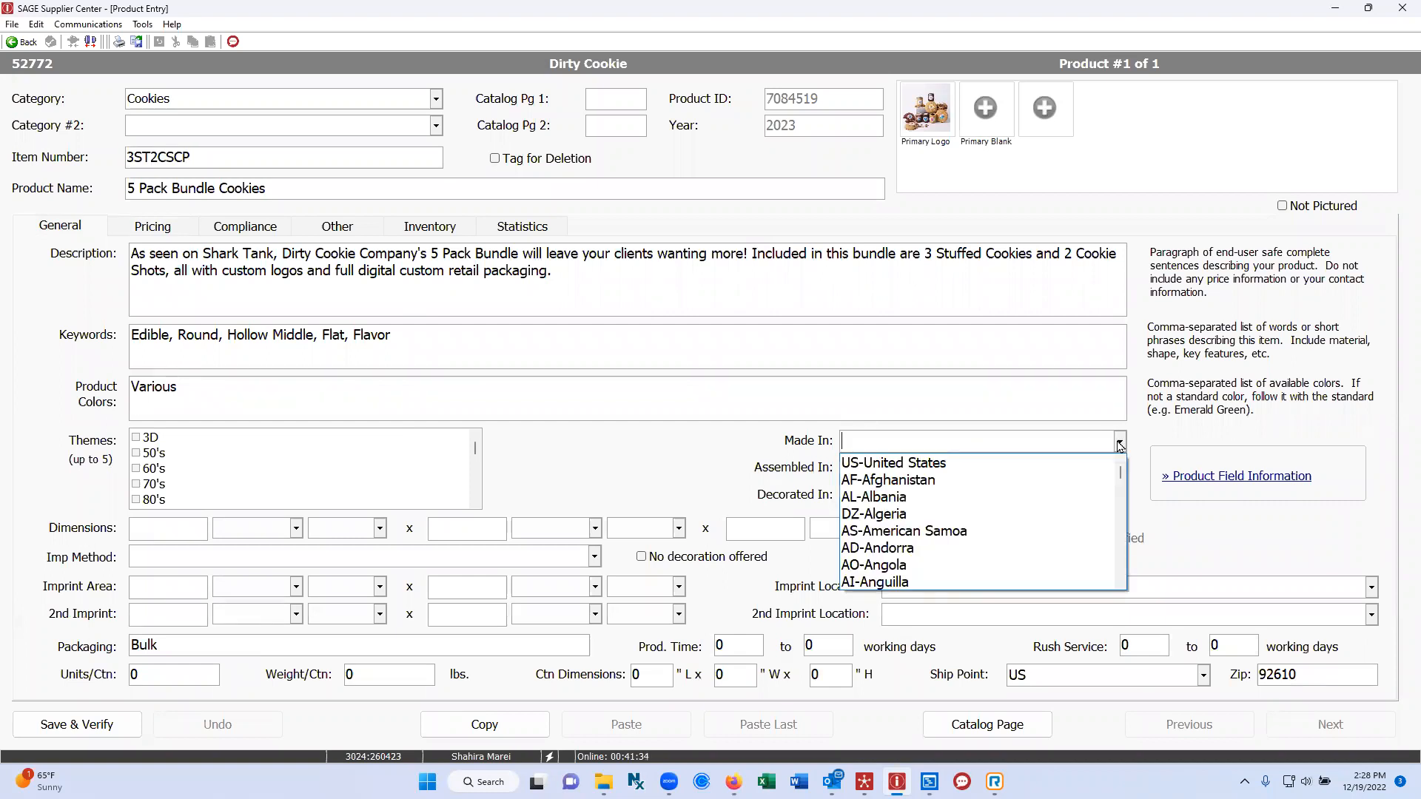
left_click(975, 464)
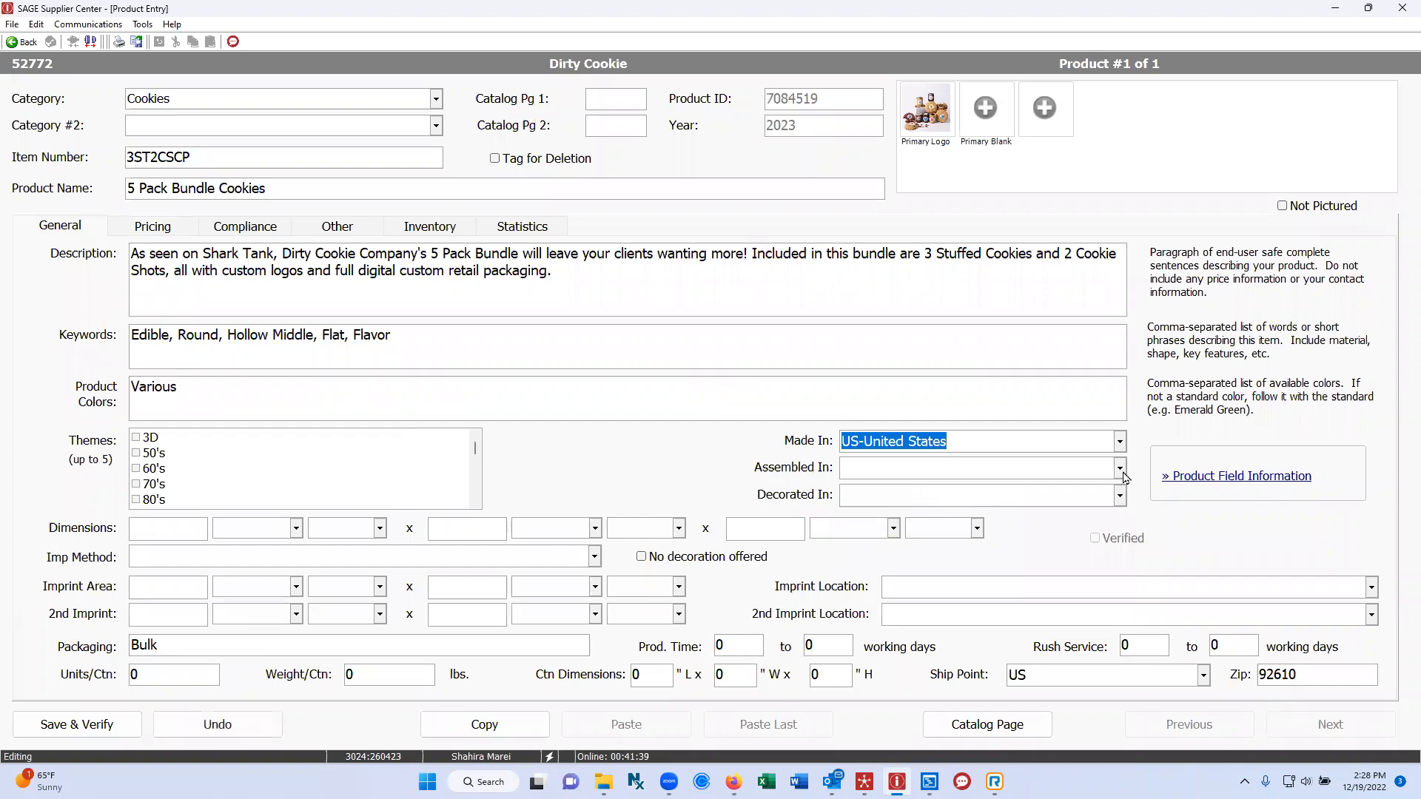
left_click(1120, 468)
left_click(910, 489)
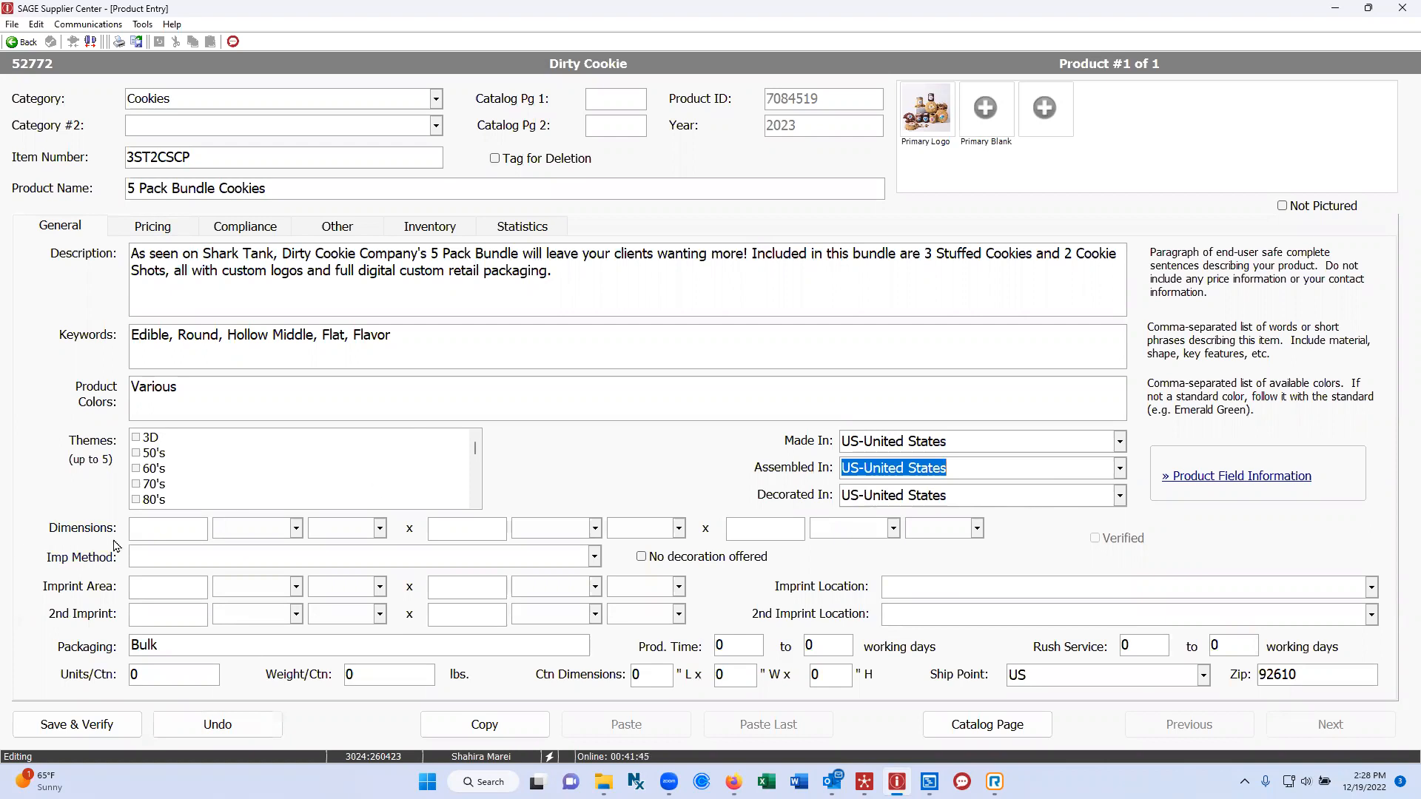
Step: Look through the product's imprint method choices and return to its catalog pricing
left_click(595, 559)
left_click(597, 560)
left_click(597, 560)
left_click(597, 560)
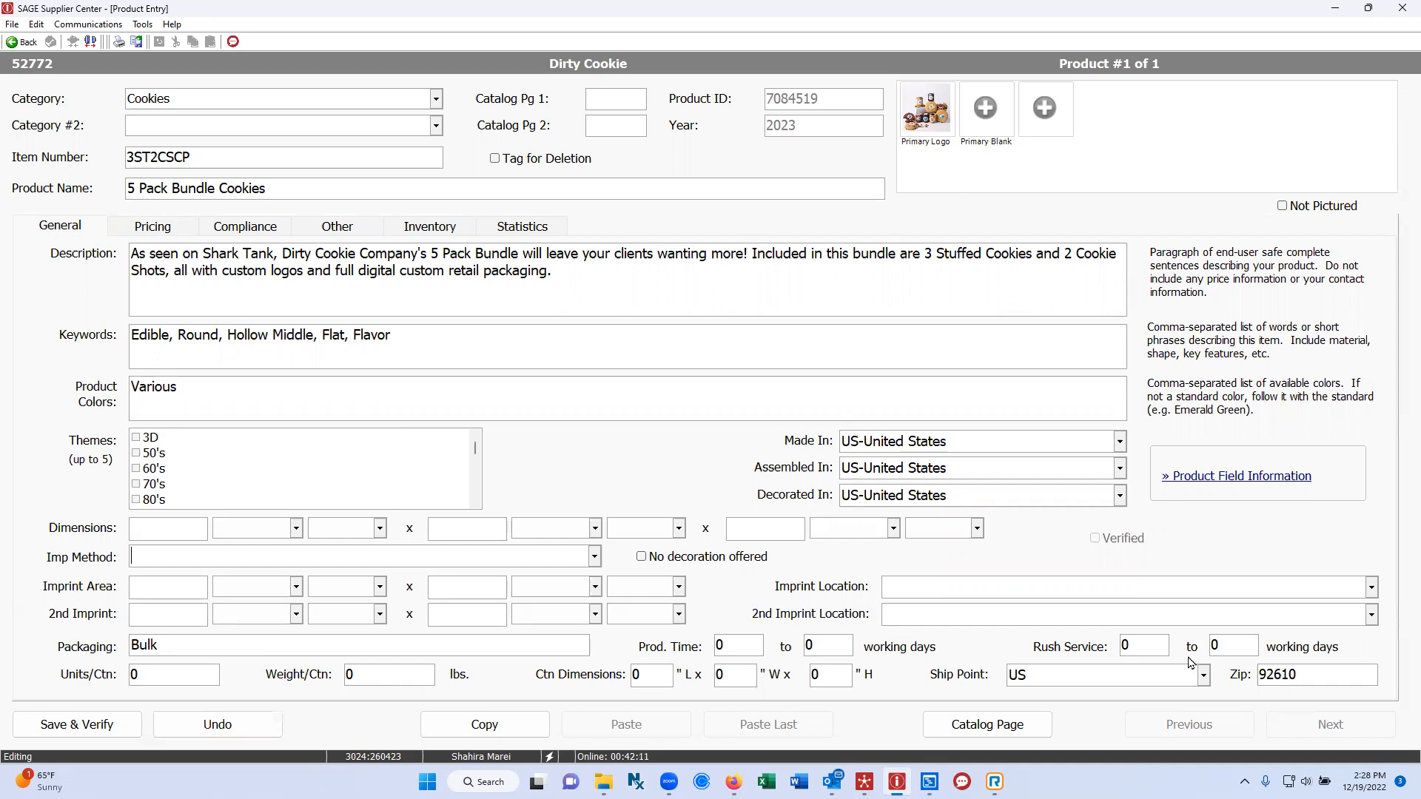
left_click(158, 229)
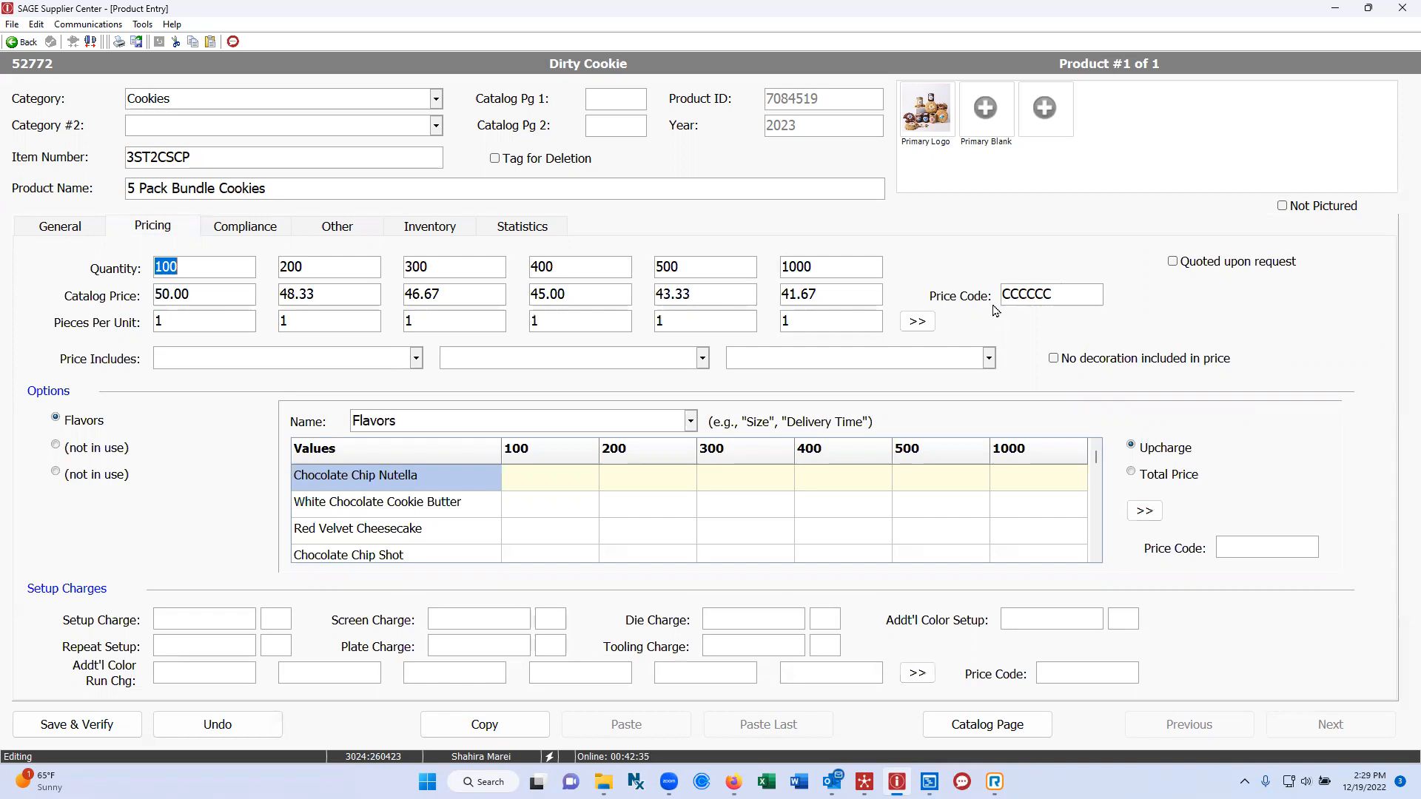
left_click(218, 295)
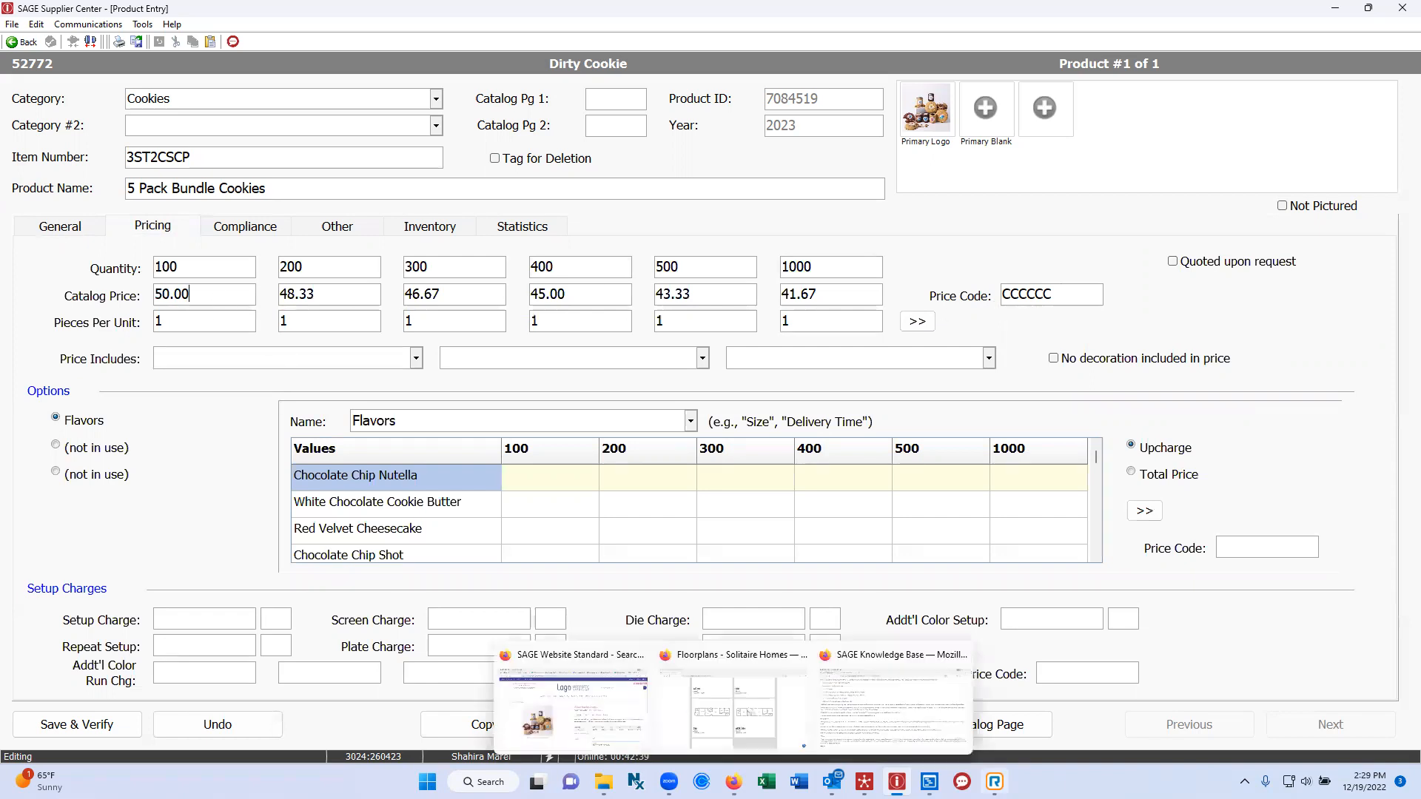
Step: Switch to SAGE Online, search suppliers for "dirty cook", and open the Dirty Cookie supplier record in a maximized window
mouse_move(864, 781)
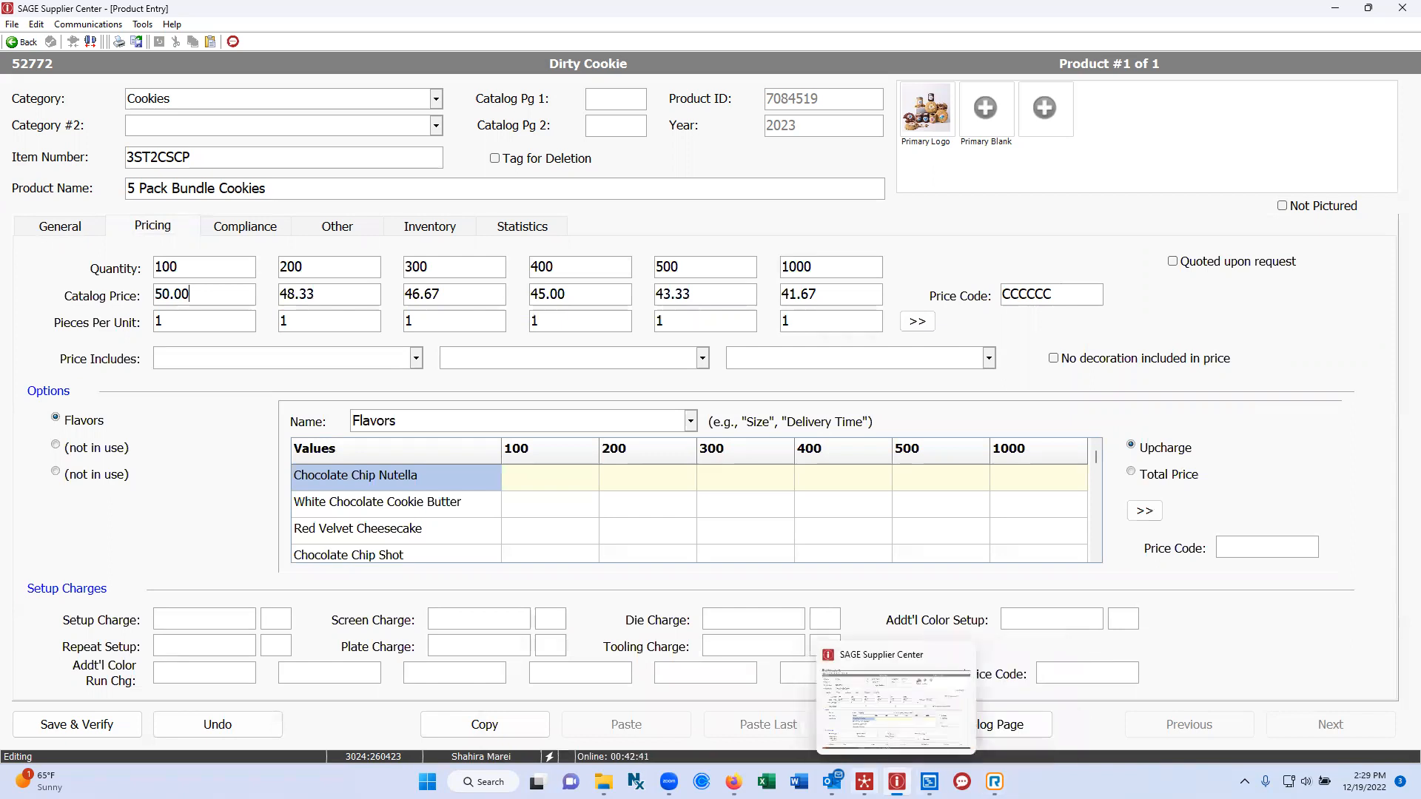
left_click(863, 710)
left_click(271, 148)
left_click(272, 148)
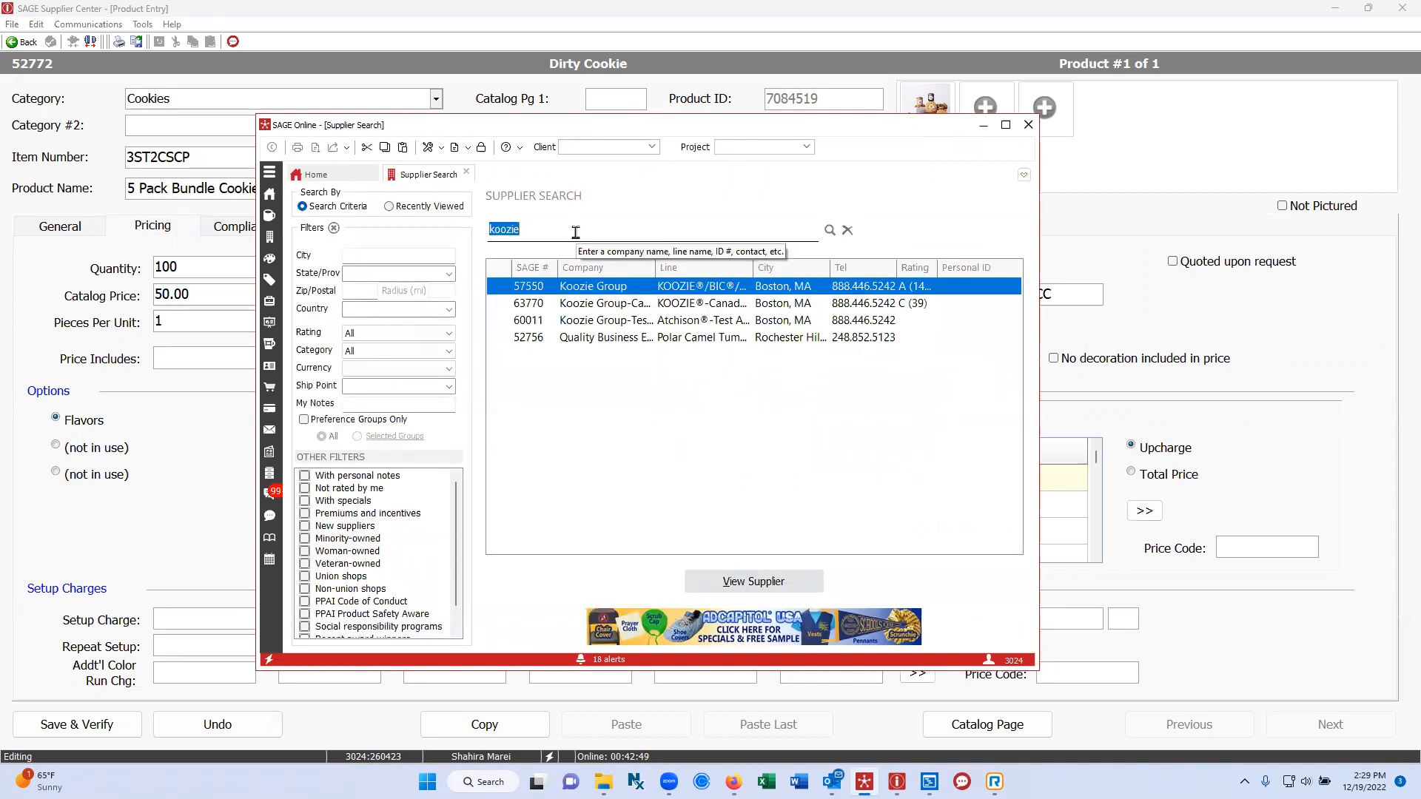
type("dirty cook")
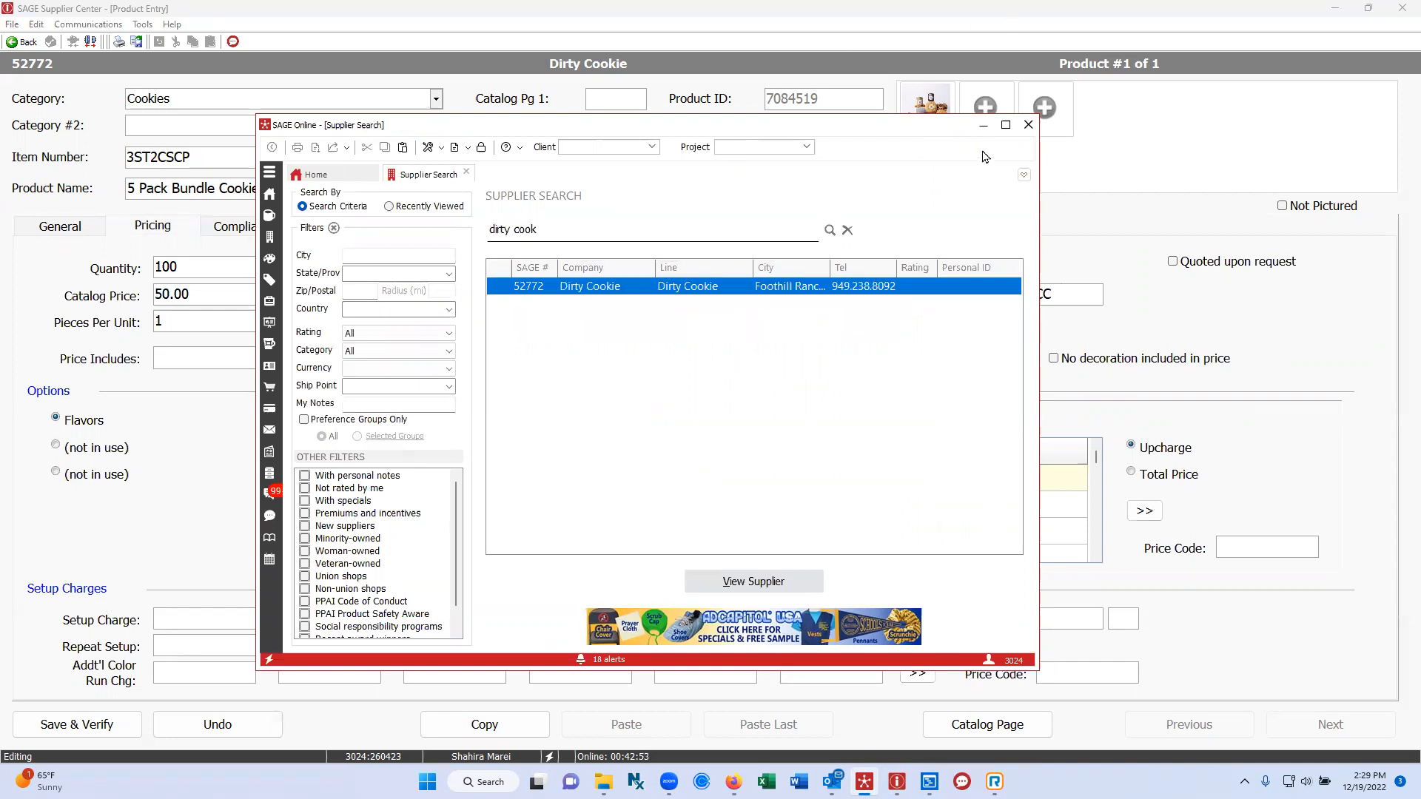
left_click(1004, 124)
double_click(455, 175)
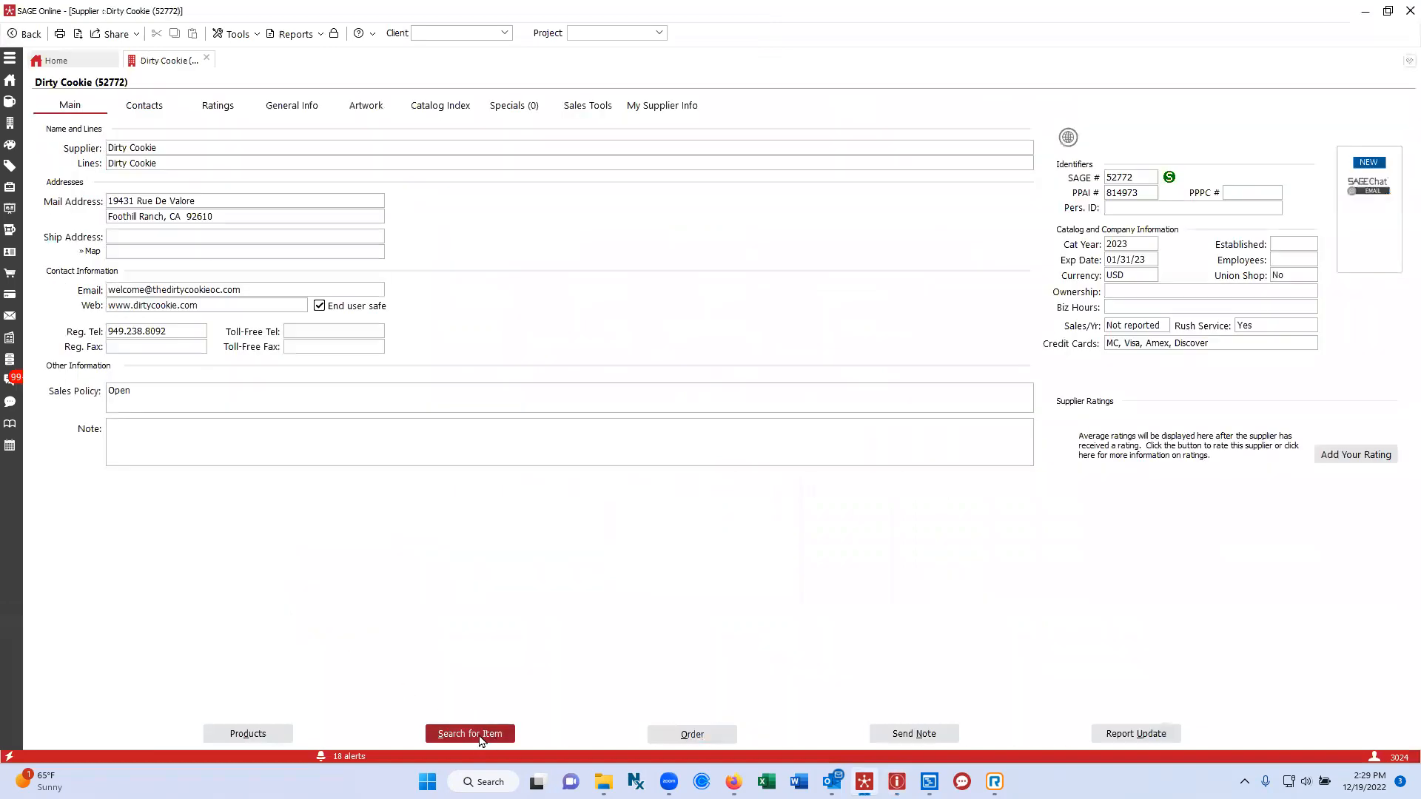
Step: Open the supplier's 5 Pack Bundle Cookies listing, review its price, net cost and profit table, and return to SAGE Supplier Center
left_click(478, 736)
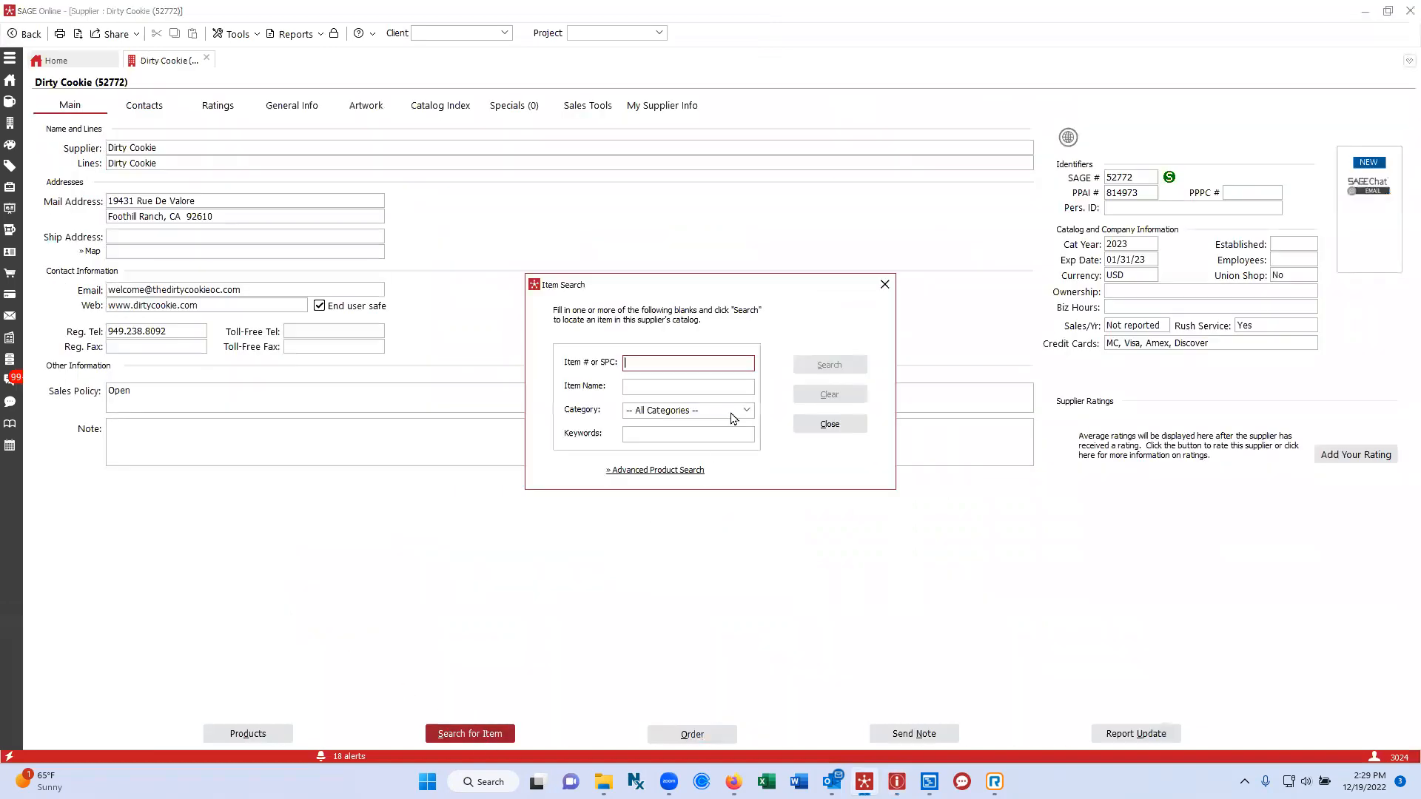
left_click(884, 286)
left_click(269, 733)
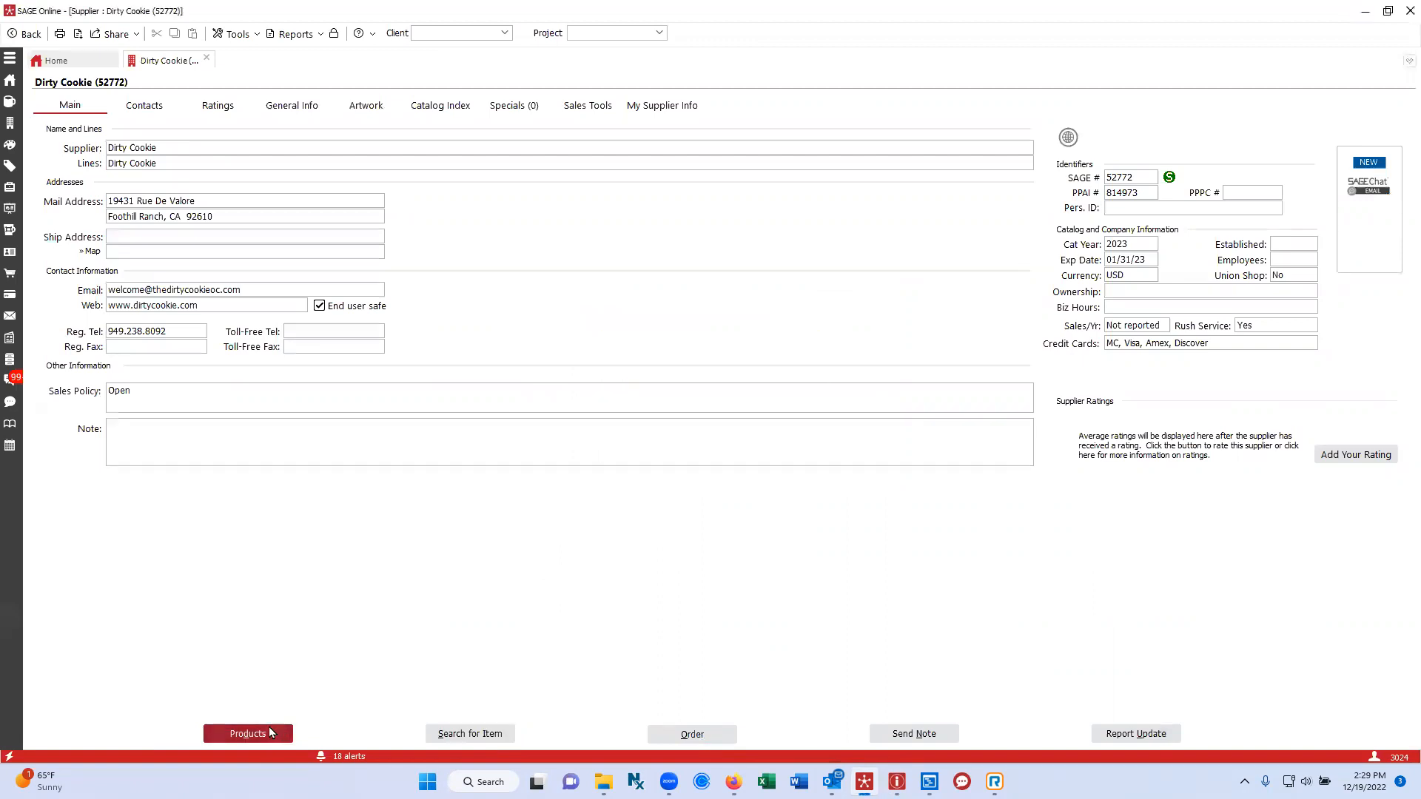
double_click(775, 122)
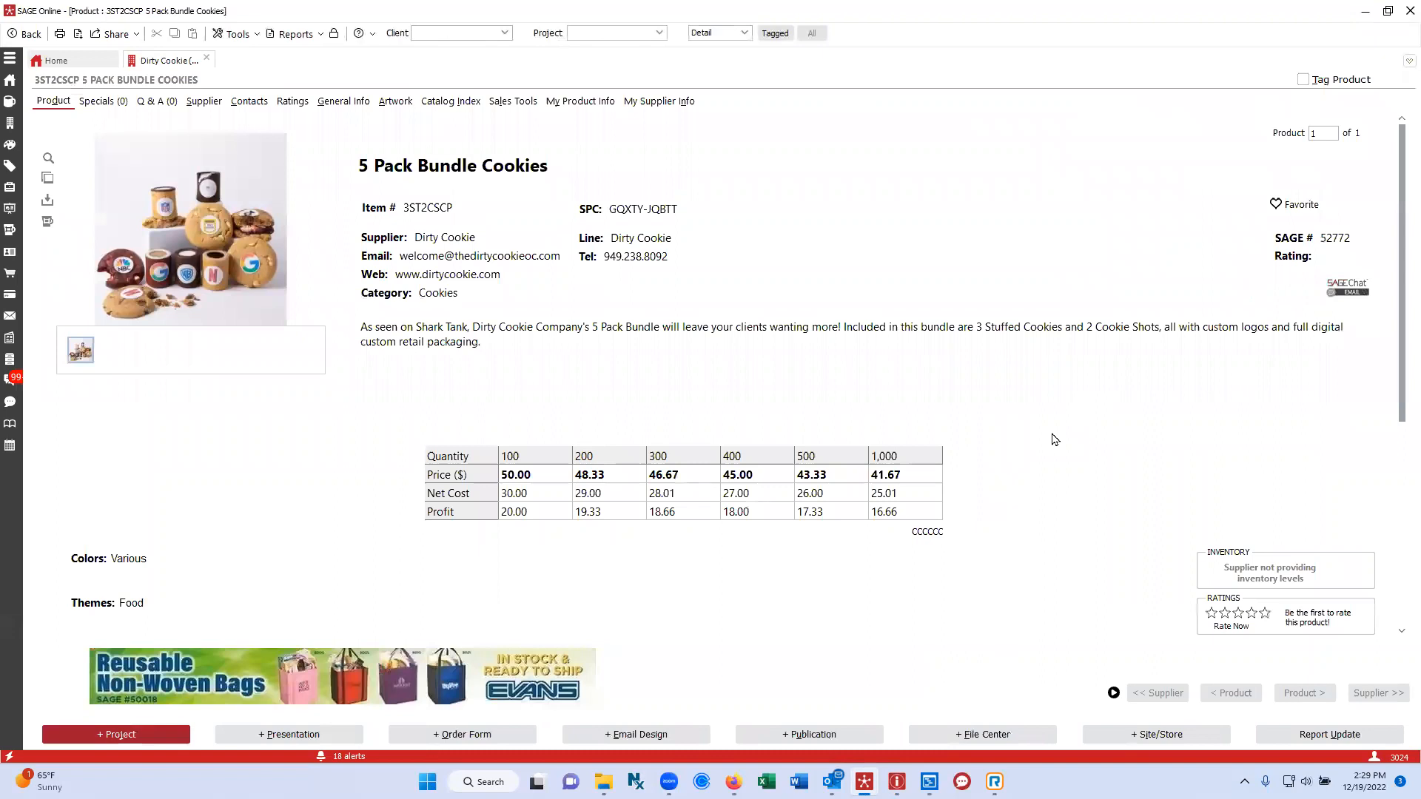
scroll(1054, 440, "down", 1)
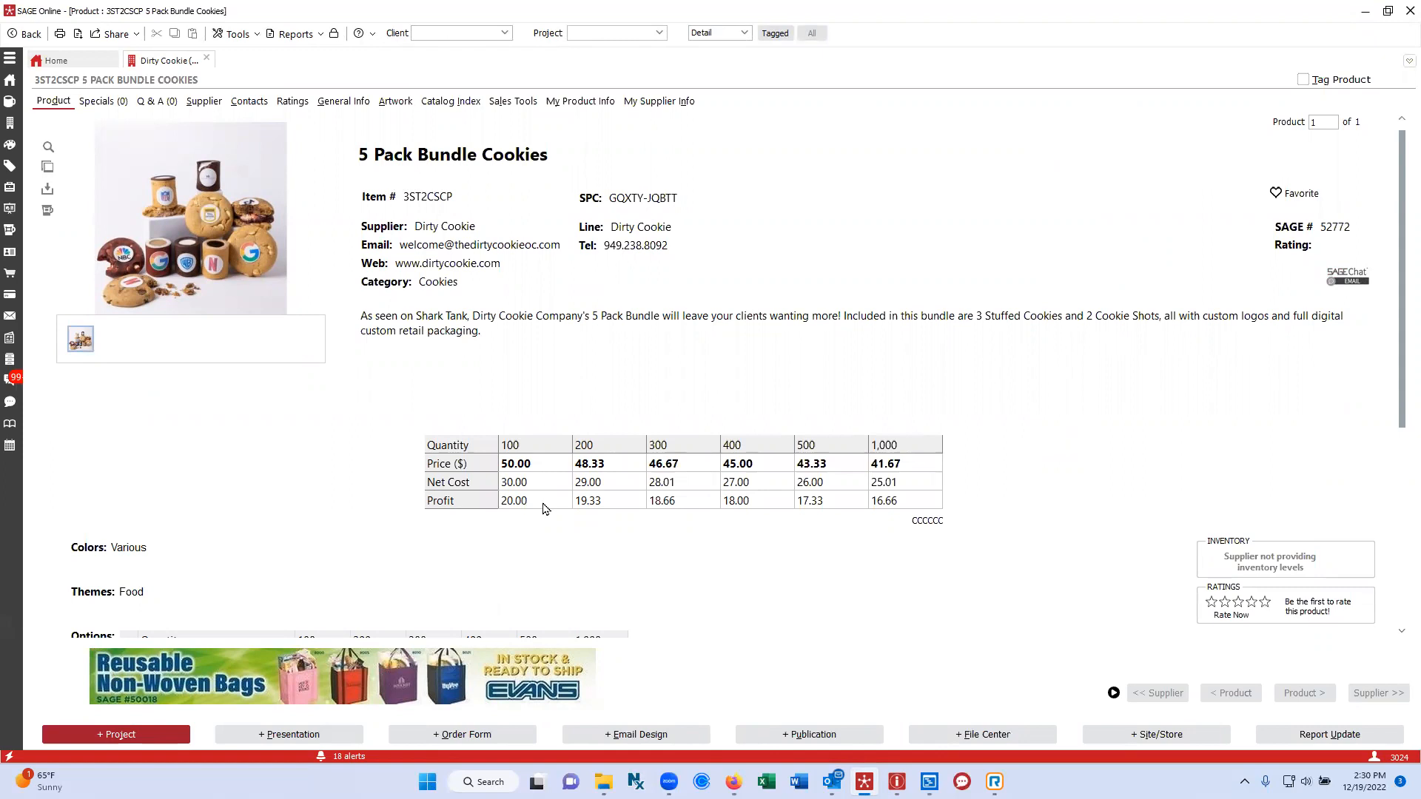
left_click(1361, 11)
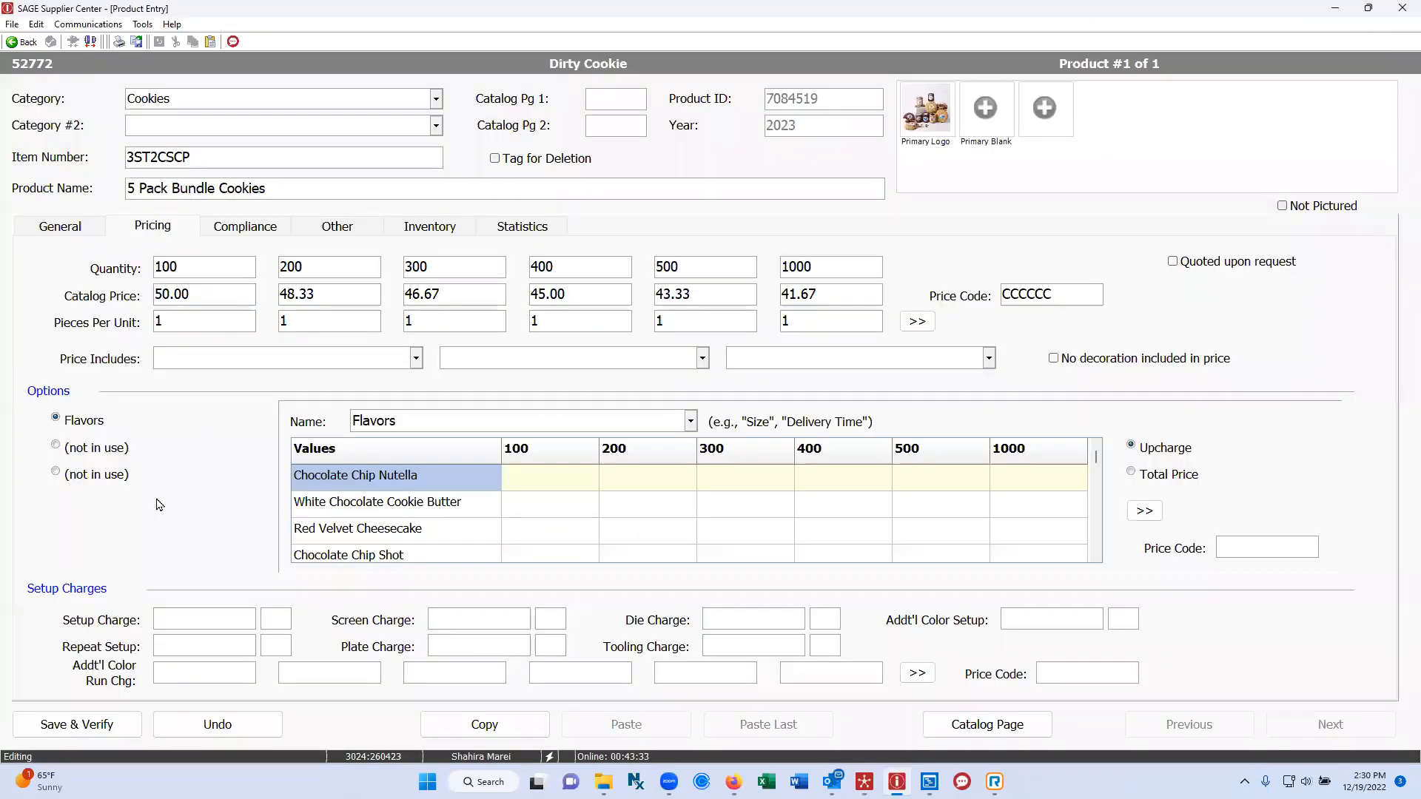
Step: Examine the decoration choices offered for what the product's price includes
left_click(416, 360)
left_click(417, 361)
left_click(418, 360)
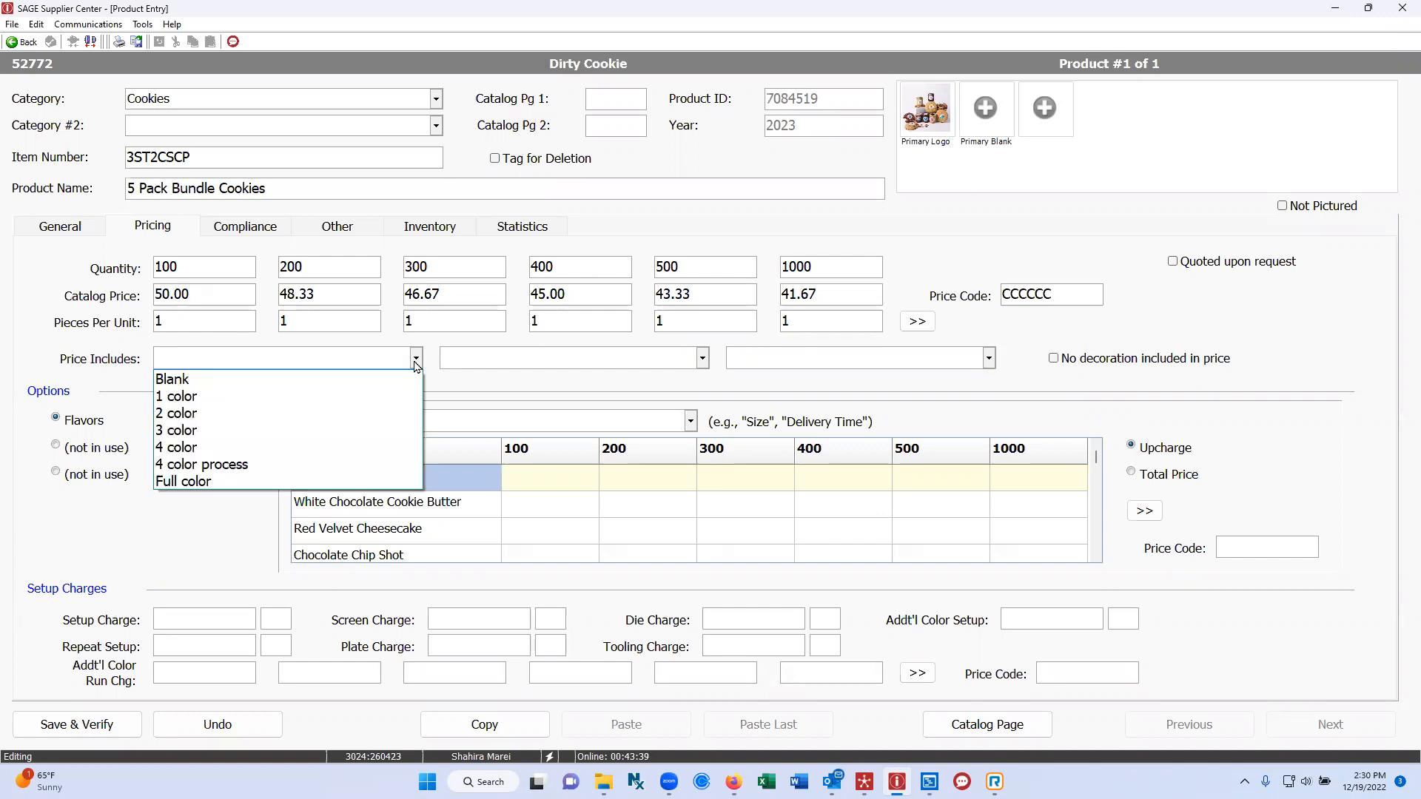
left_click(705, 364)
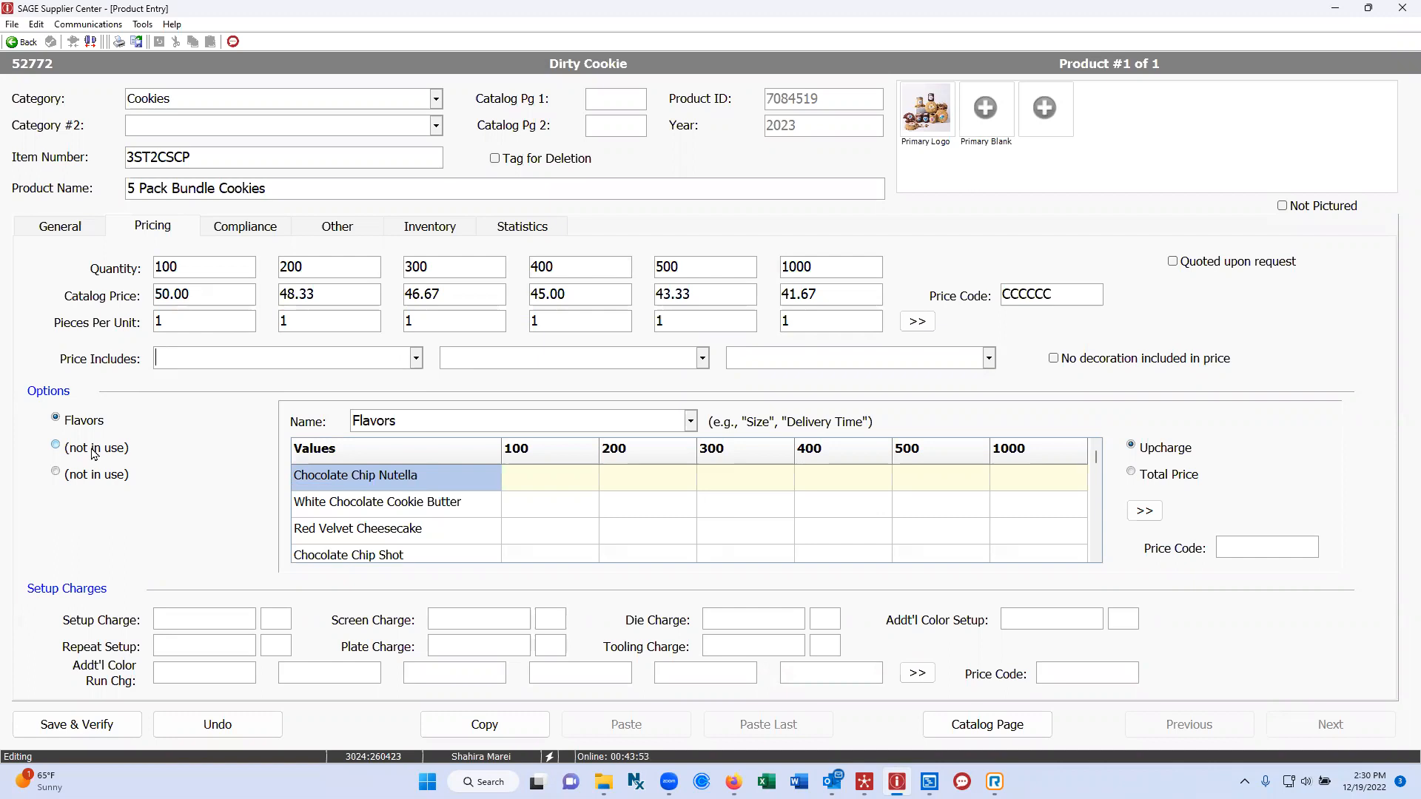
Step: Look through the values and empty rows of the Flavors option in the product's pricing
scroll(459, 501, "down", 1)
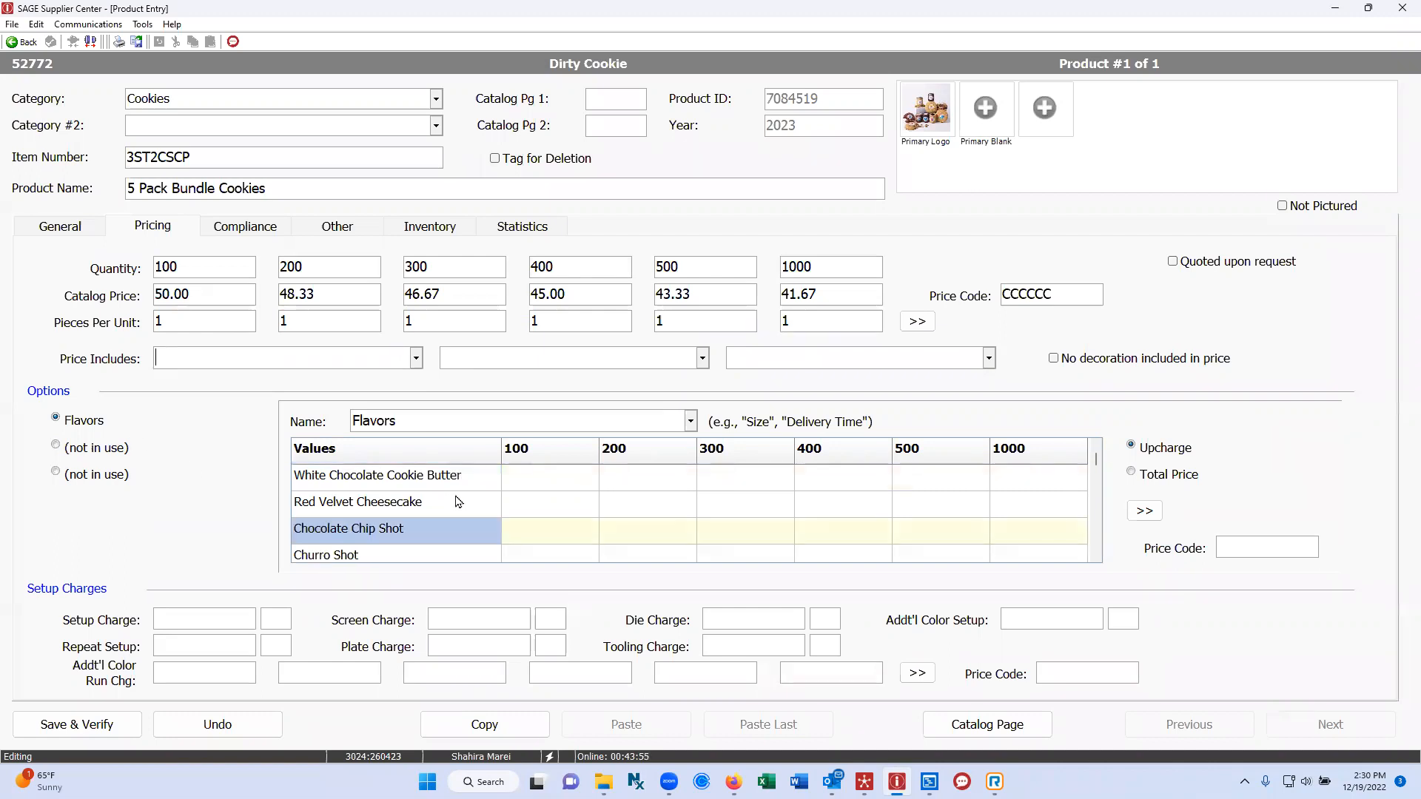
scroll(444, 528, "down", 3)
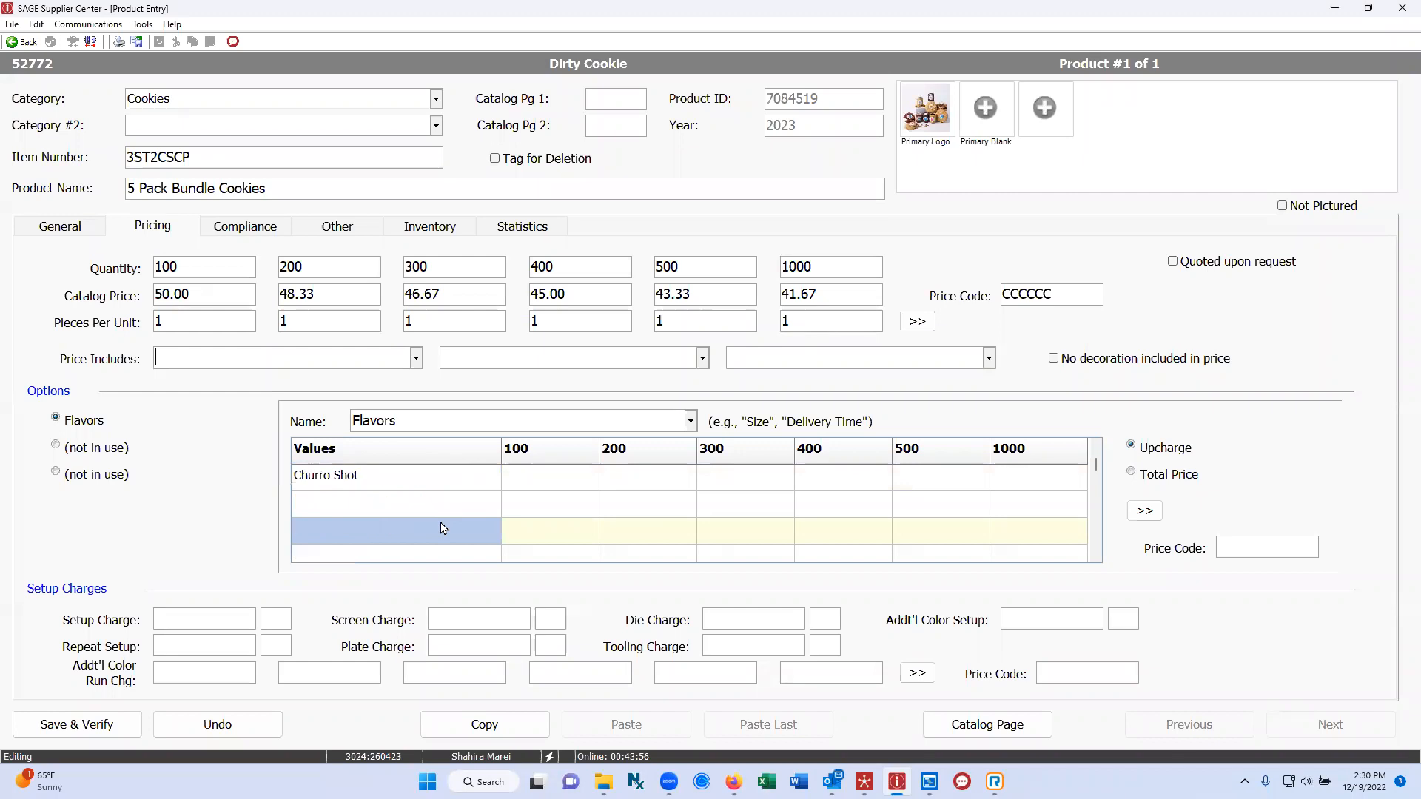
left_click(338, 512)
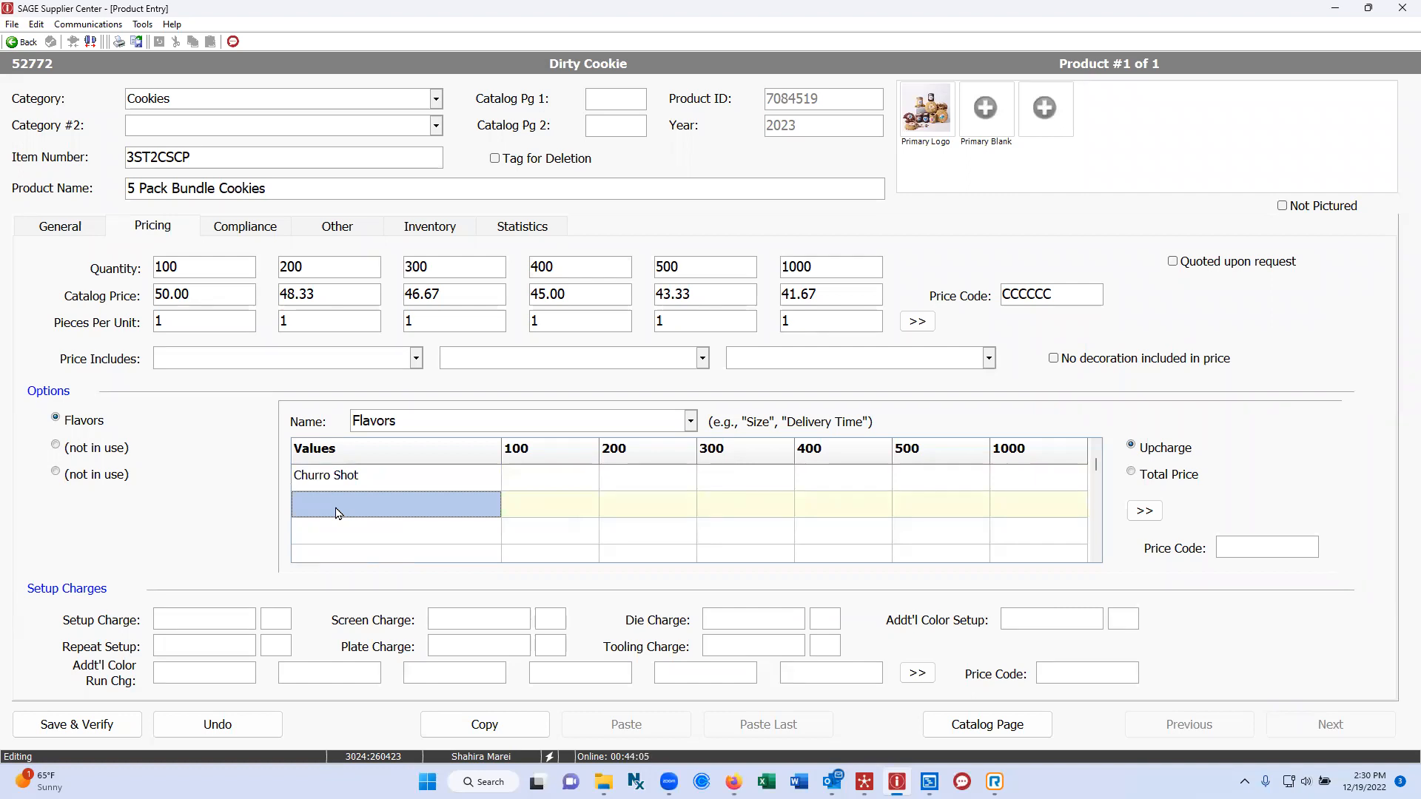
scroll(335, 510, "up", 2)
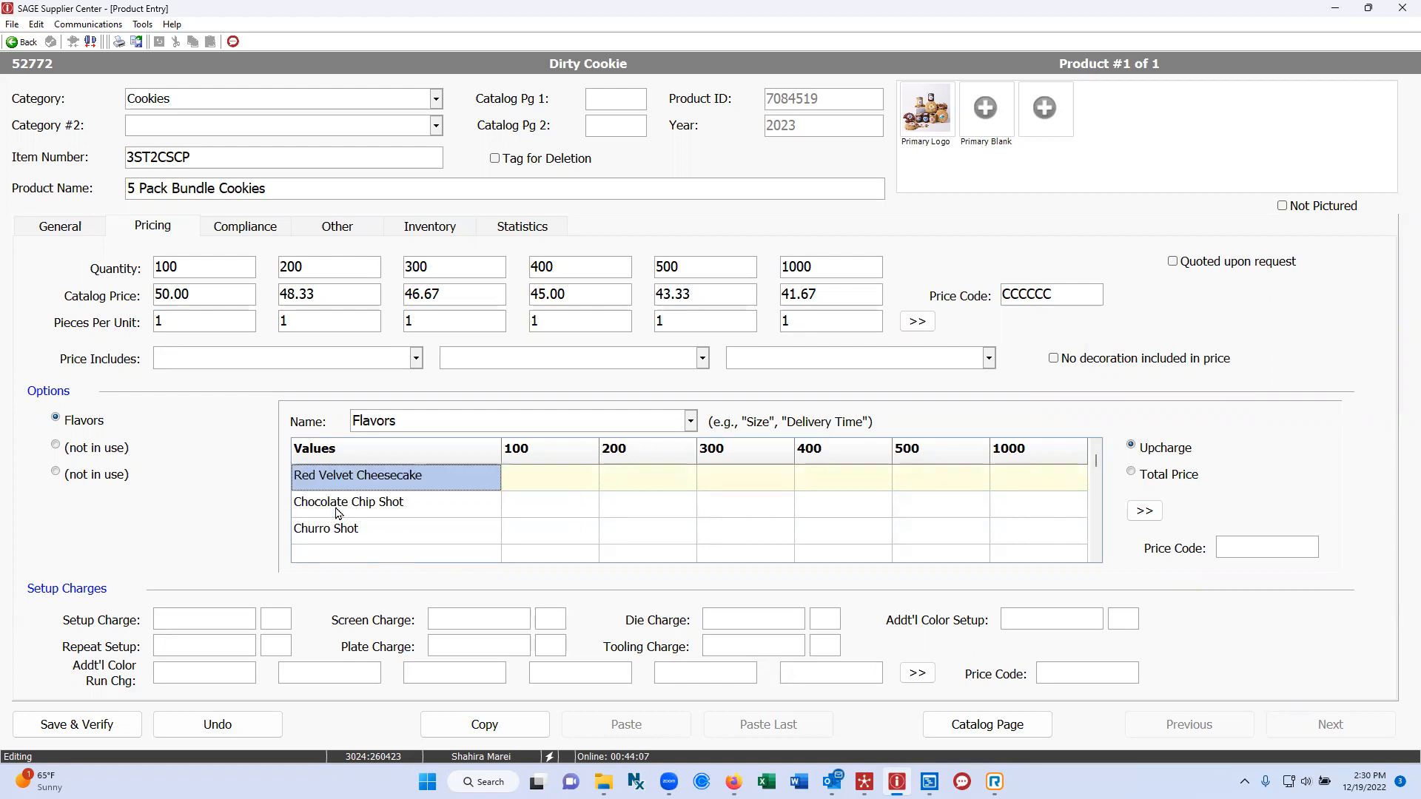
scroll(335, 511, "down", 1)
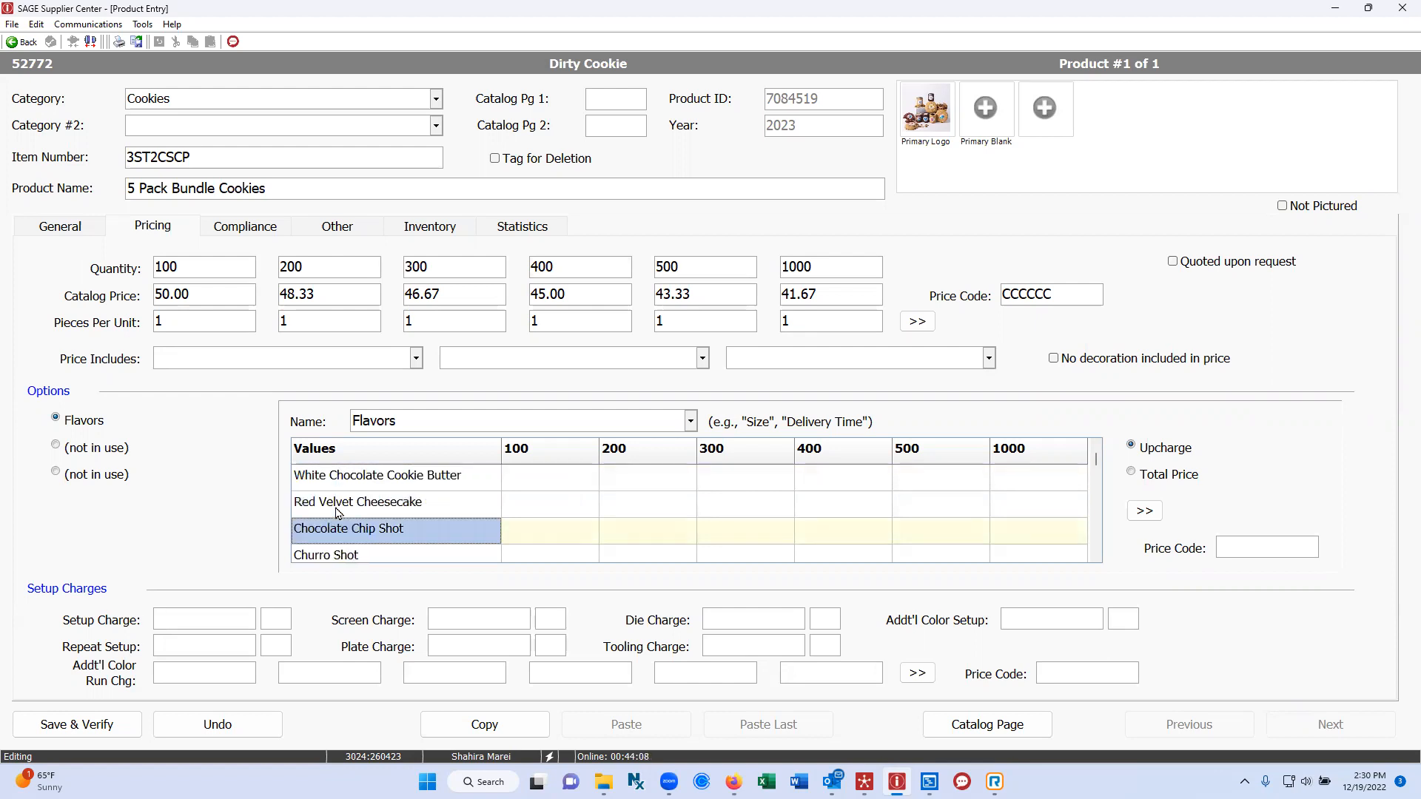
Step: Try a .25 upcharge for the Red Velvet Cheesecake flavor at quantity 100, and clear it again
left_click(538, 510)
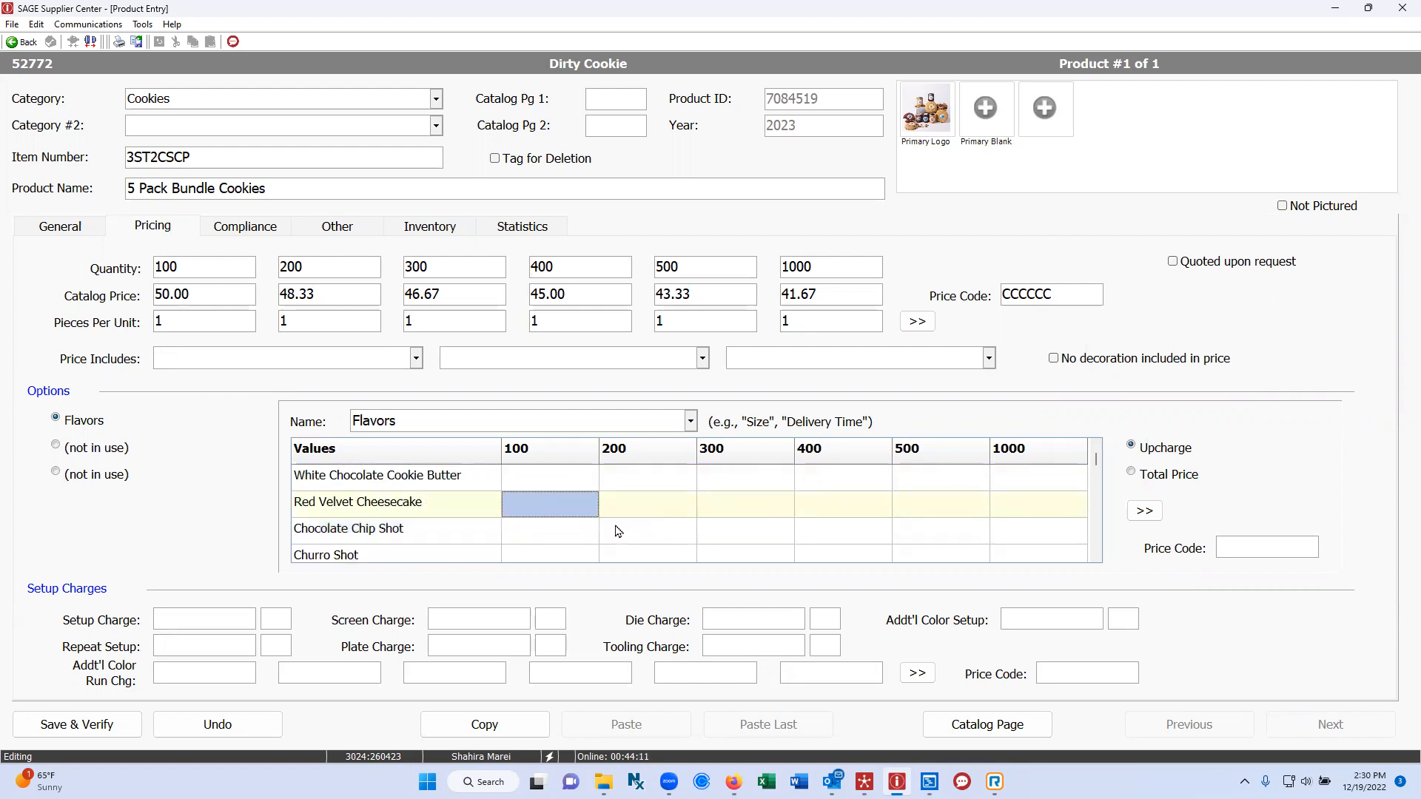
type(".25")
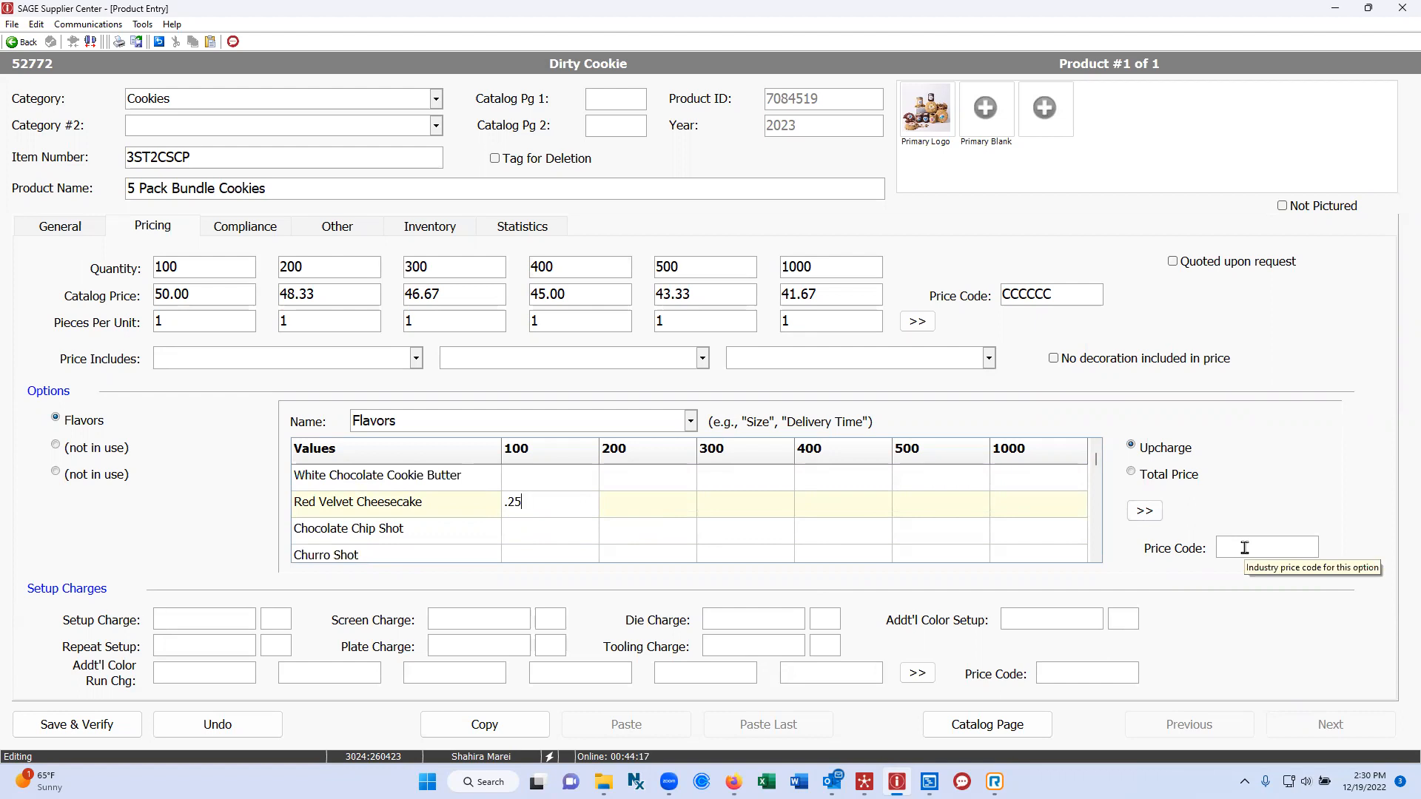
double_click(533, 501)
key("Delete")
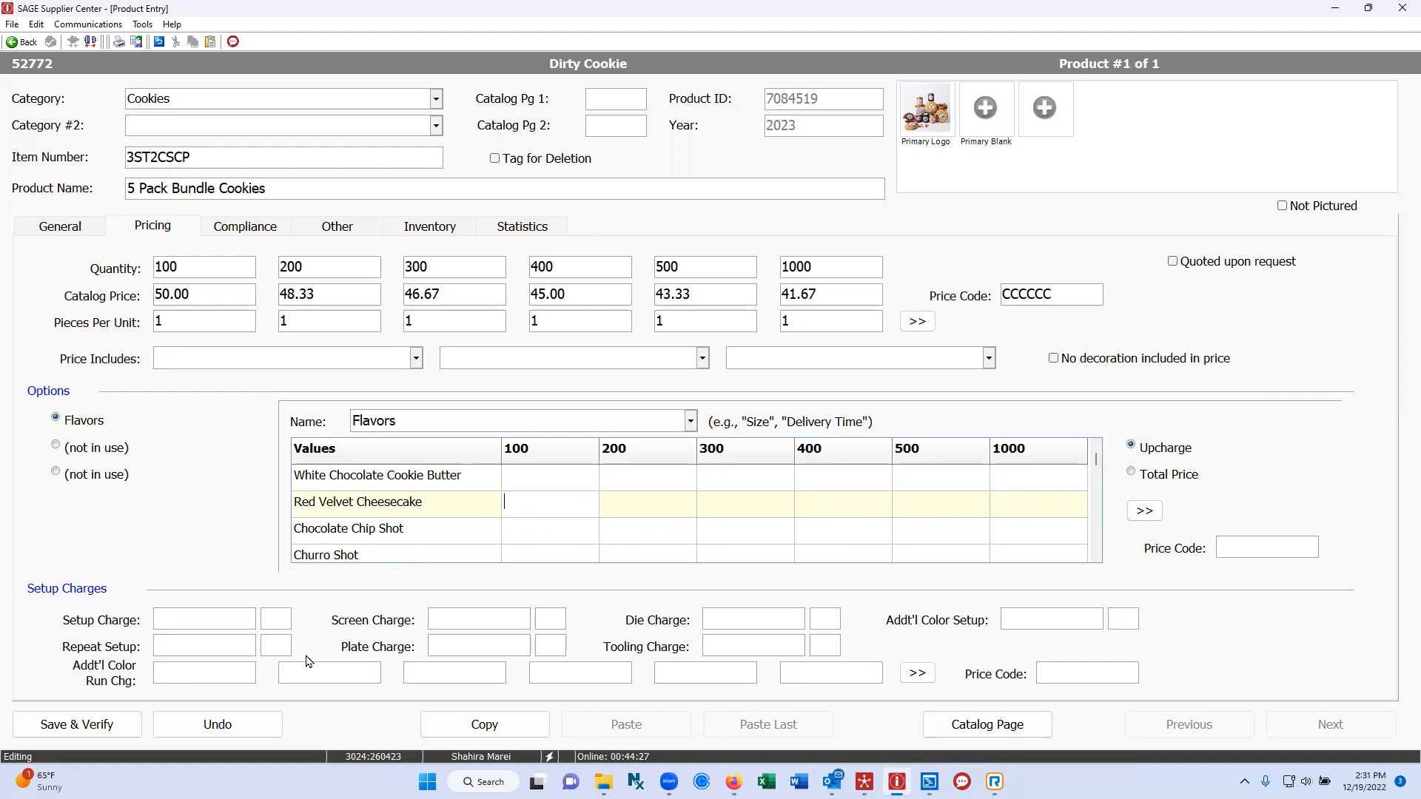
Step: Examine the product's compliance section, looking through the full list of standards and certifications and returning to its beginning
left_click(250, 229)
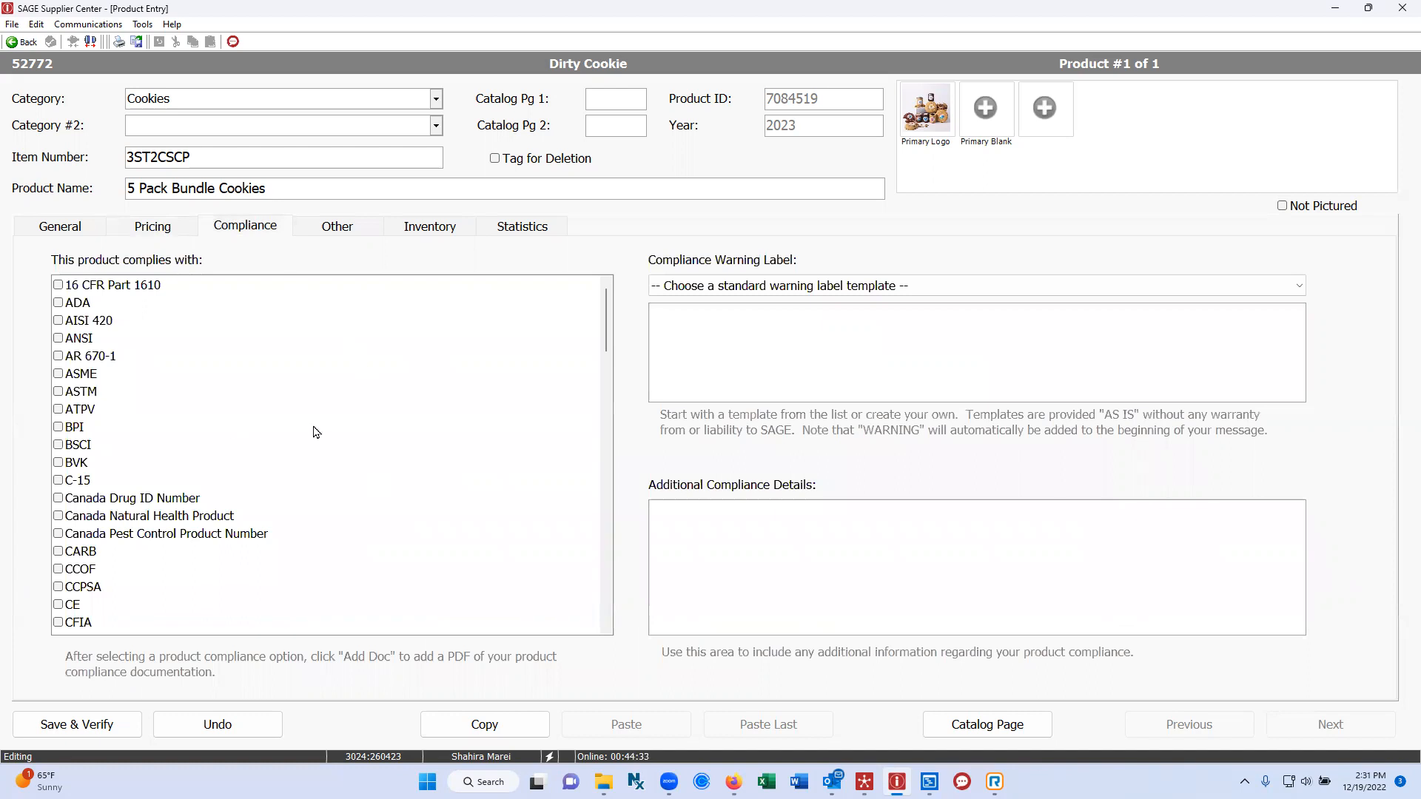
scroll(316, 433, "down", 5)
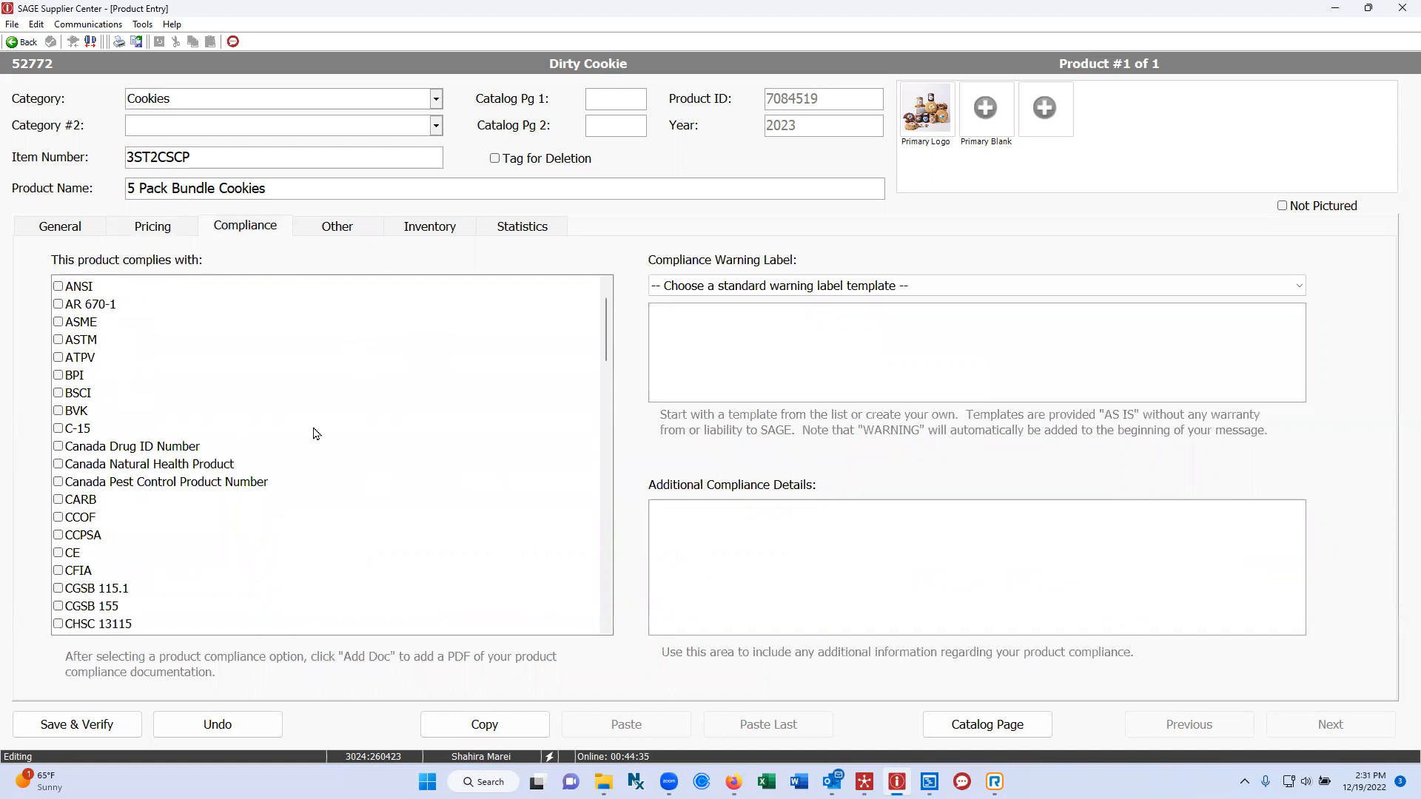
scroll(317, 434, "down", 5)
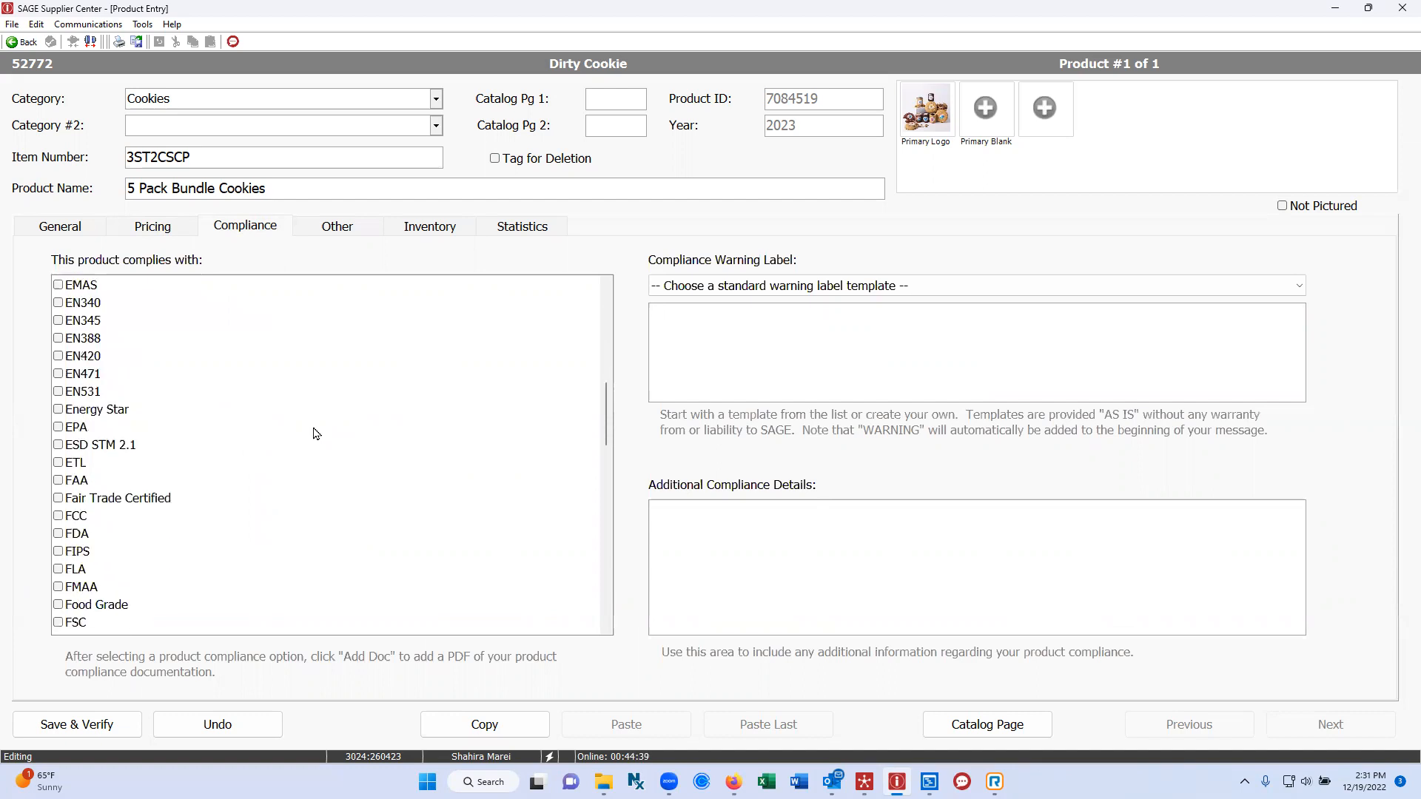
scroll(317, 434, "down", 7)
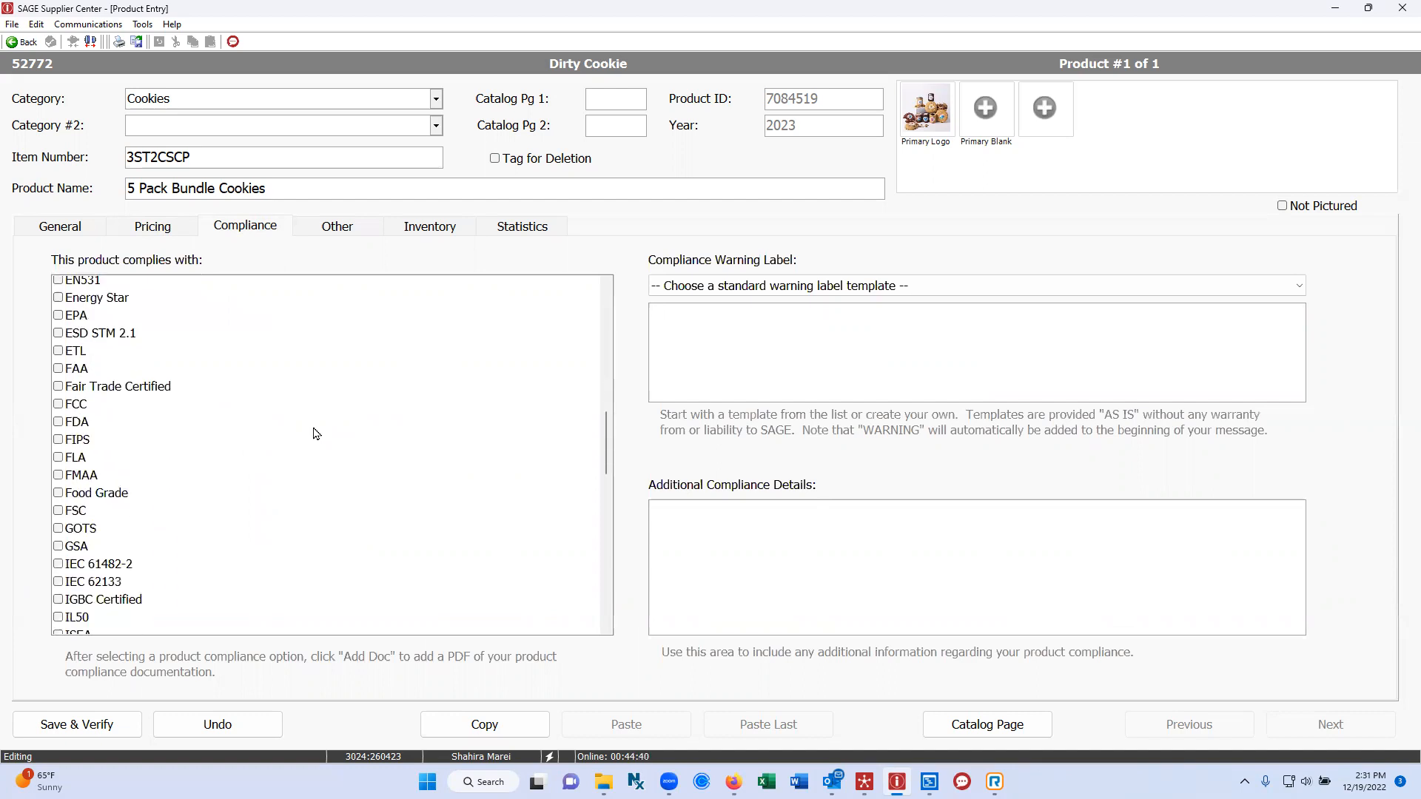
scroll(280, 442, "down", 9)
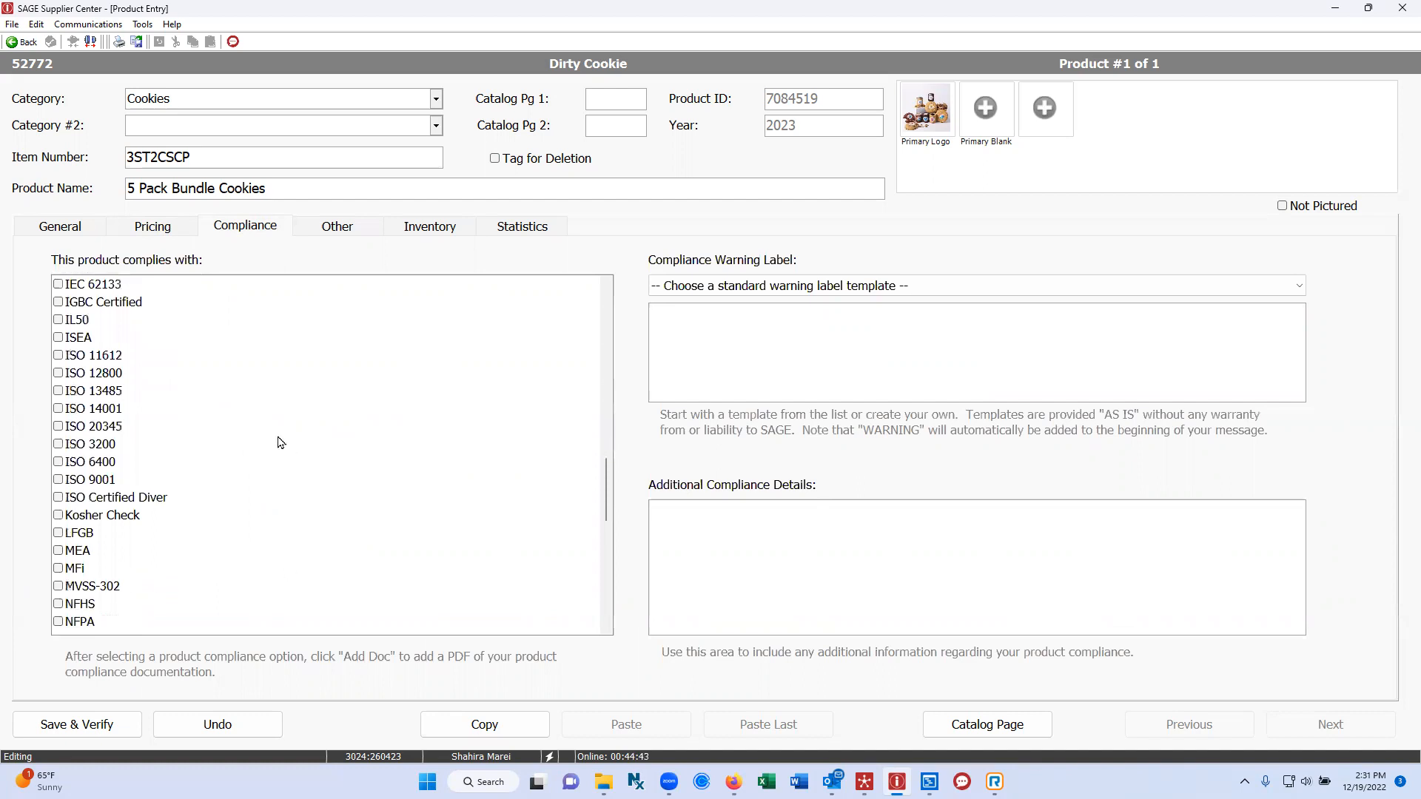
scroll(280, 442, "down", 3)
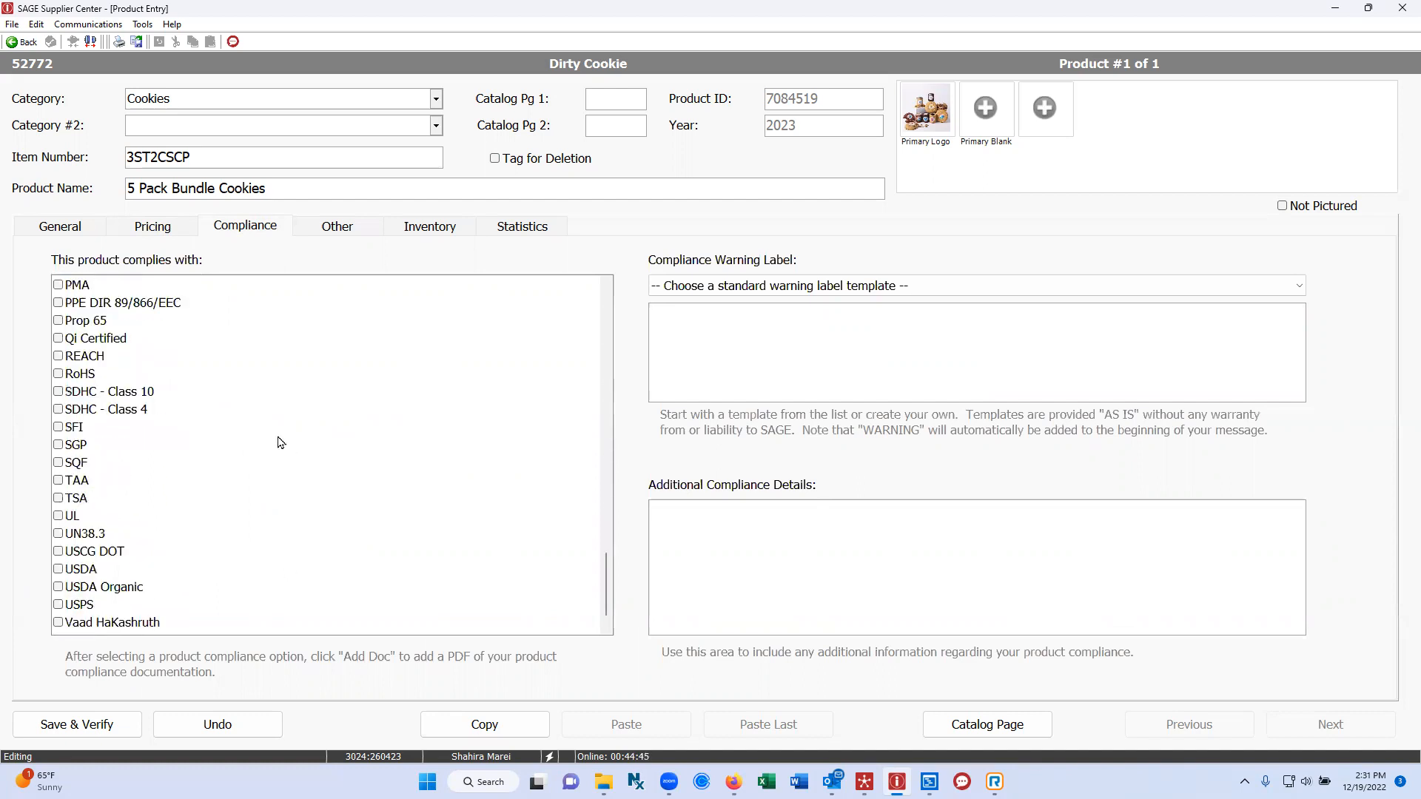
scroll(281, 442, "down", 1)
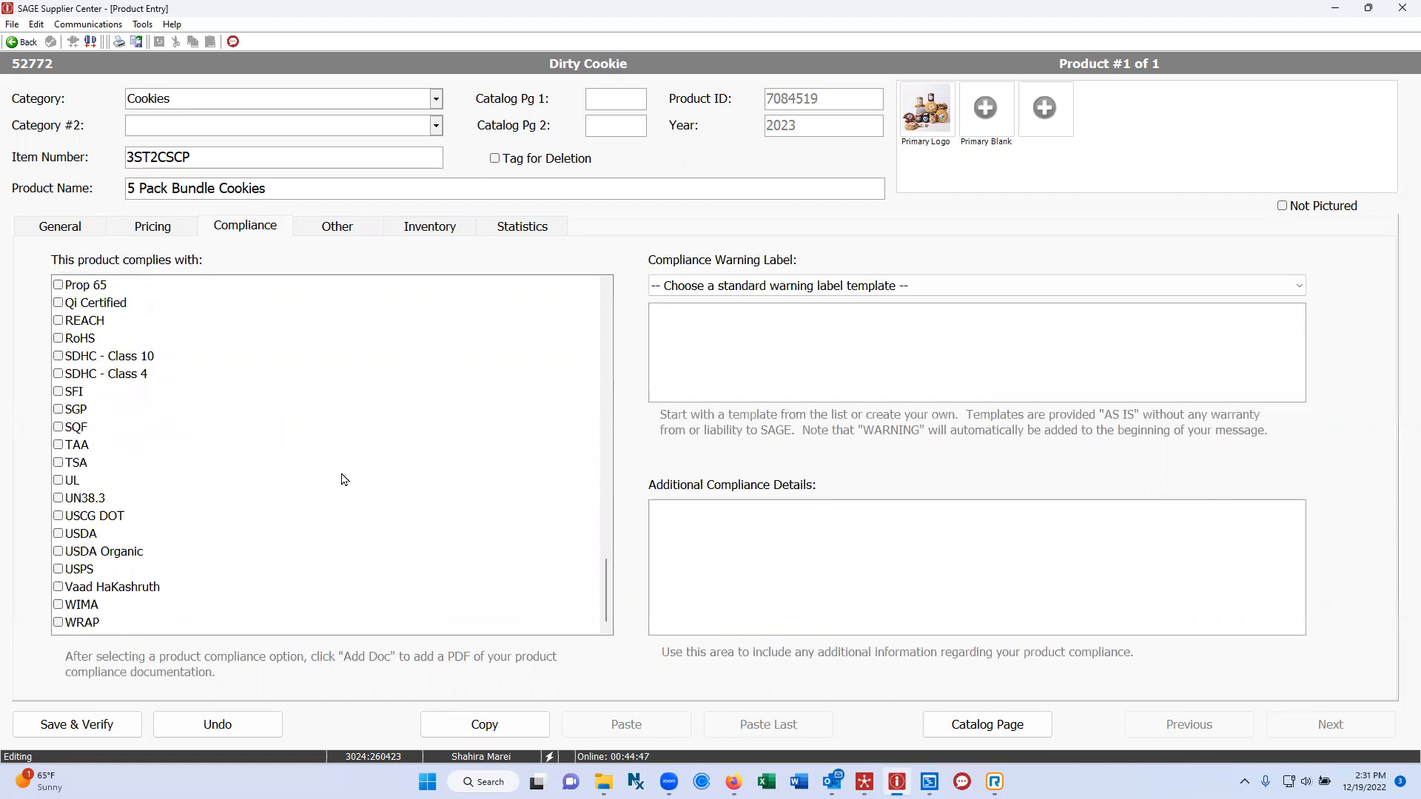
scroll(327, 488, "up", 8)
scroll(326, 488, "up", 6)
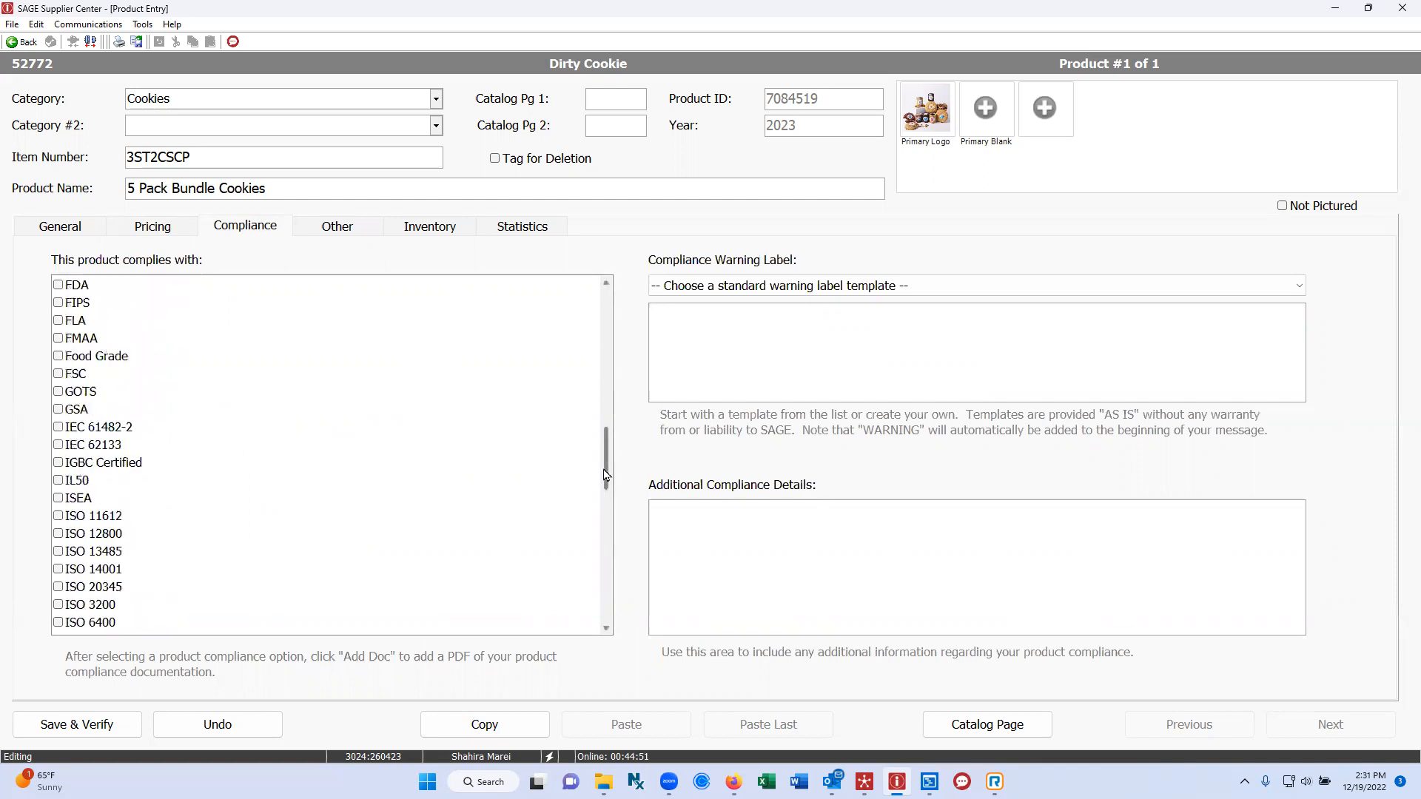
left_click_drag(606, 474, 617, 318)
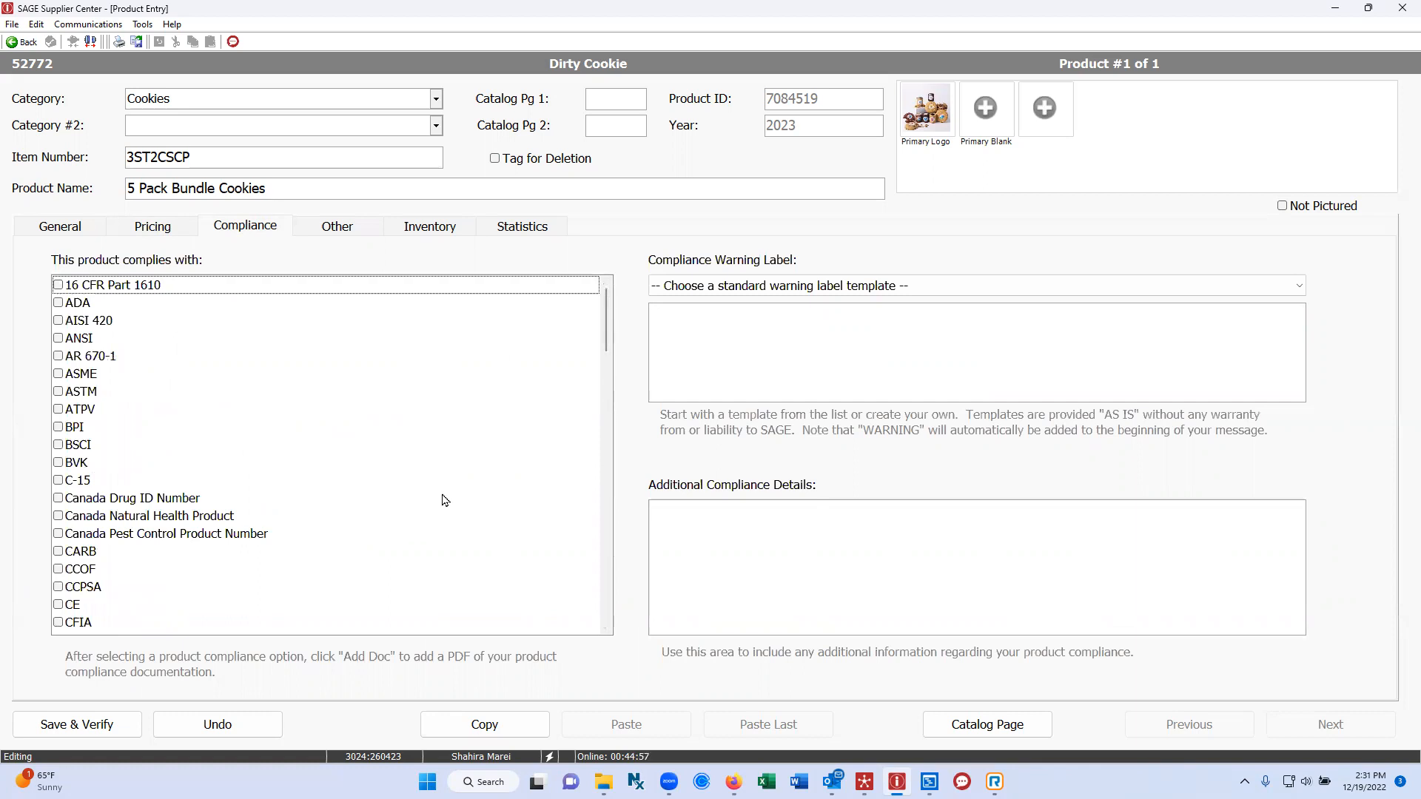
Step: Mark the 5 Pack Bundle Cookies as a New Product and assign them the Education social good program
left_click(350, 238)
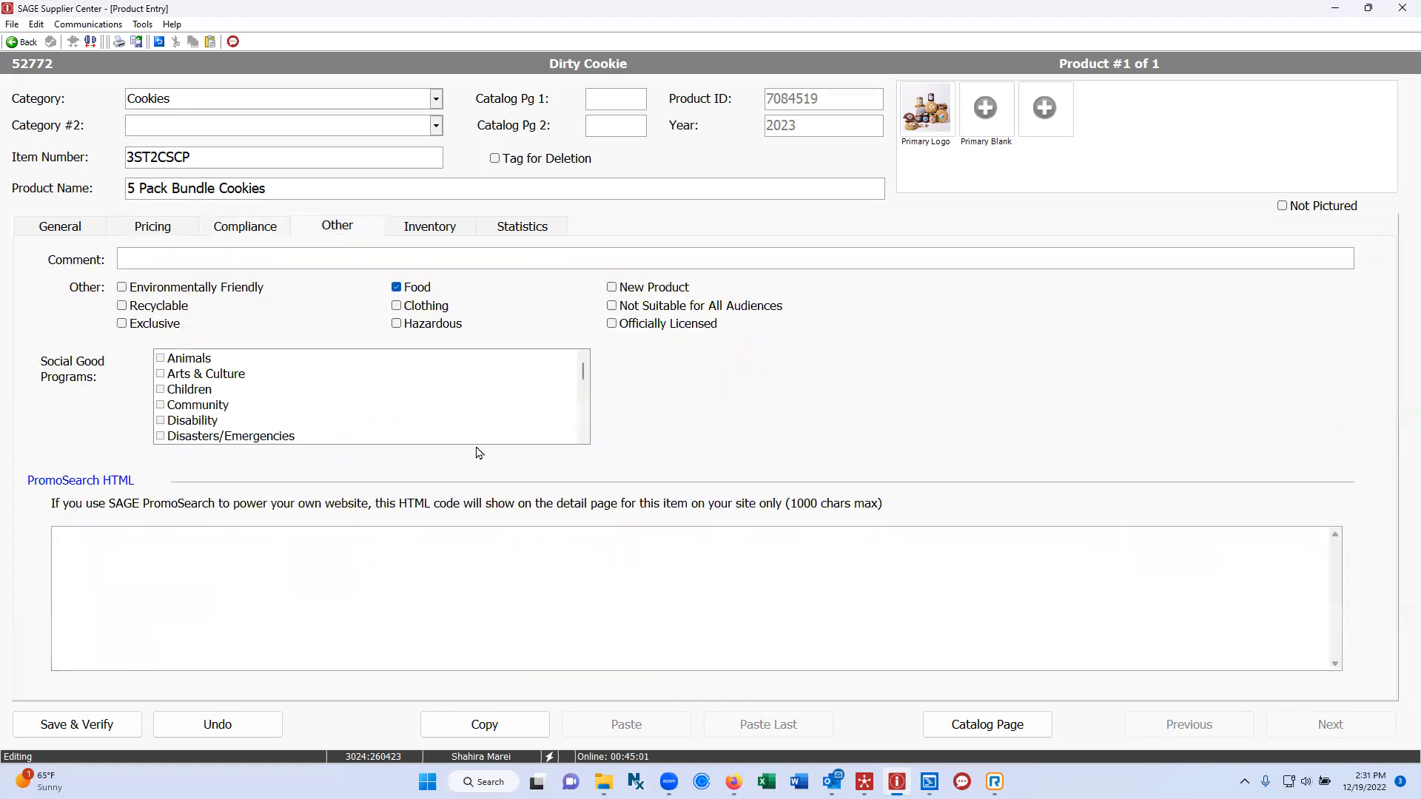
left_click(611, 290)
left_click_drag(584, 369, 582, 385)
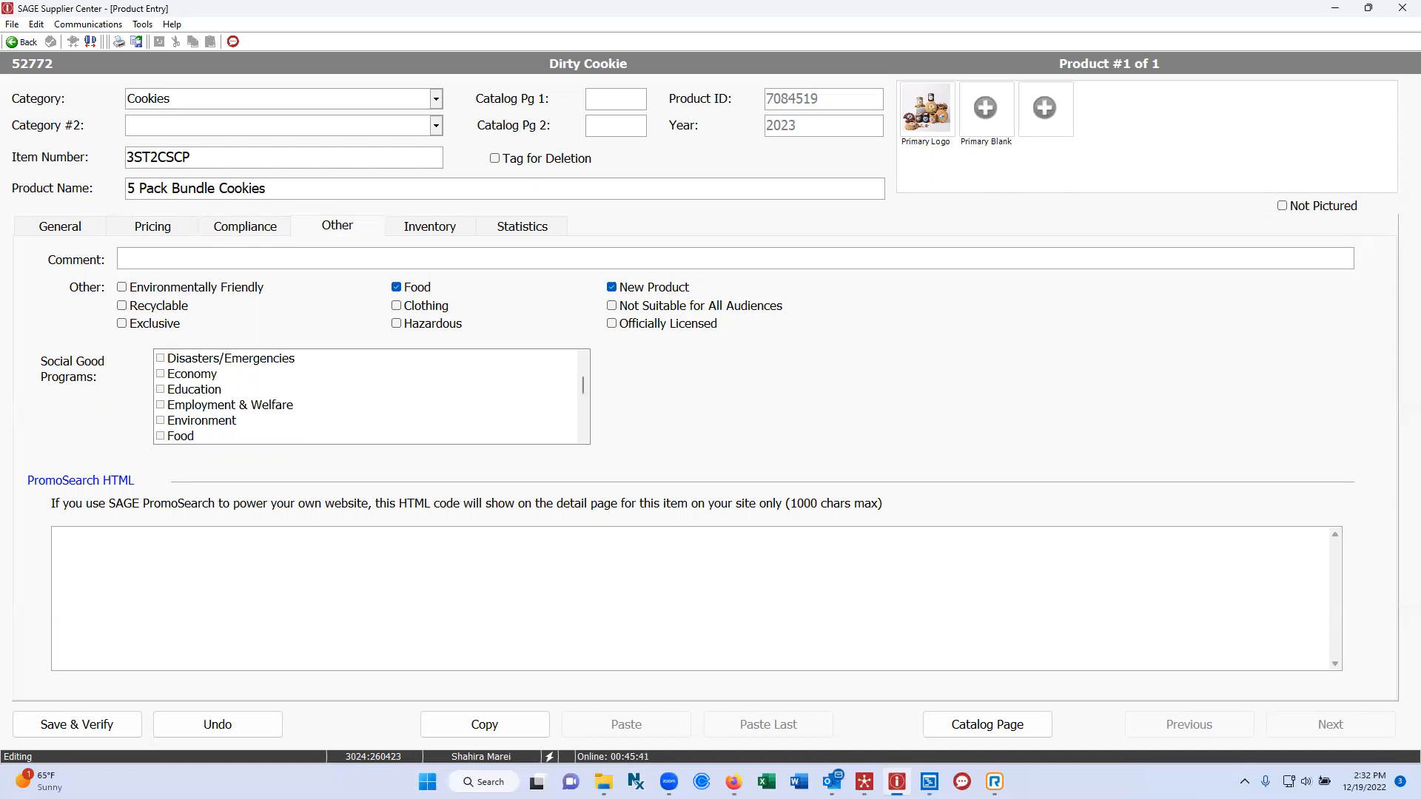
key("alt+Tab")
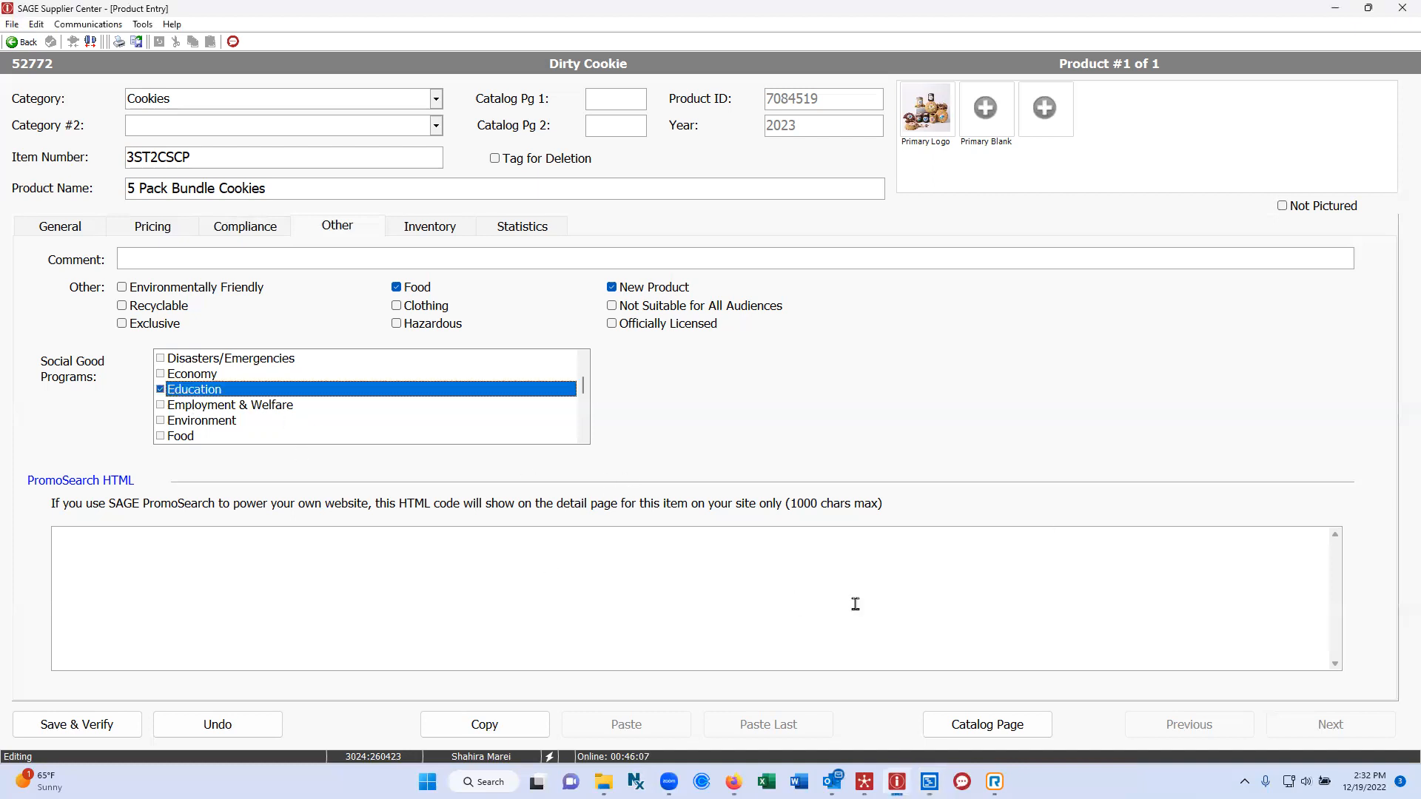
Step: Review the product's inventory fields and last-update statistics, and return to its general details
left_click(436, 236)
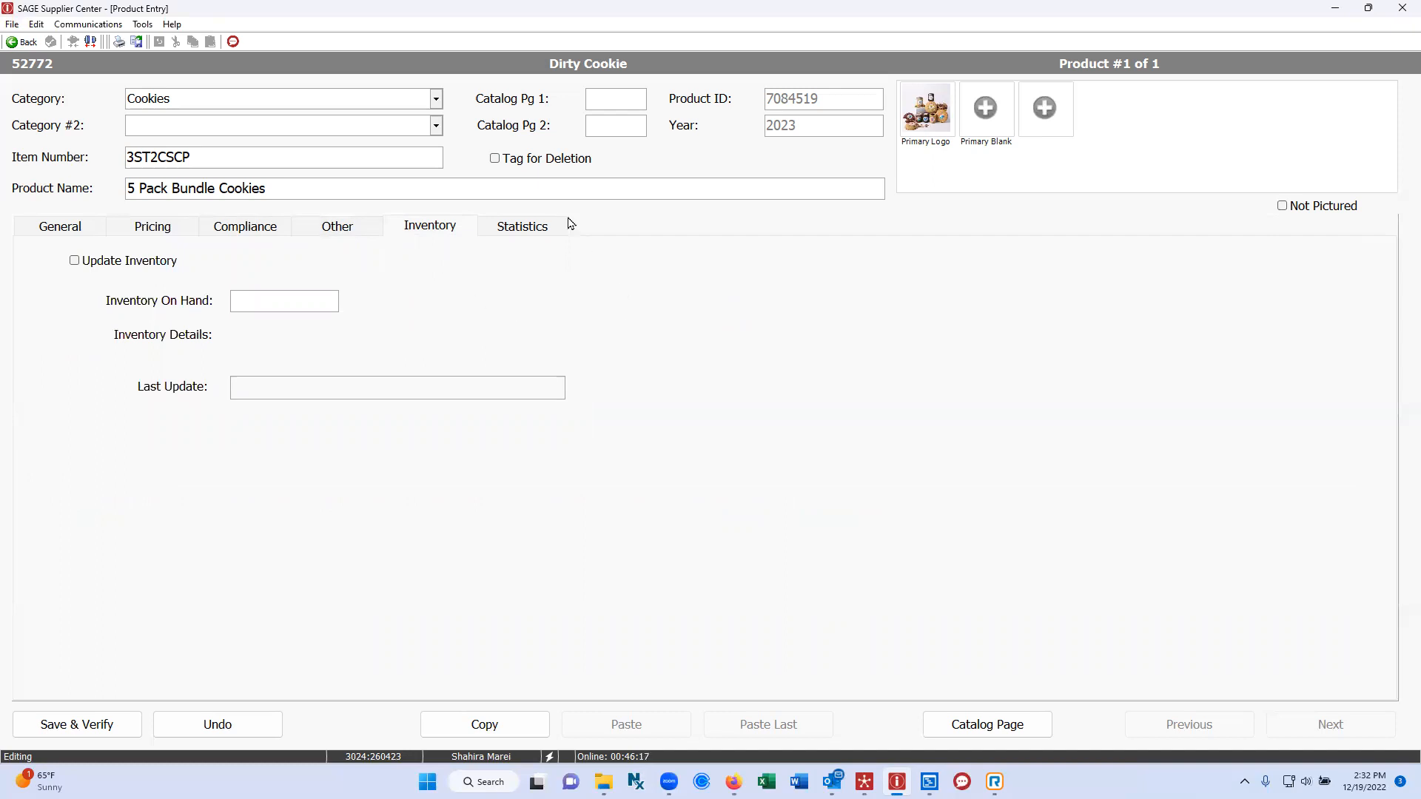
left_click(529, 228)
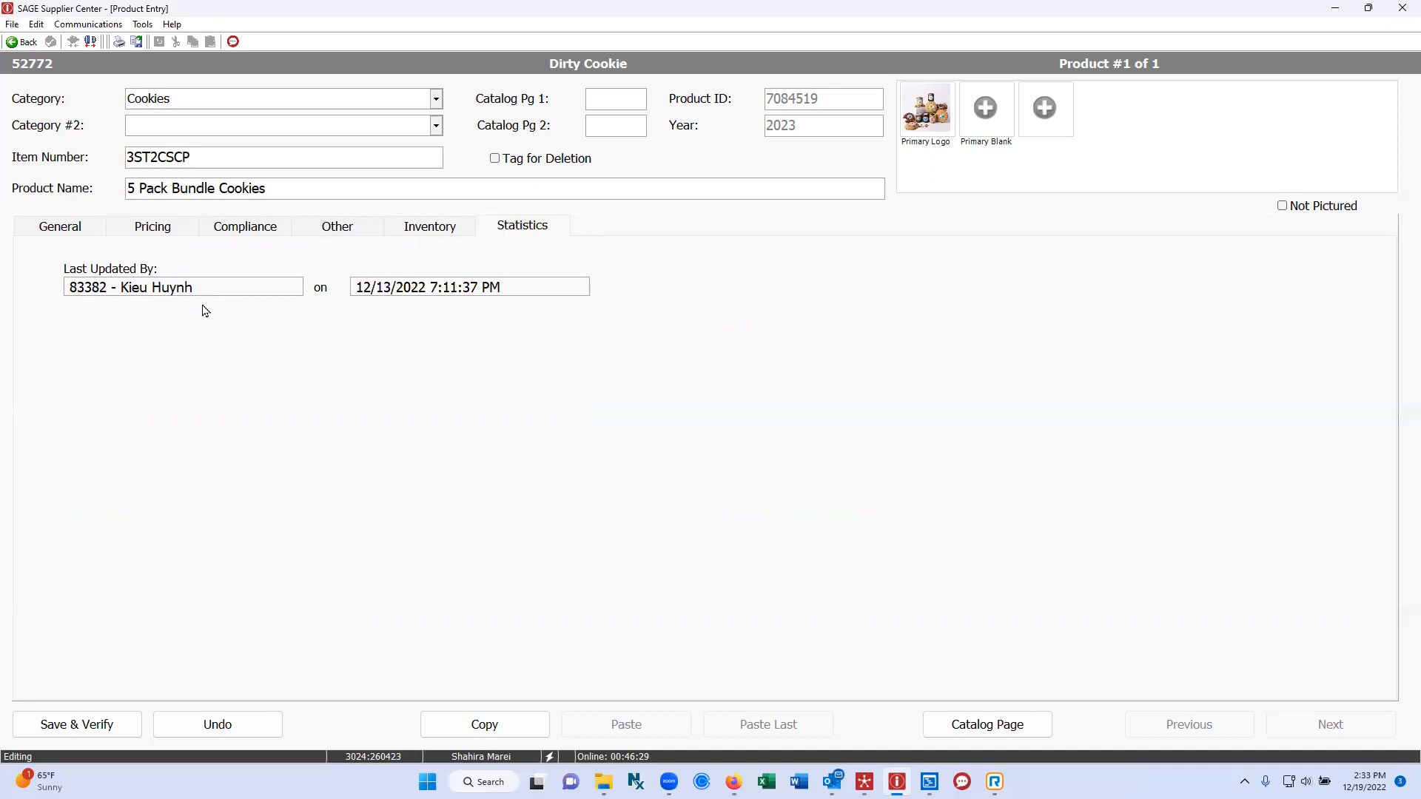
left_click(58, 228)
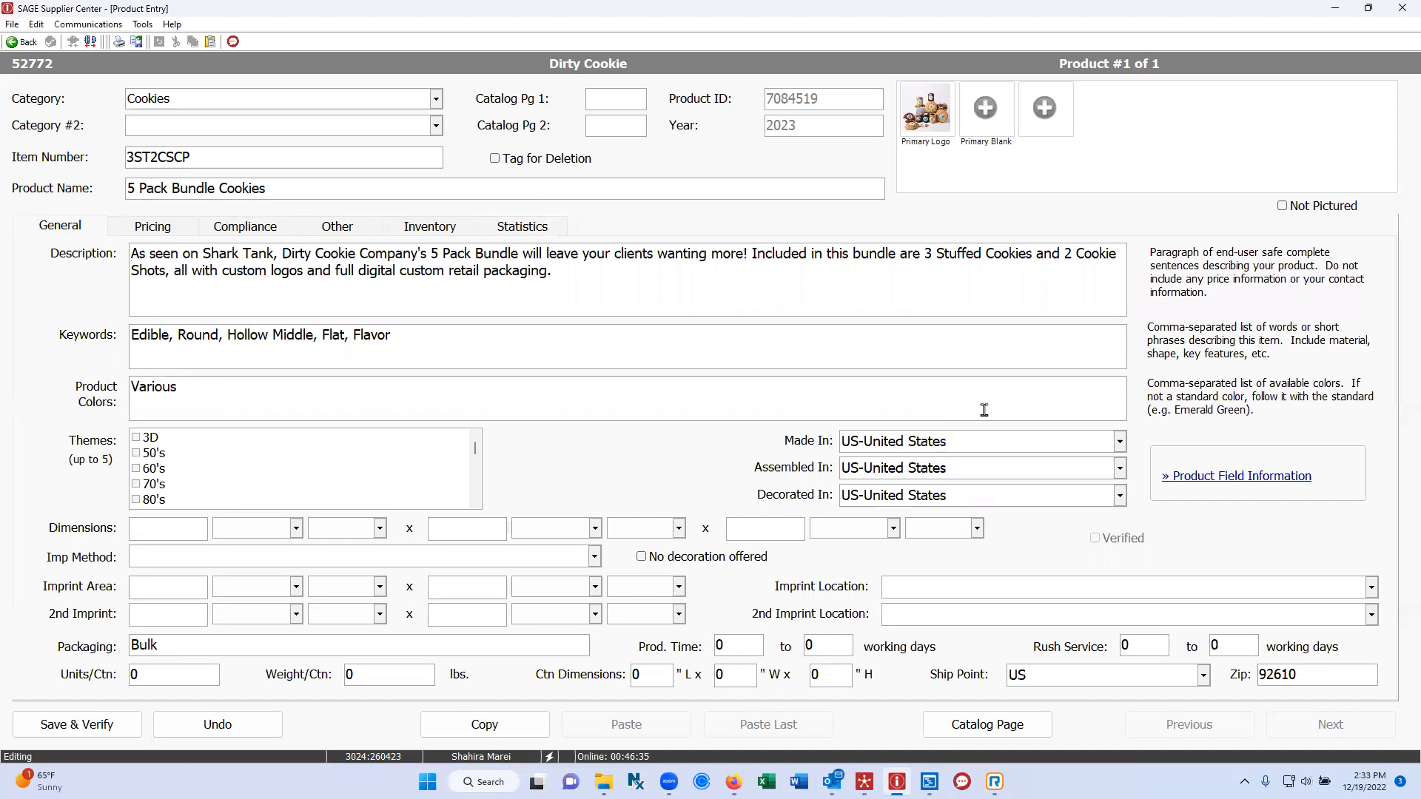
left_click(74, 729)
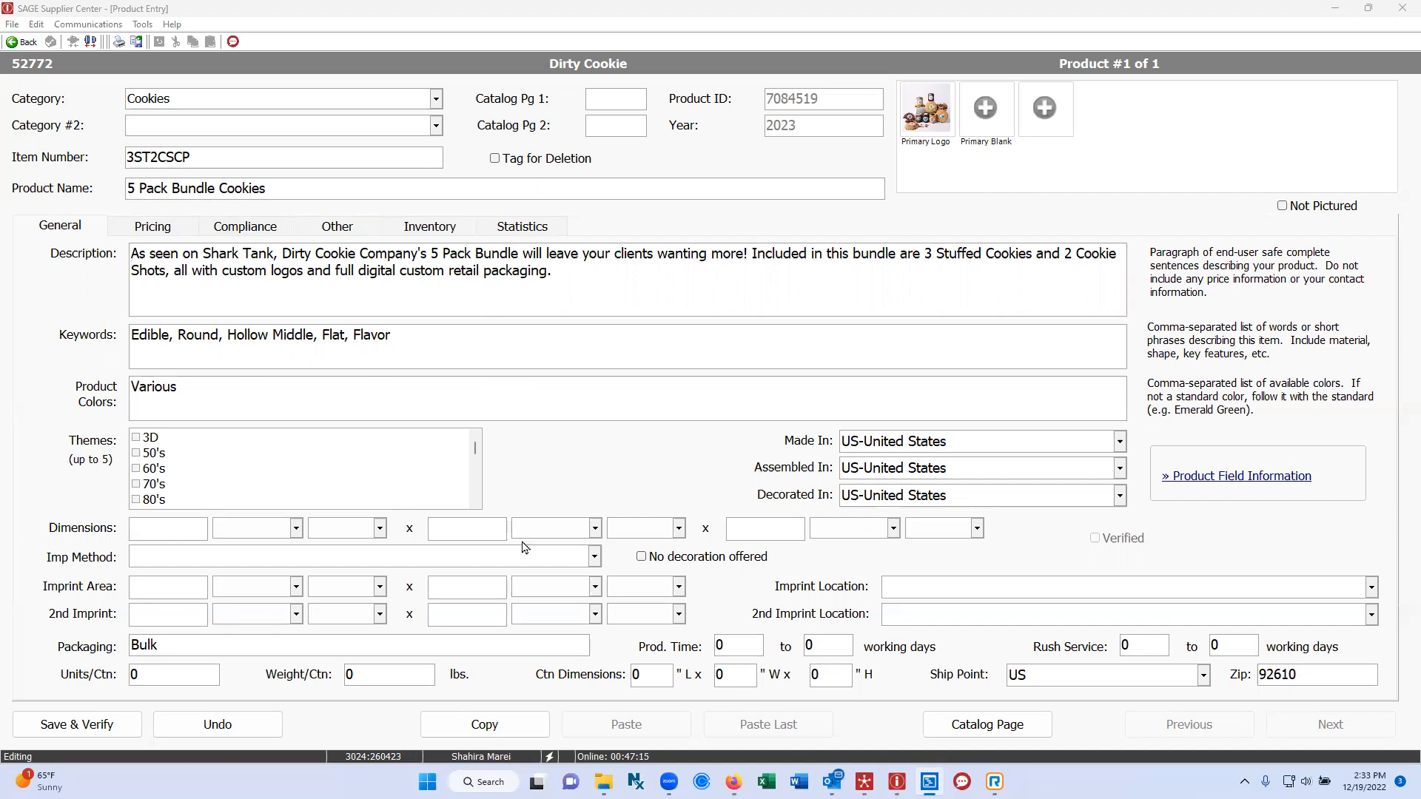
Step: Copy the 5 Pack Bundle Cookies product information and return to the product list without saving changes to the product
left_click(488, 728)
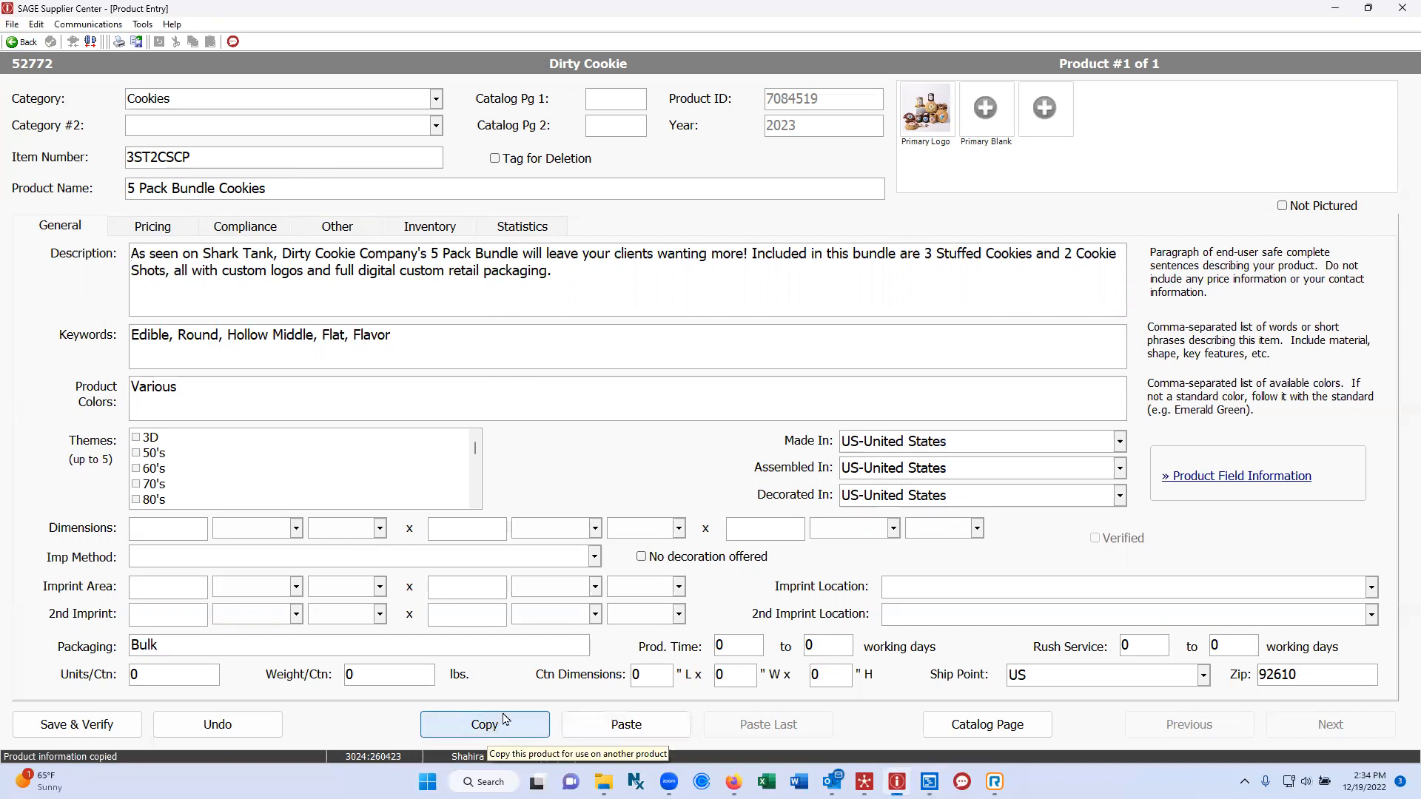
left_click(23, 44)
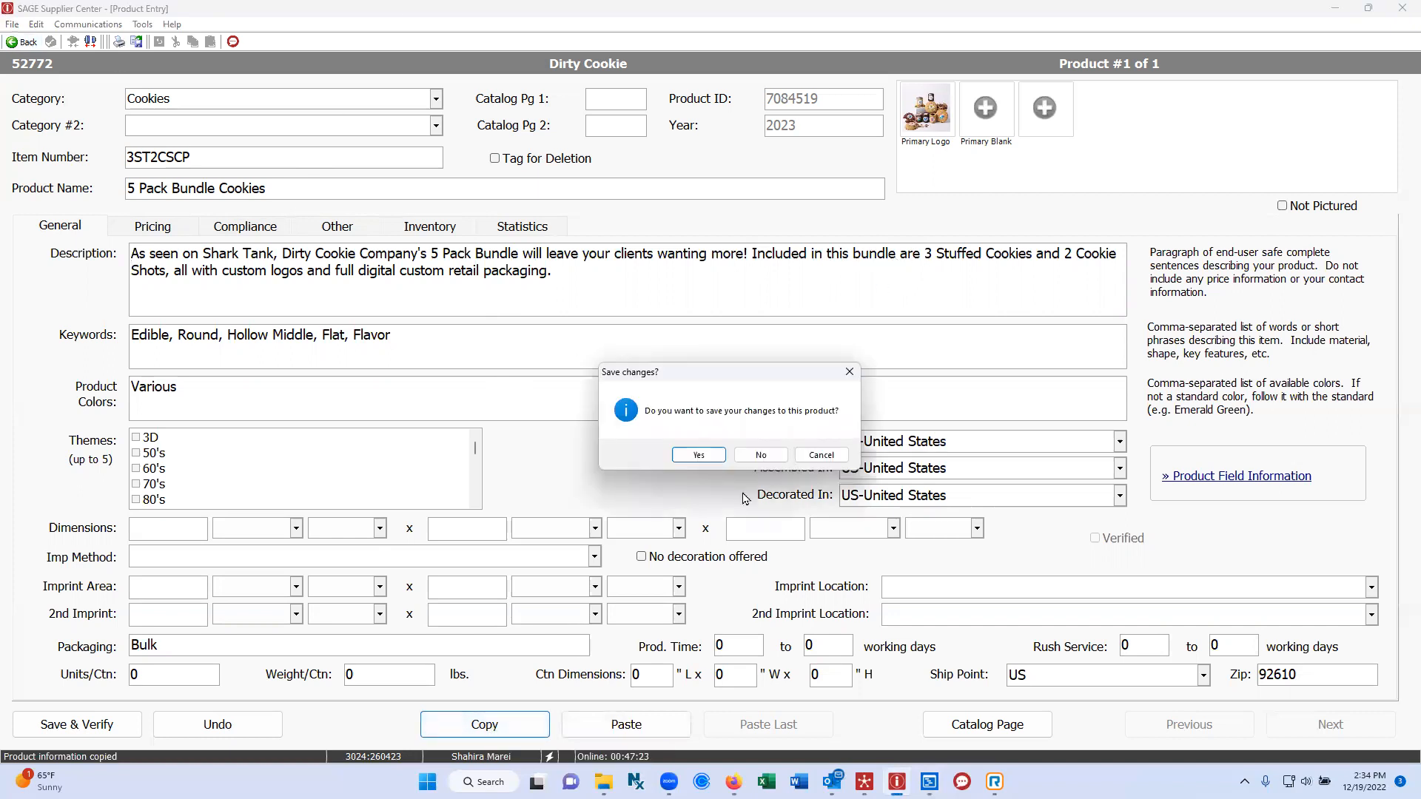
left_click(773, 457)
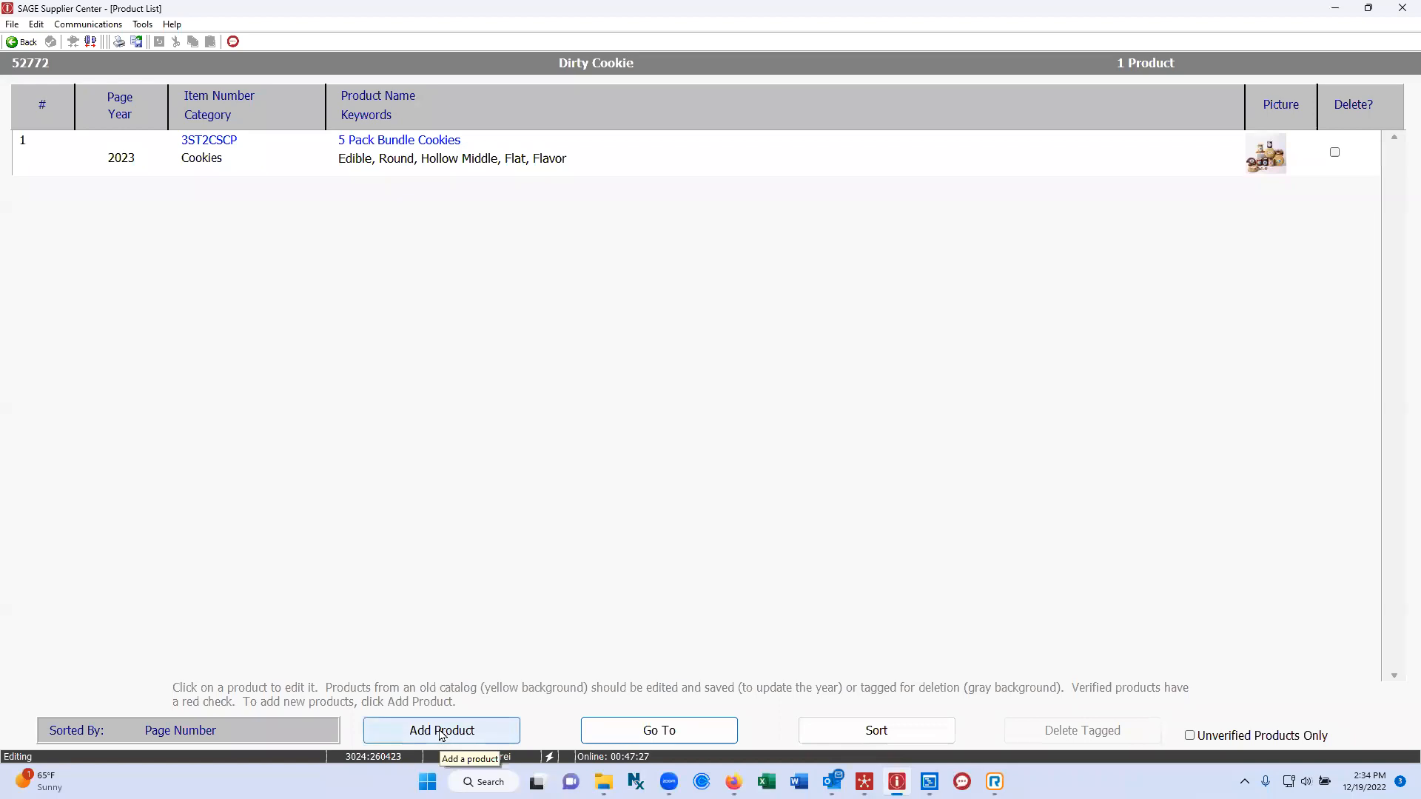
Step: Try adding a product from the copied cookie bundle information, and discard the new entry
left_click(442, 731)
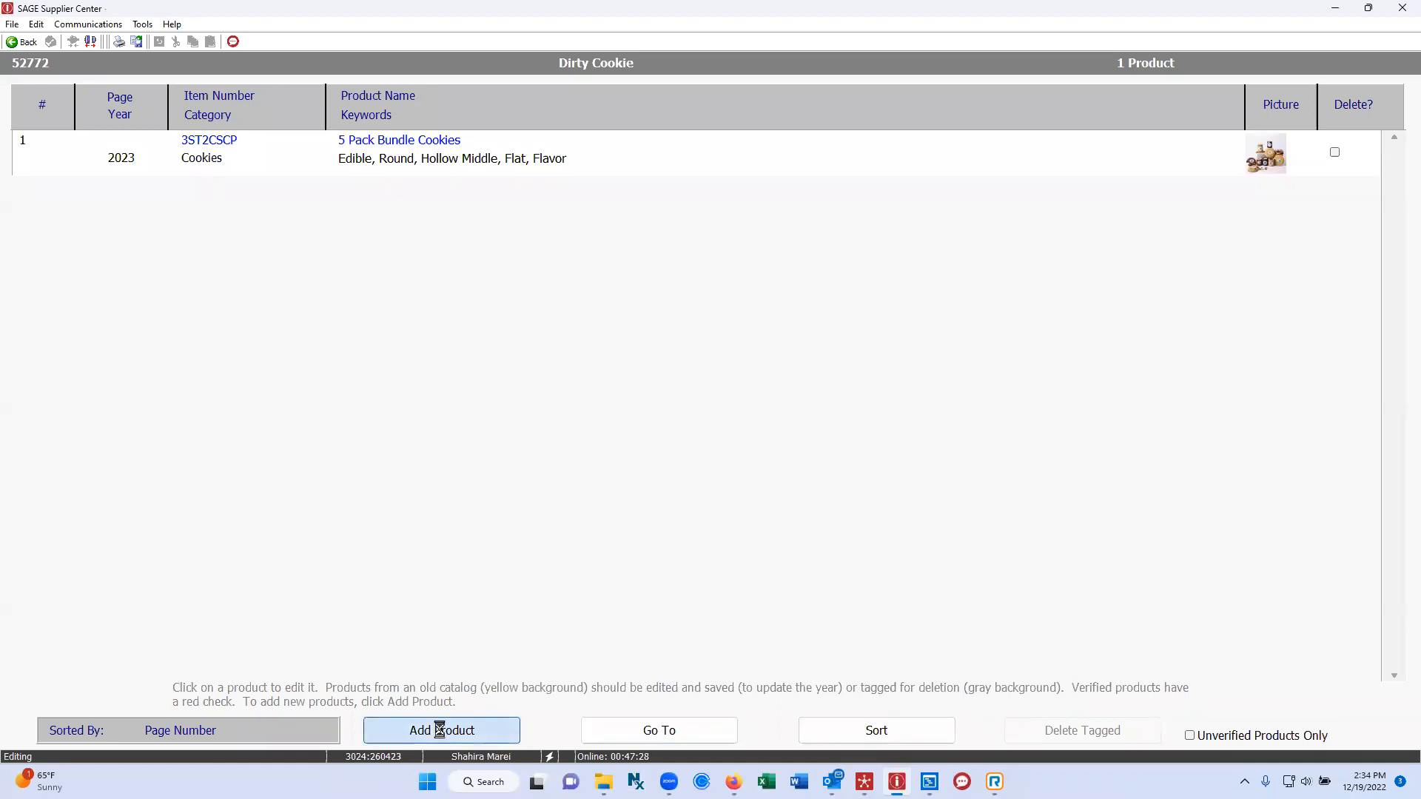
left_click(629, 724)
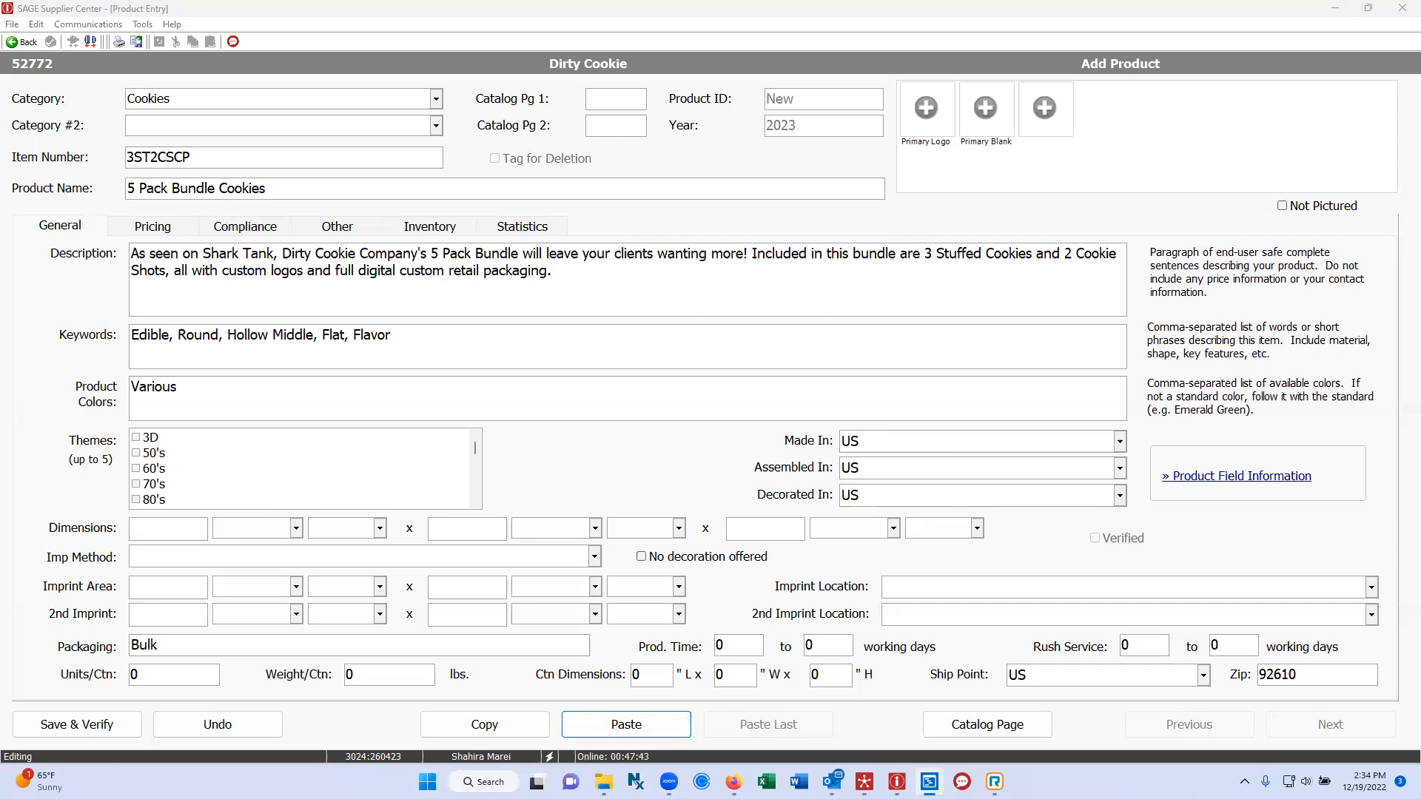
left_click(23, 43)
left_click(742, 438)
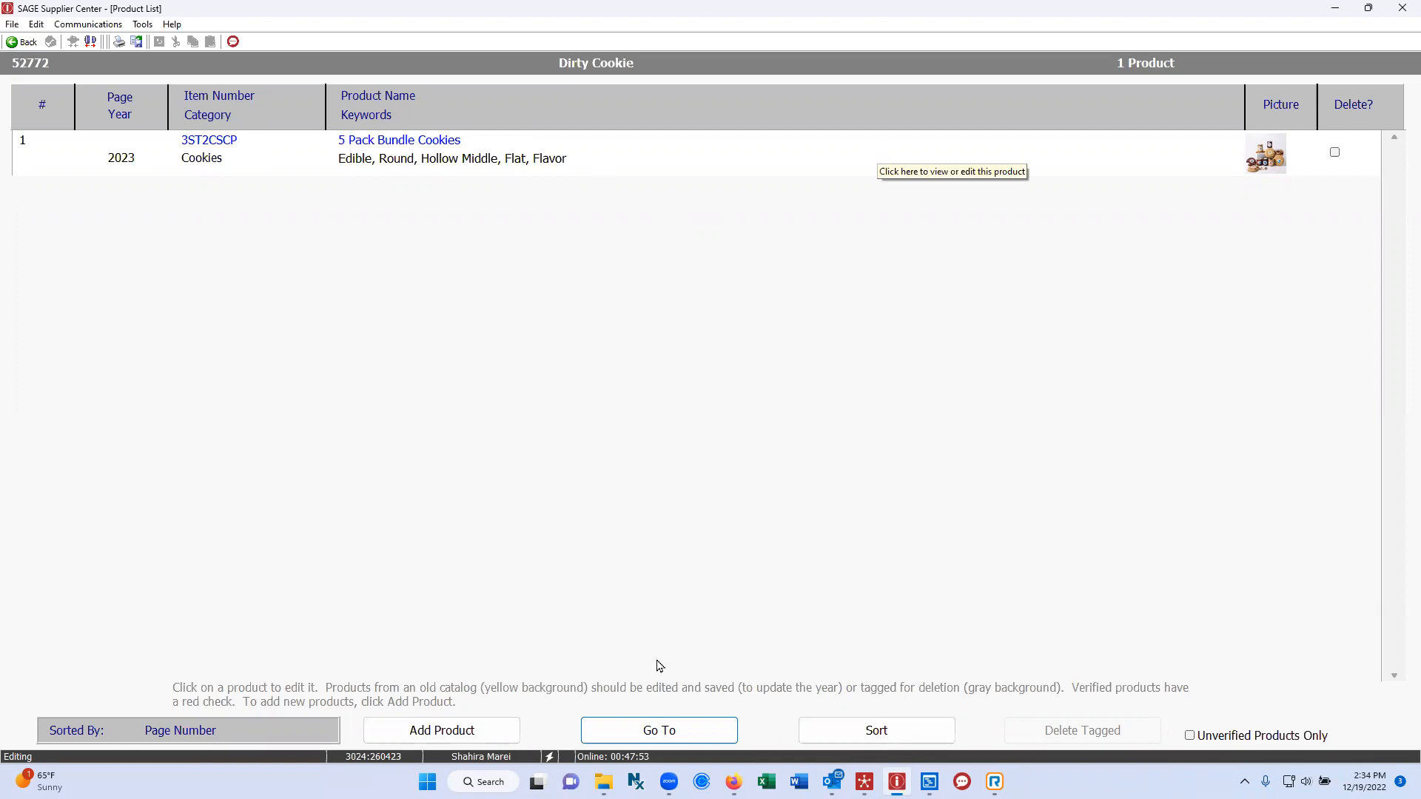
Step: Examine the fields of a blank new product entry and return to the product list
left_click(436, 735)
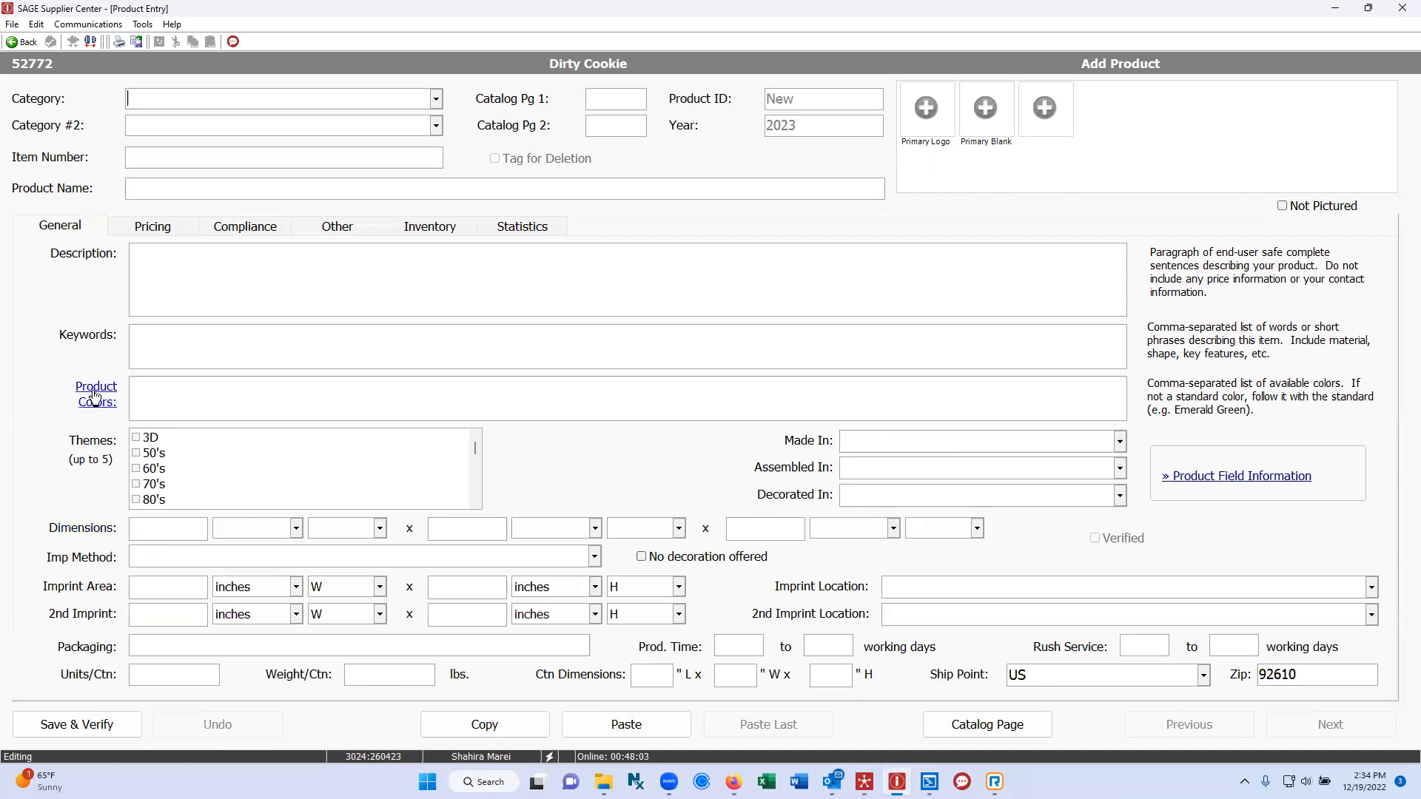
mouse_move(94, 397)
mouse_move(97, 343)
left_click(16, 42)
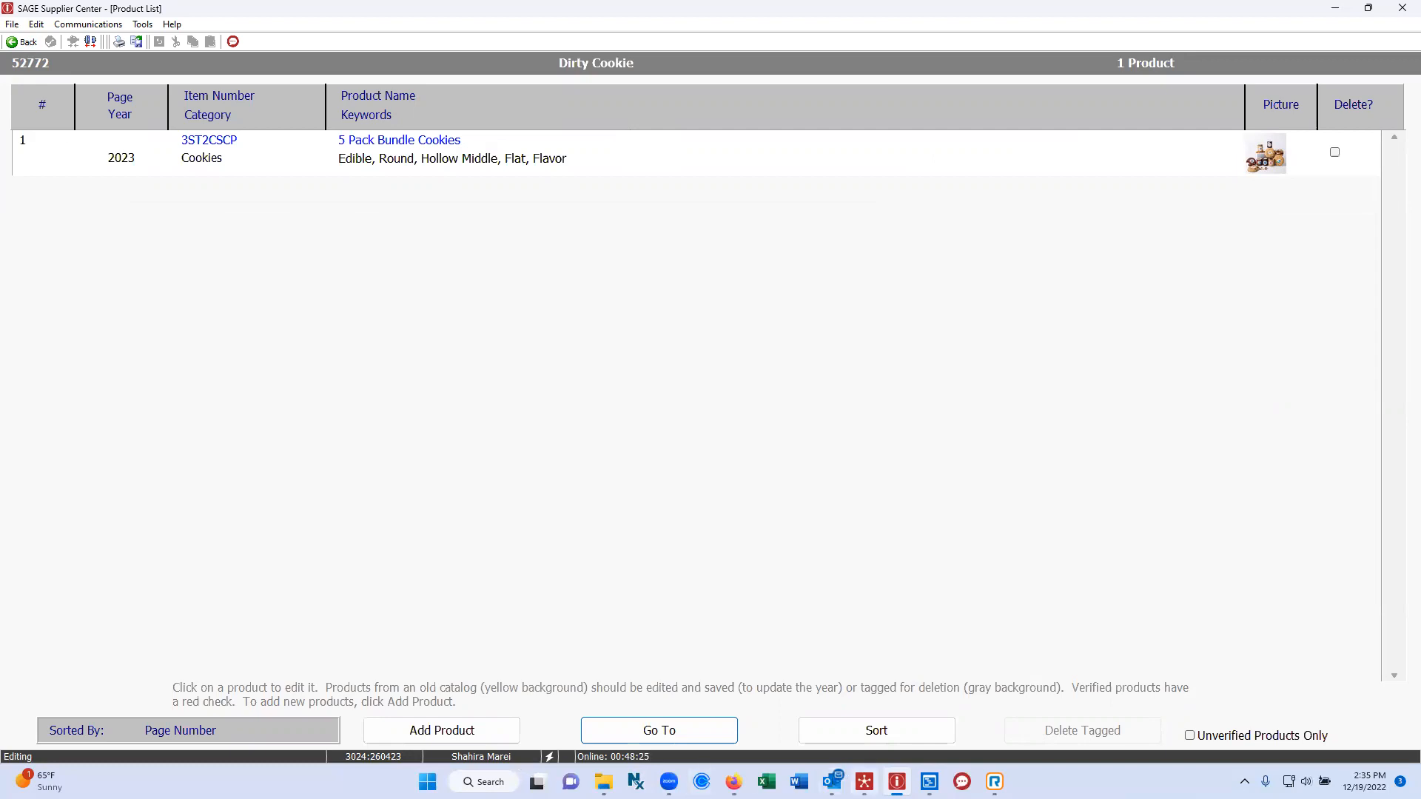
mouse_move(864, 781)
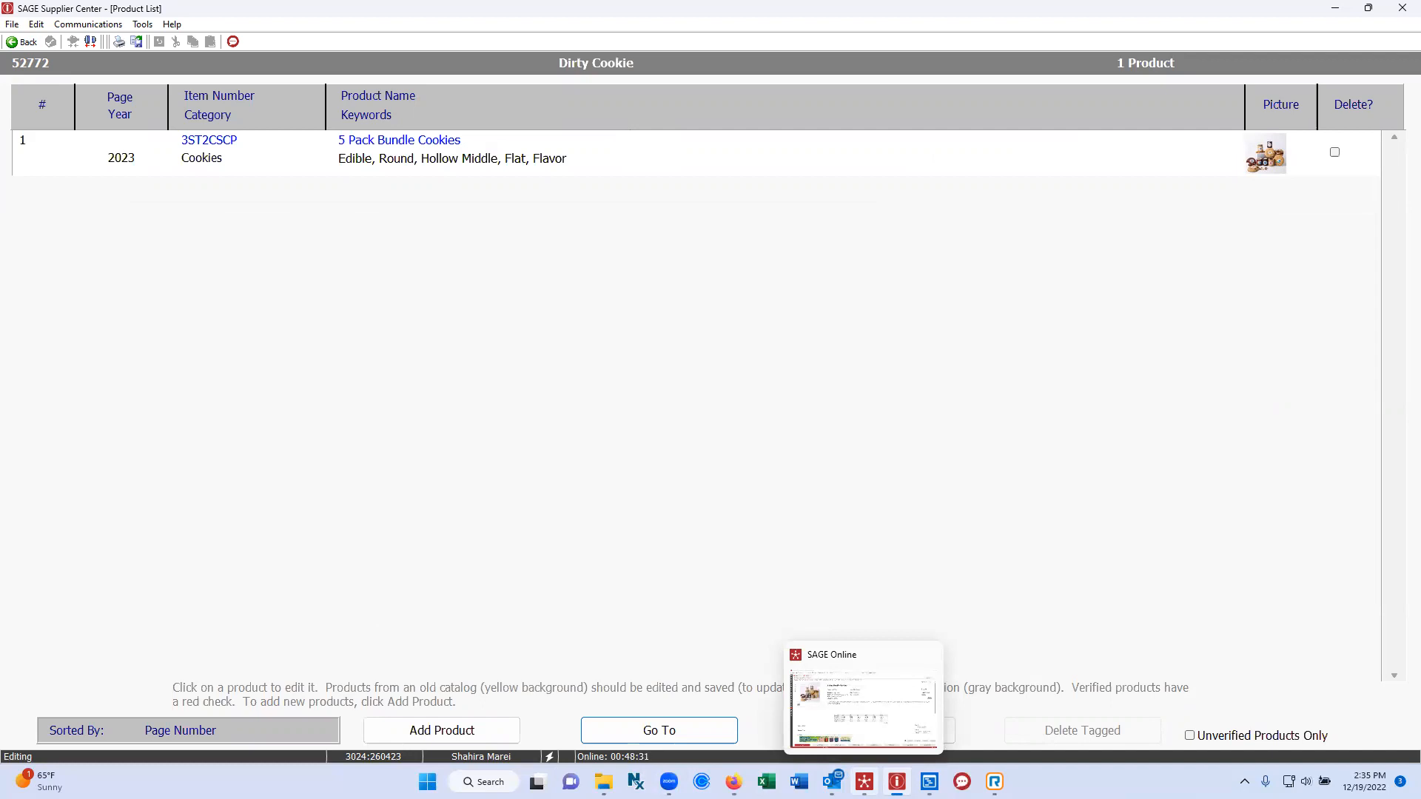
mouse_move(734, 781)
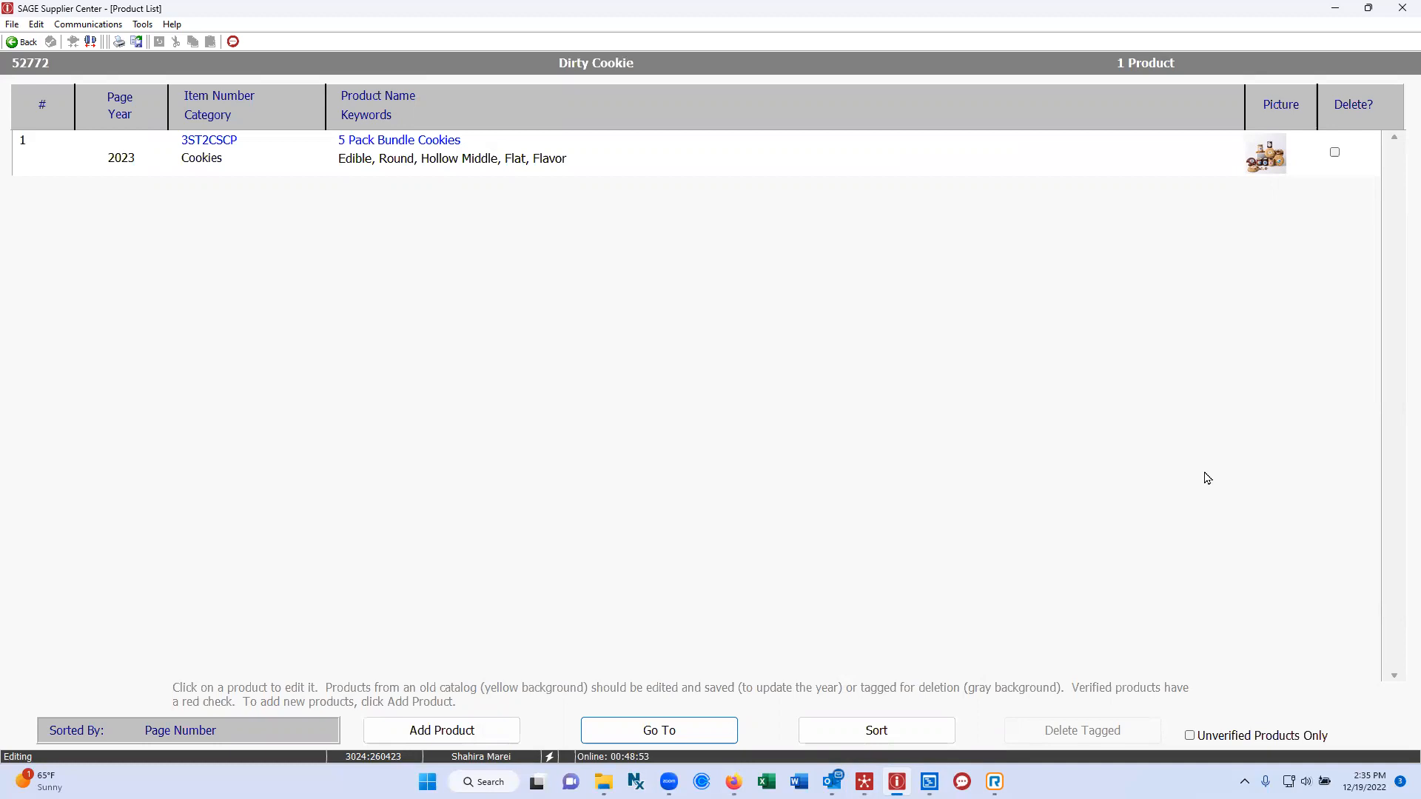
Step: Leave the product list, declaring the catalog completely finished so that it is published
left_click(14, 41)
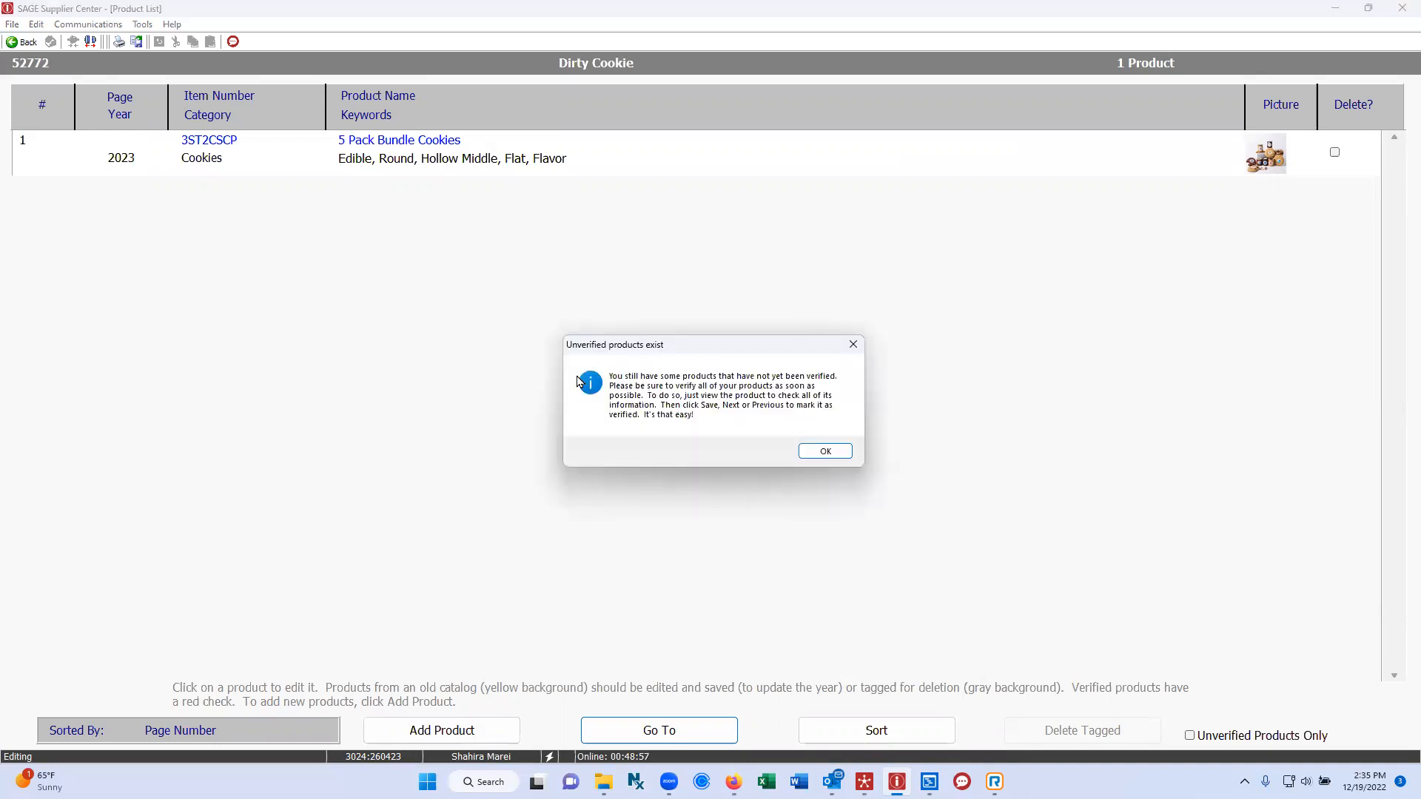
left_click(836, 450)
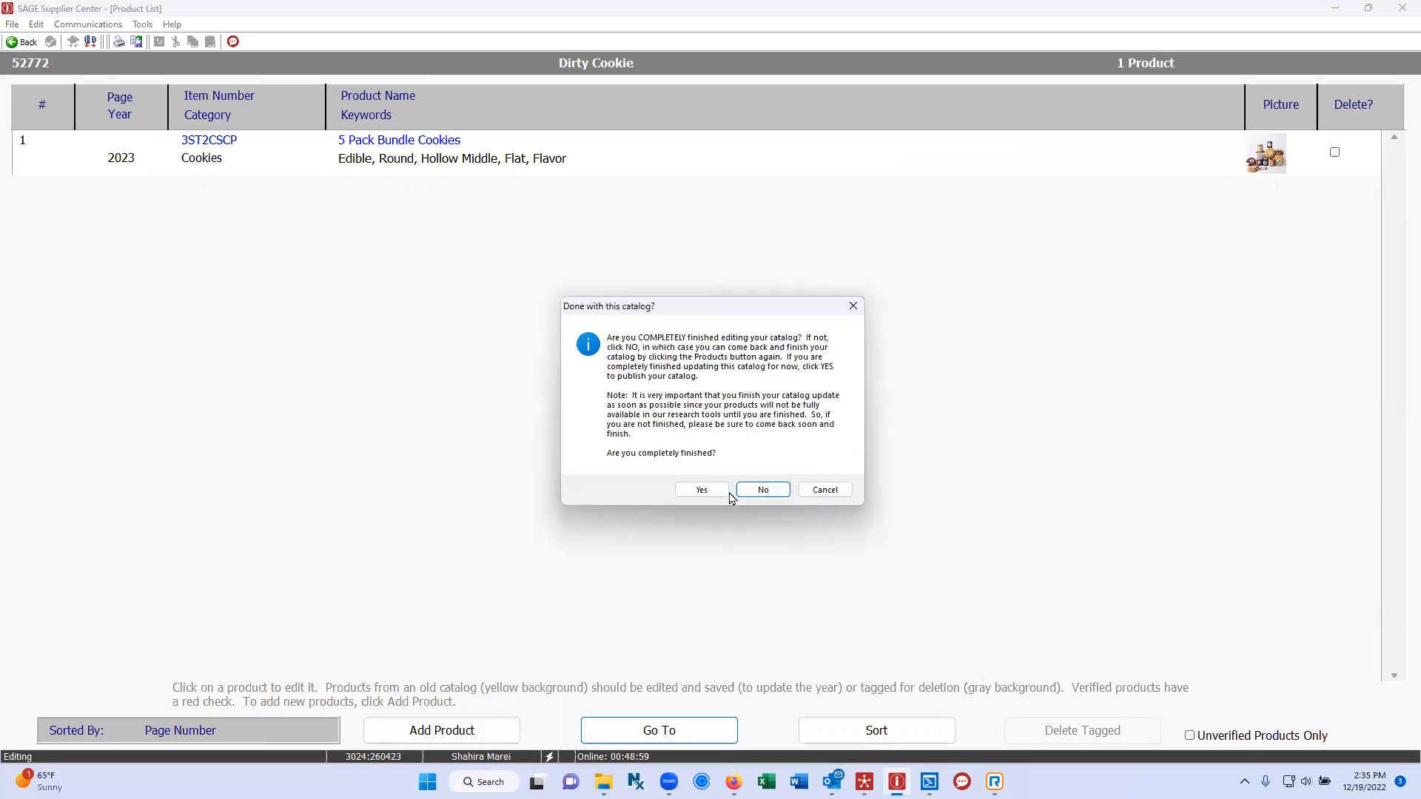
left_click(697, 490)
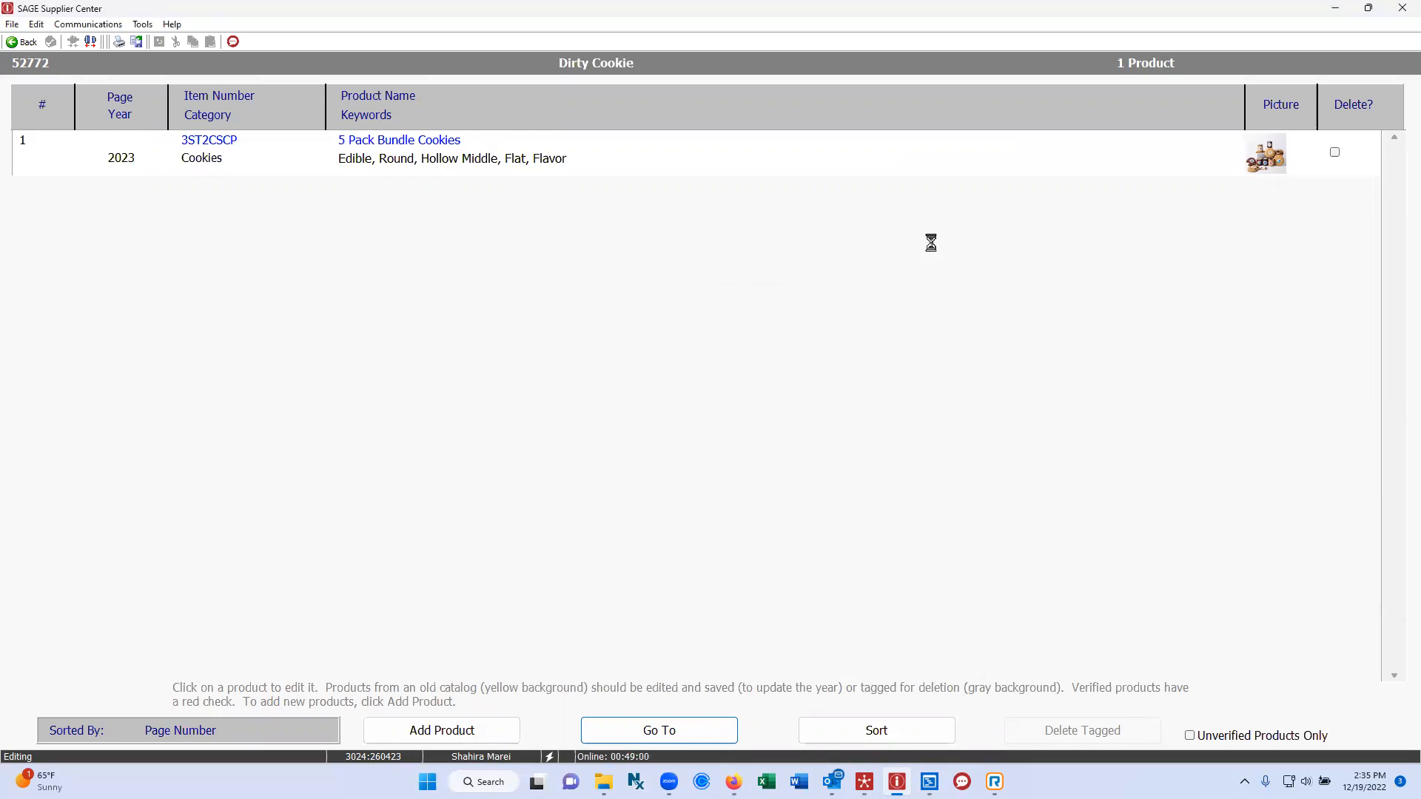